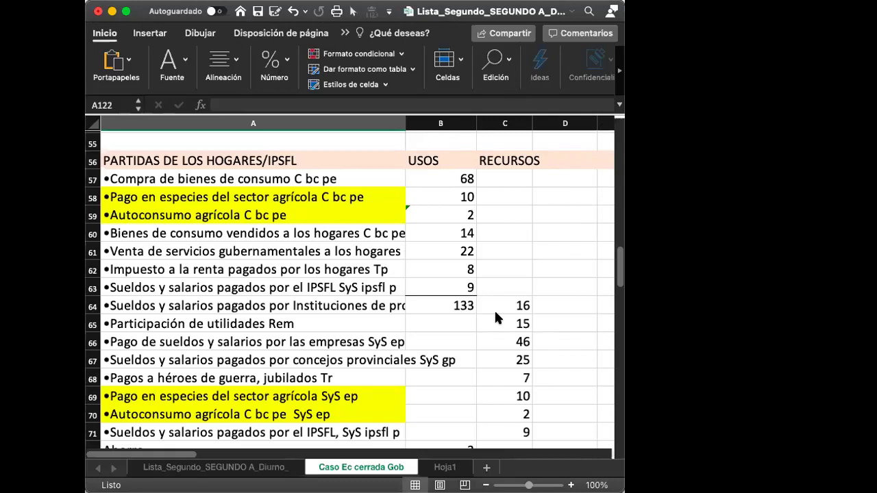
Step: Review the household/IPSFL wage entries and the remaining accounts down to the YIB/GIB income and expenditure table
left_click(354, 410)
scroll(478, 413, "down", 2)
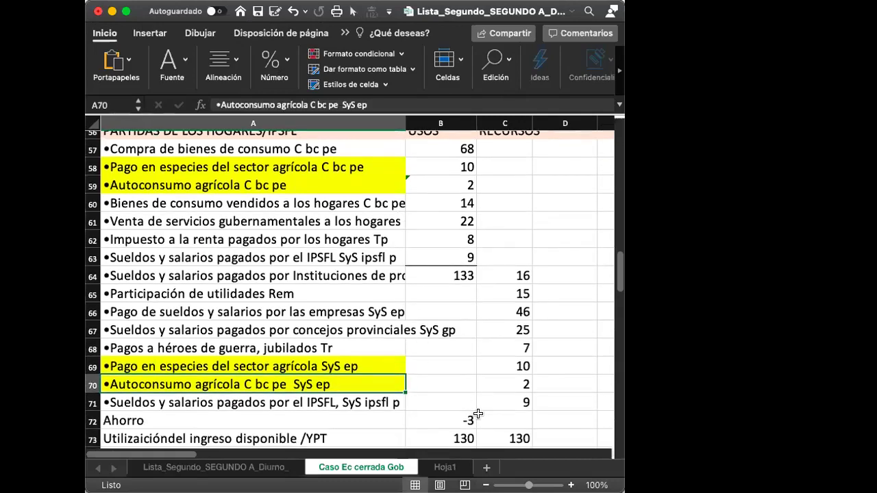
scroll(477, 414, "down", 2)
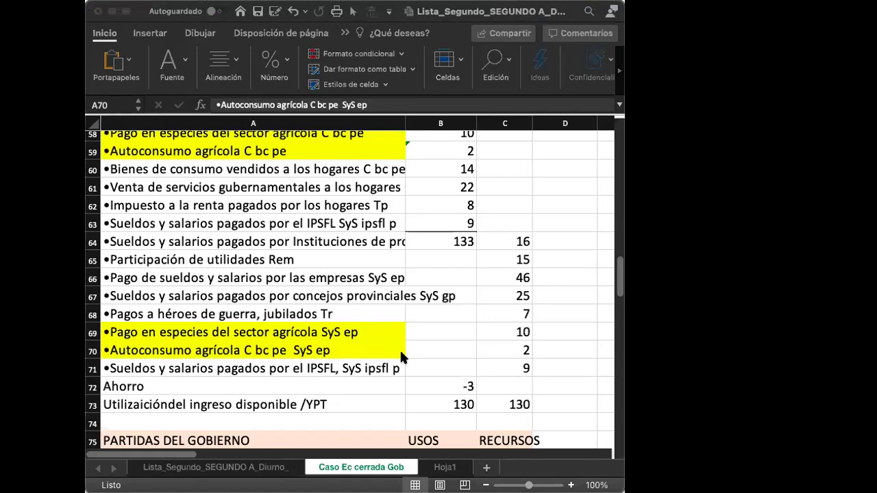
scroll(401, 353, "down", 10)
scroll(401, 353, "down", 13)
scroll(402, 356, "down", 8)
scroll(400, 353, "up", 4)
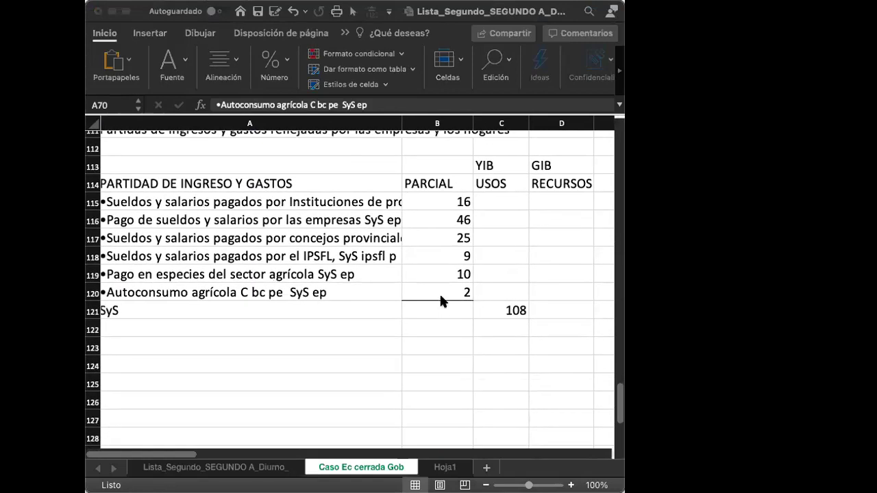
left_click(331, 328)
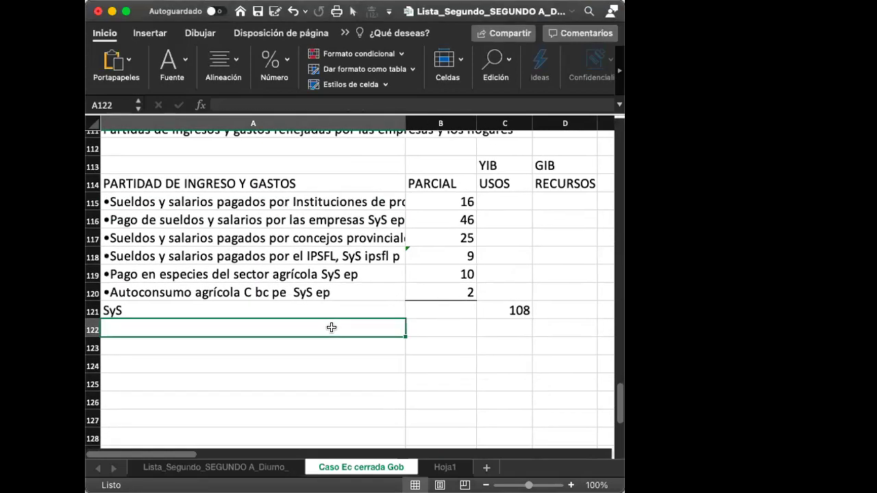
type("remuner")
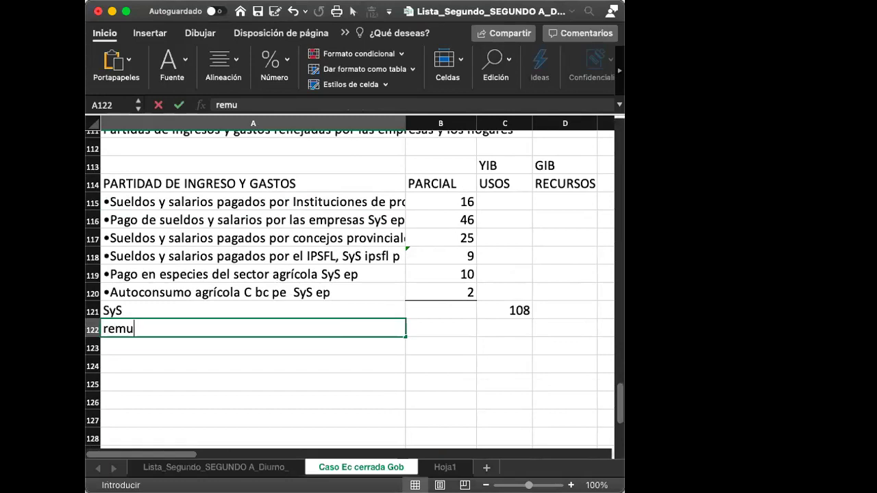
key("BackSpace")
key("BackSpace")
key("BackSpace")
key("BackSpace")
key("BackSpace")
key("BackSpace")
key("BackSpace")
type("E")
key("Escape")
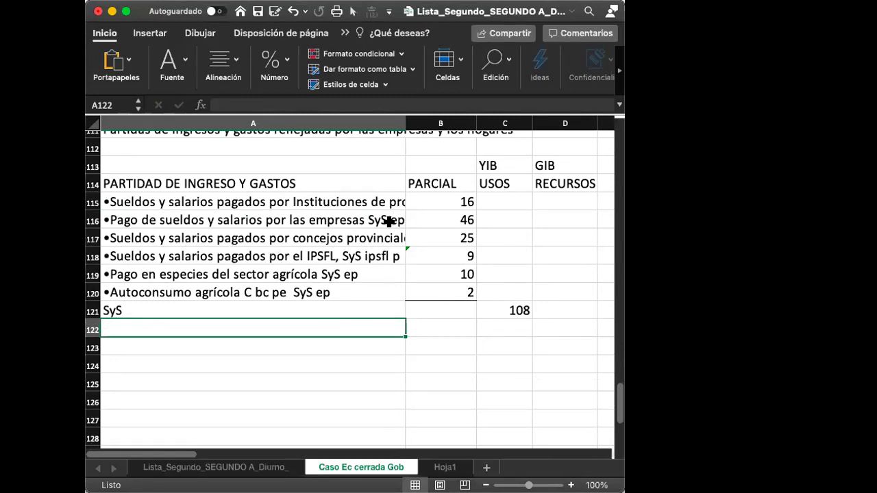
Step: Copy the "Participación de utilidades" item from A10 into A122, directly below the SyS row of the income and expenditure table
left_click(317, 200)
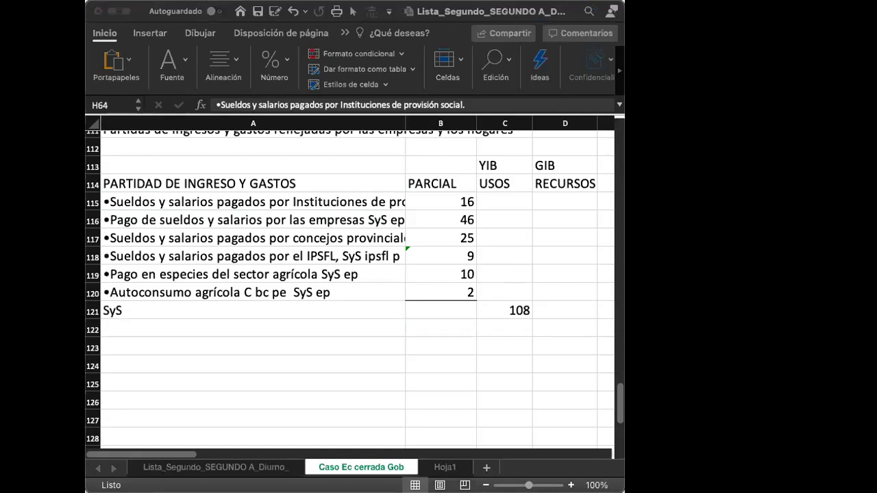
scroll(482, 301, "up", 20)
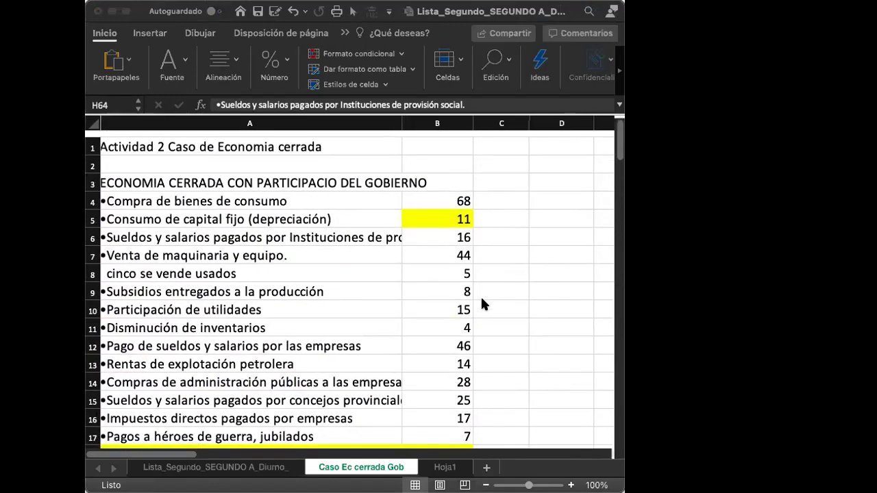
left_click(306, 310)
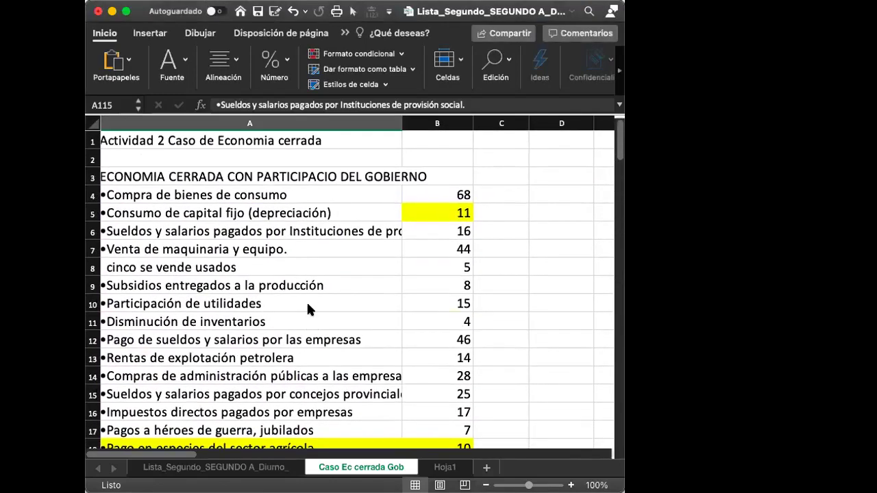
left_click(307, 305)
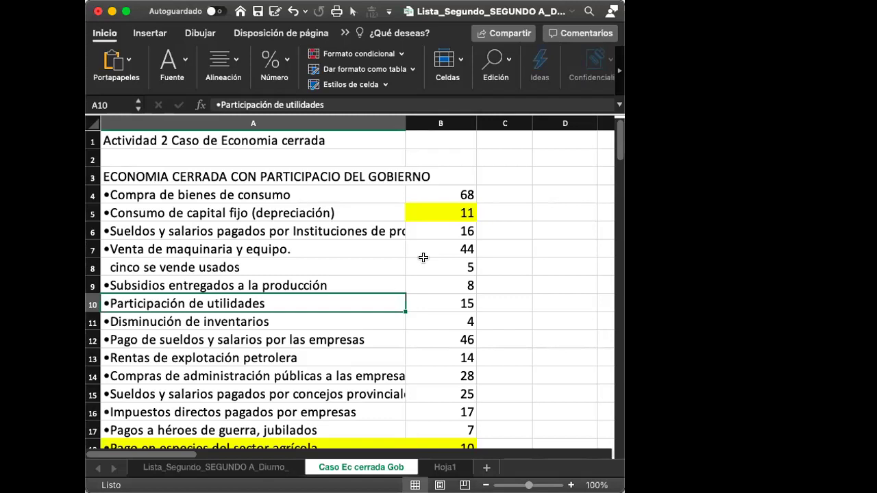
scroll(423, 257, "down", 2)
scroll(423, 260, "up", 2)
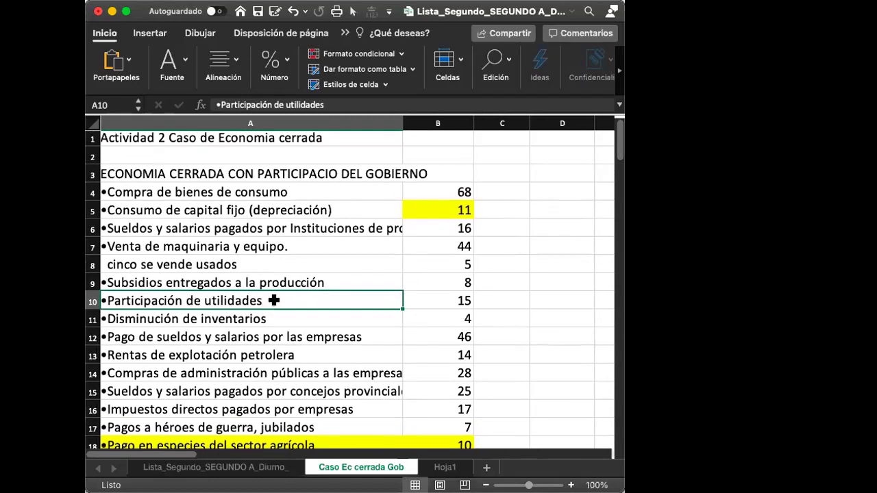
scroll(274, 301, "left", 1)
key("super+c")
scroll(272, 295, "down", 10)
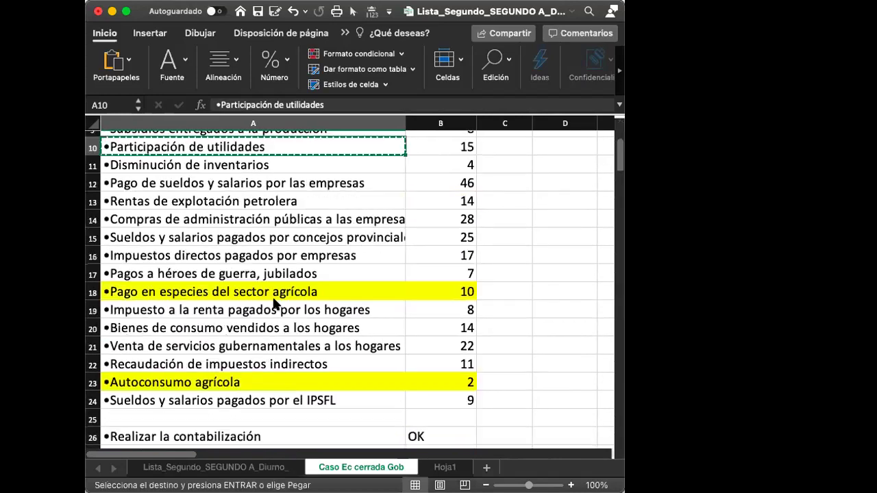
scroll(272, 299, "down", 12)
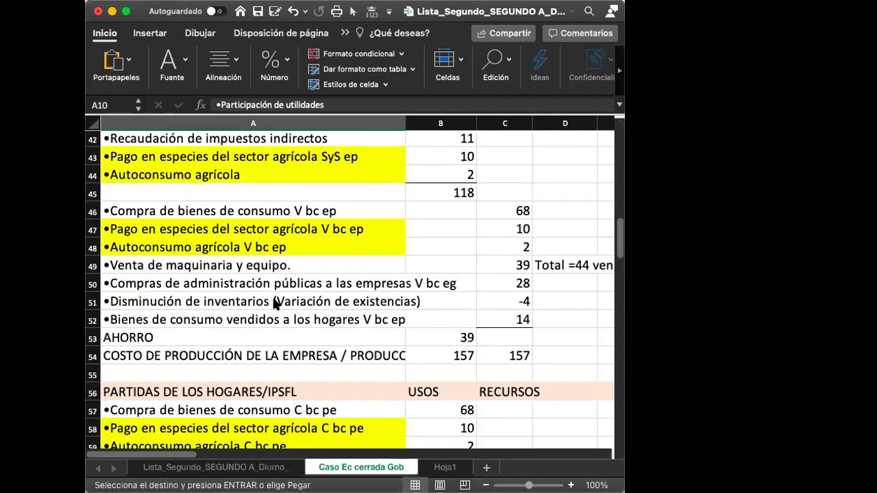
scroll(272, 303, "down", 15)
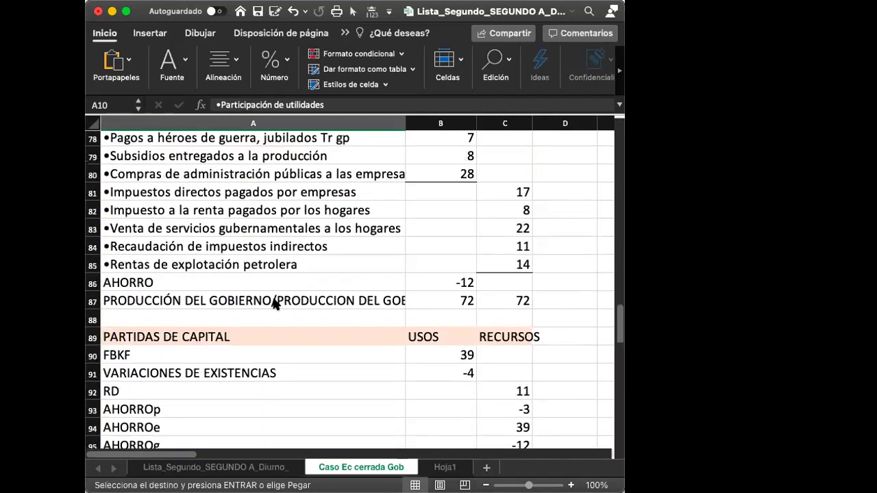
scroll(272, 283, "down", 1)
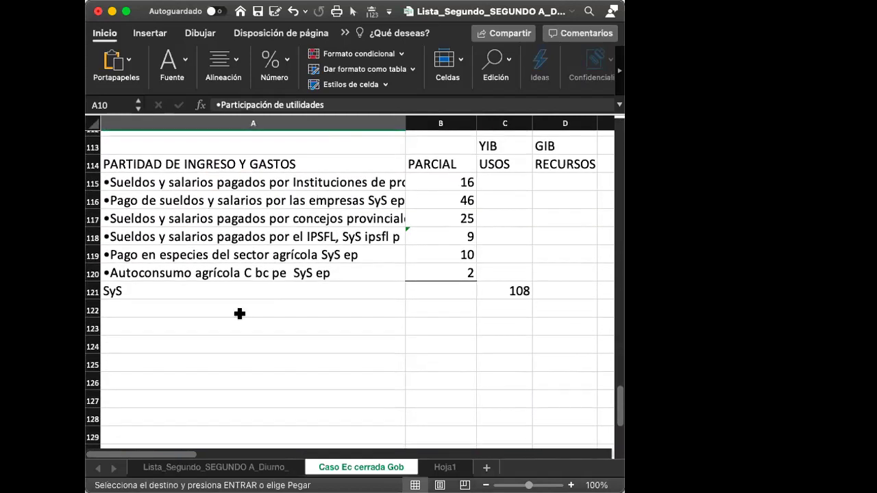
left_click(238, 314)
key("super+v")
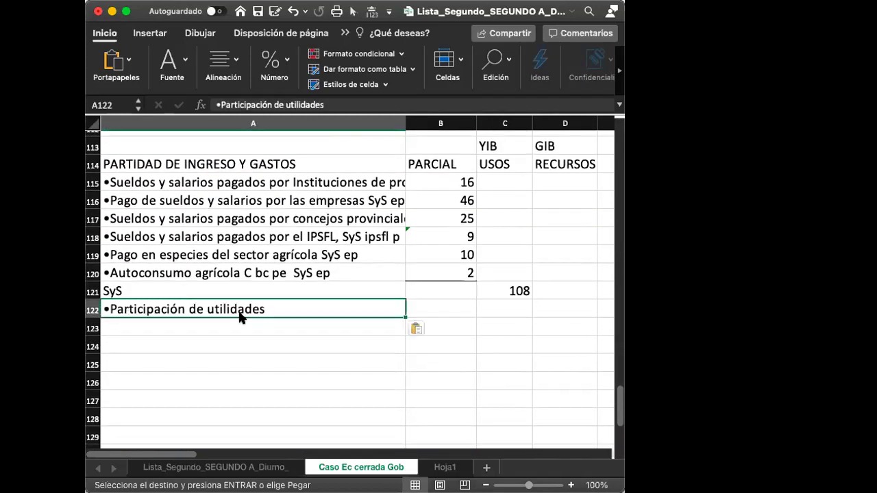
Step: Begin a formula in C122 that references the households' "Participación de utilidades Rem" amount in C65
left_click(503, 307)
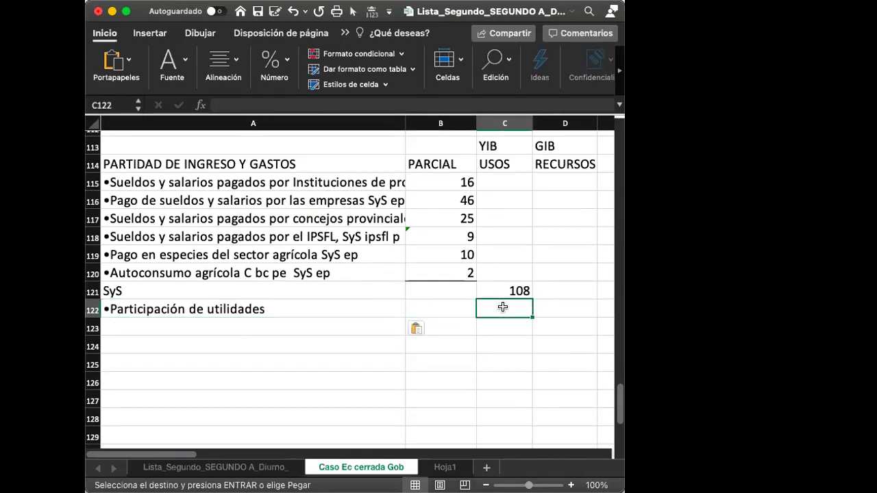
type("=")
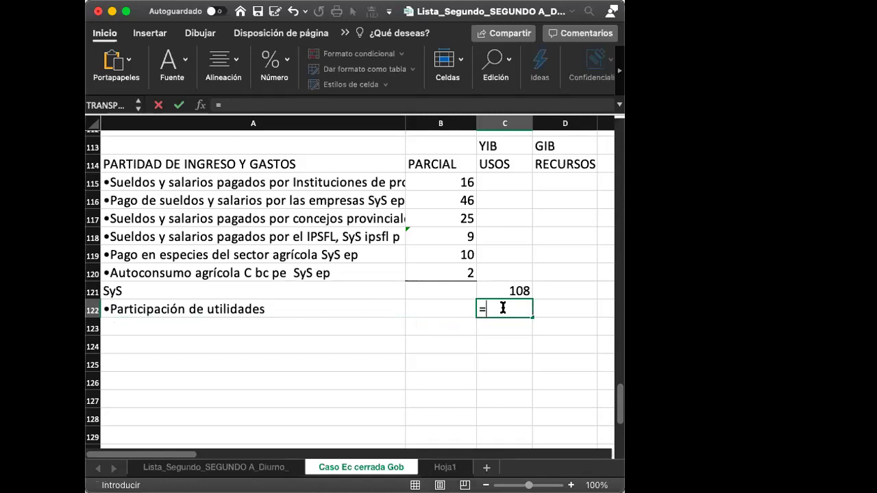
scroll(432, 322, "up", 14)
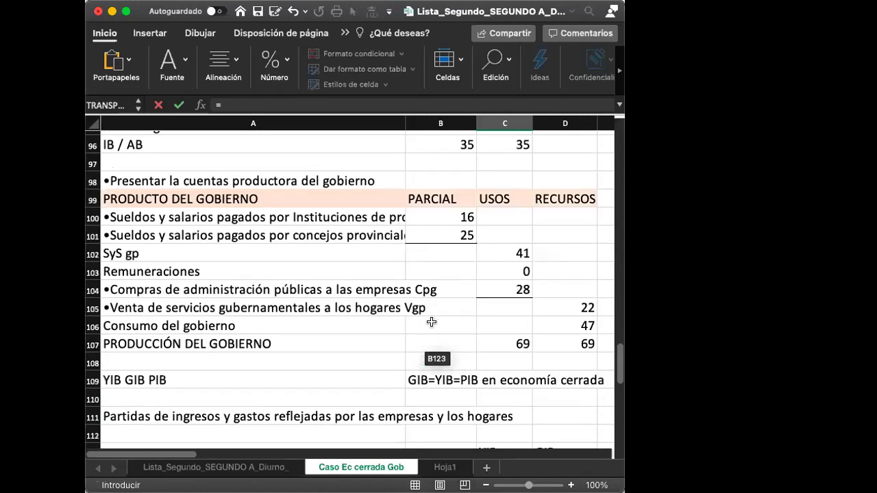
scroll(432, 322, "up", 4)
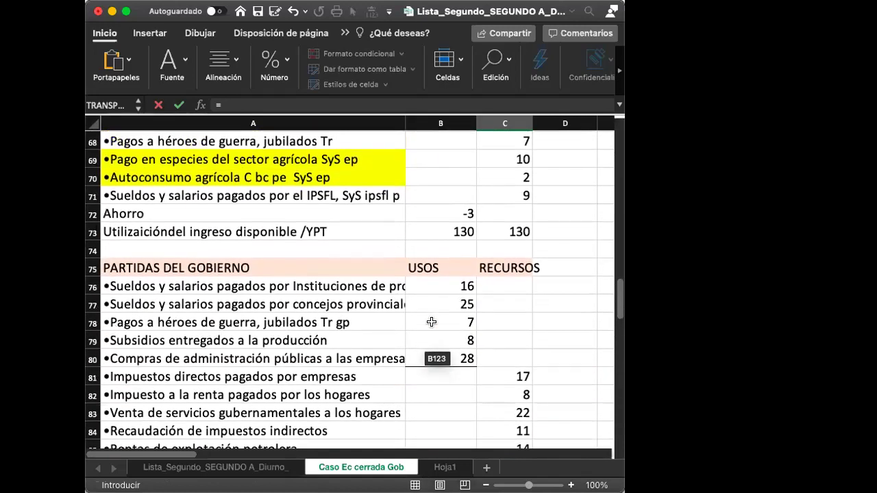
scroll(432, 322, "up", 3)
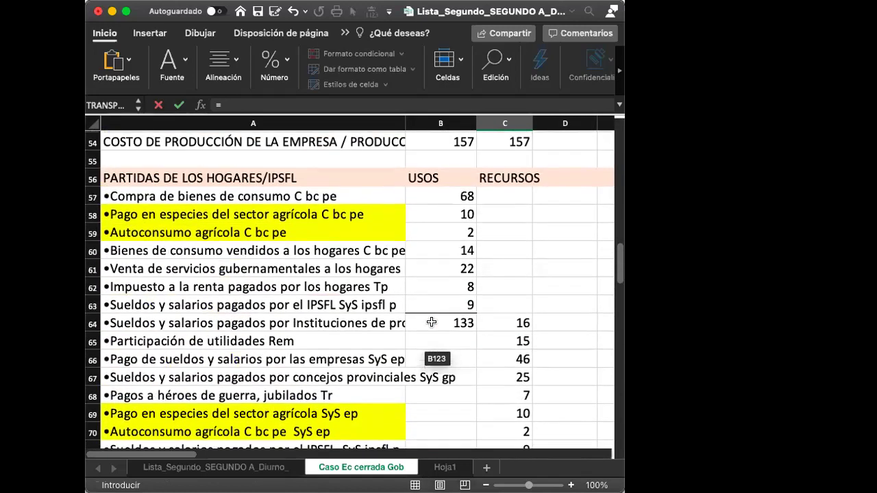
scroll(431, 322, "down", 1)
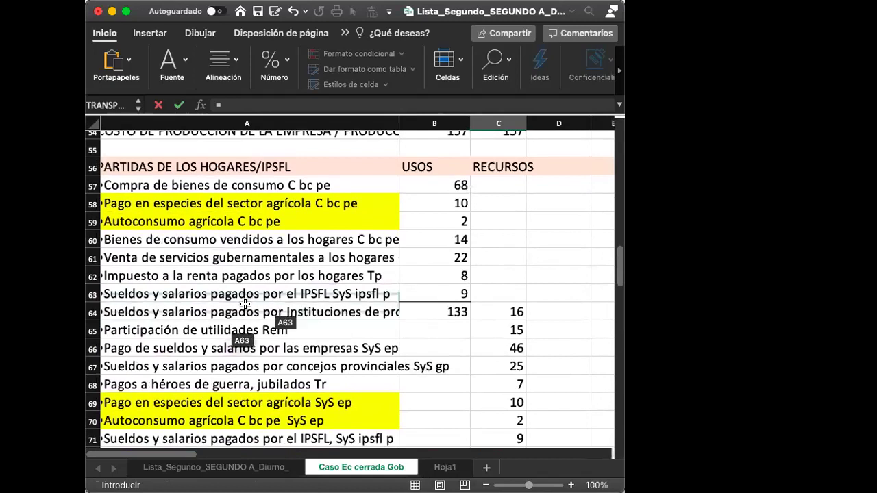
left_click(509, 324)
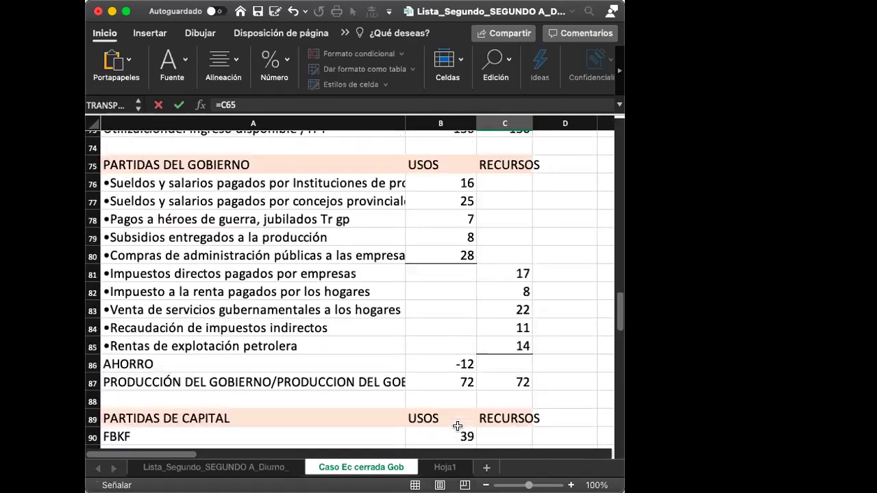
Step: Change the open formula's reference to B38, the "Participación de utilidades R u ep" amount in the companies' account
scroll(458, 426, "up", 10)
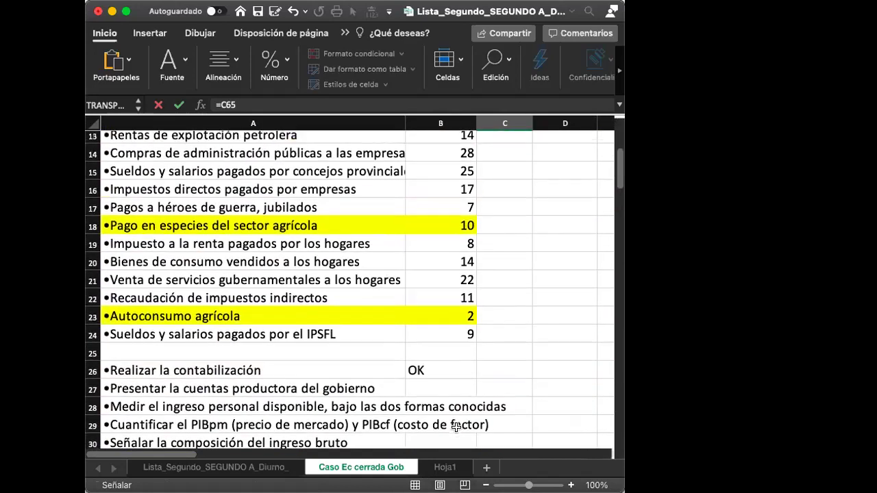
scroll(455, 428, "down", 18)
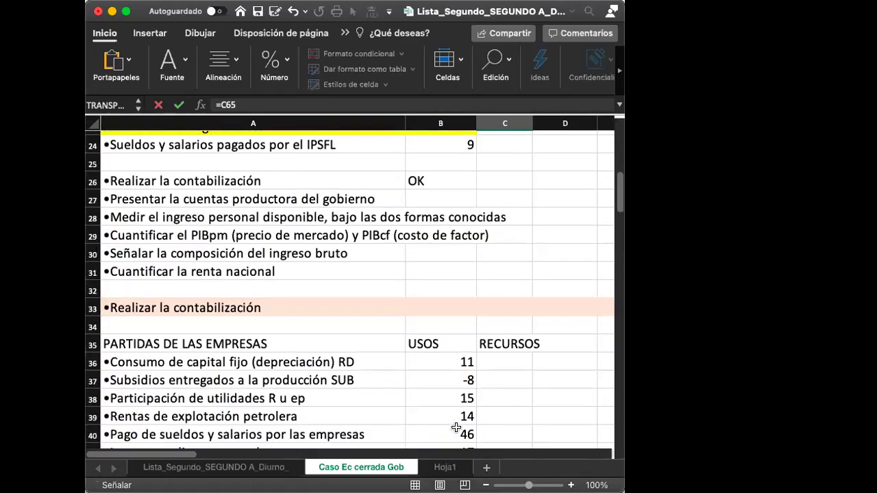
scroll(456, 429, "up", 5)
scroll(456, 428, "up", 7)
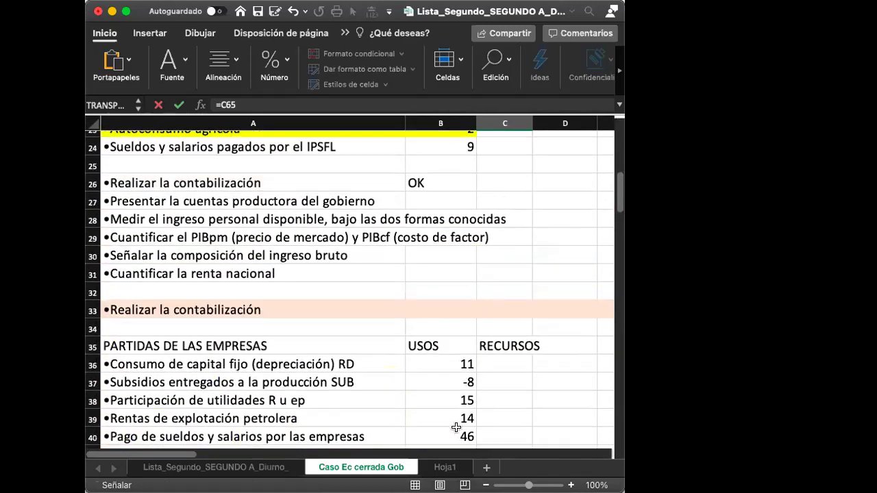
scroll(456, 427, "down", 5)
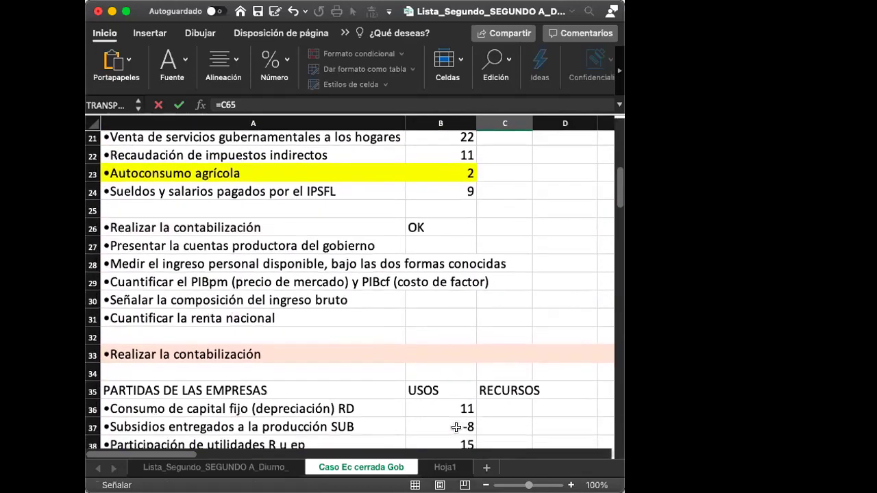
scroll(455, 427, "down", 3)
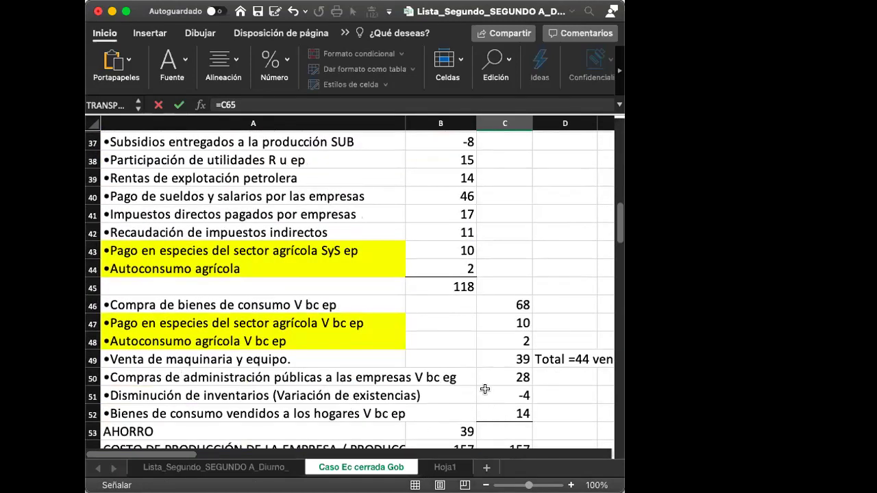
scroll(484, 389, "up", 1)
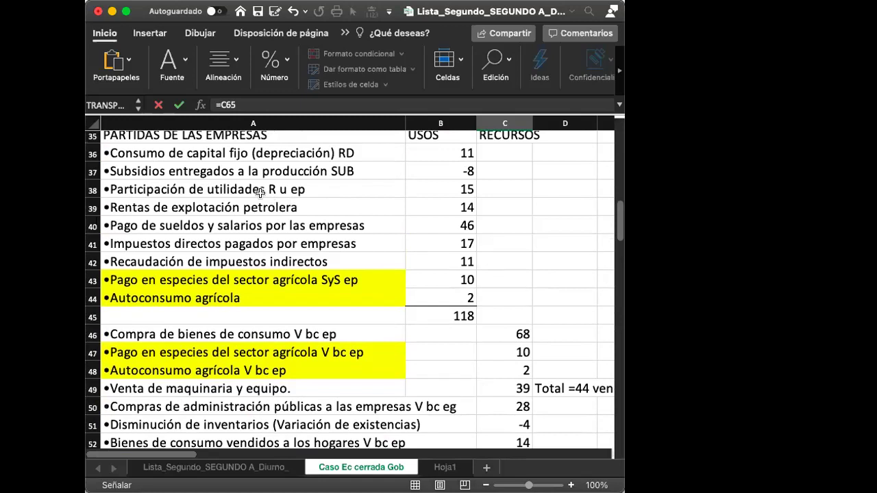
left_click(453, 185)
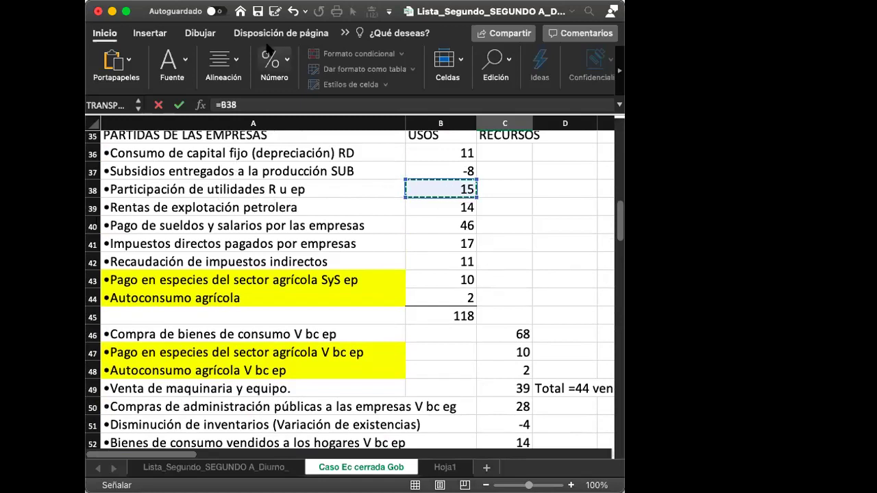
Step: Examine the companies', households', government and capital accounts for the profit-sharing entries while the C122 formula is open
scroll(269, 295, "down", 15)
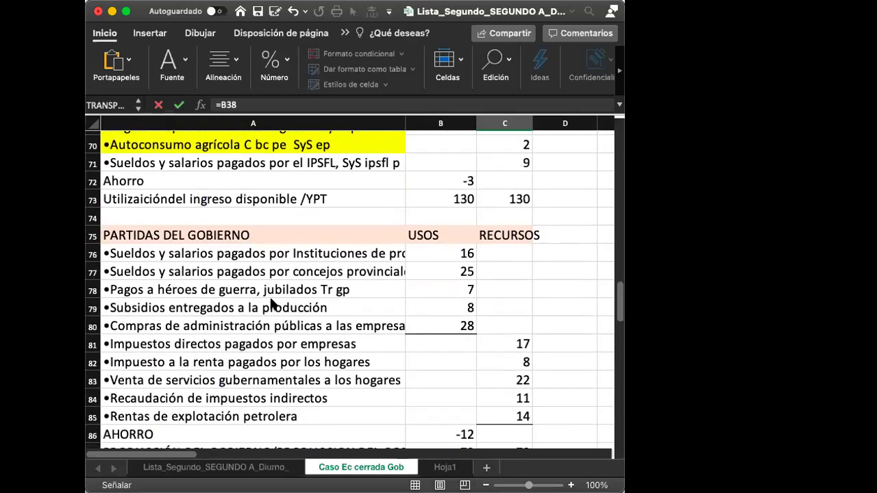
scroll(271, 303, "down", 6)
scroll(271, 304, "up", 15)
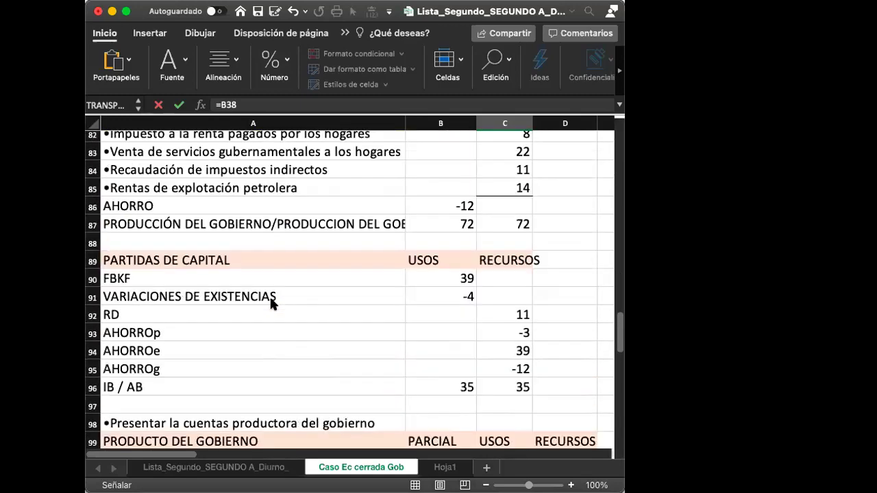
scroll(270, 295, "up", 3)
scroll(271, 299, "down", 6)
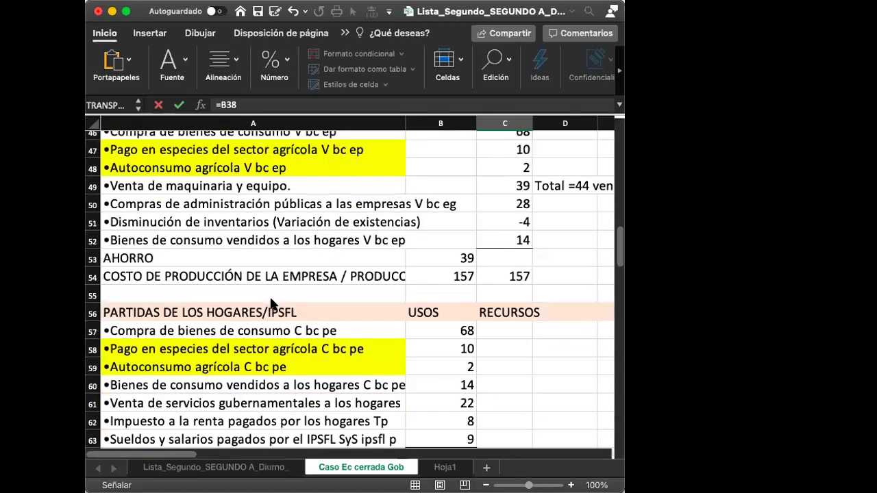
scroll(507, 351, "down", 1)
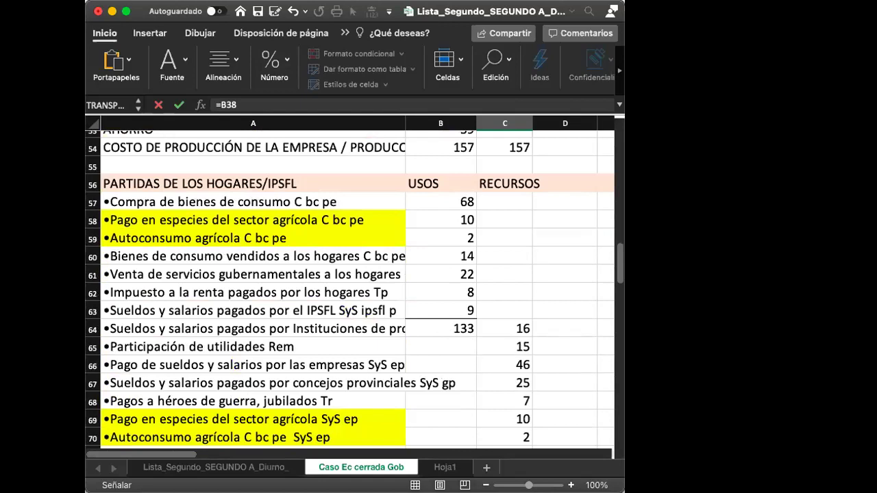
scroll(411, 356, "up", 1)
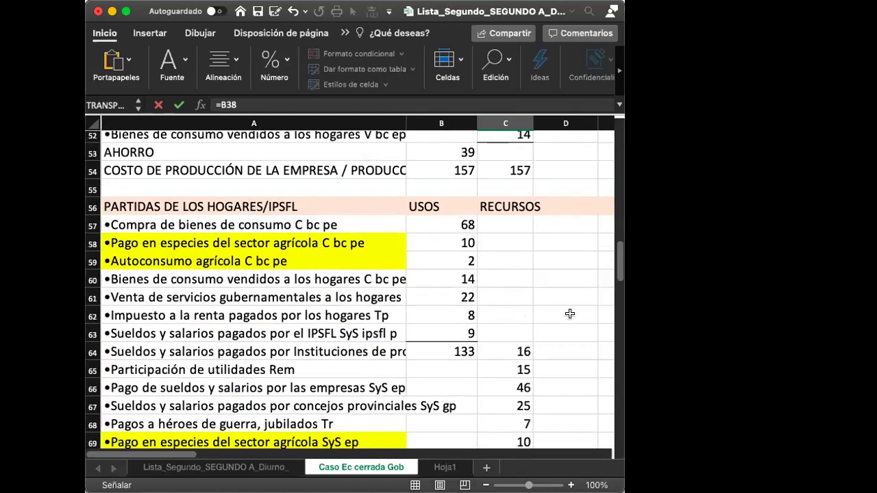
scroll(521, 316, "right", 1)
scroll(431, 331, "left", 1)
scroll(431, 330, "up", 1)
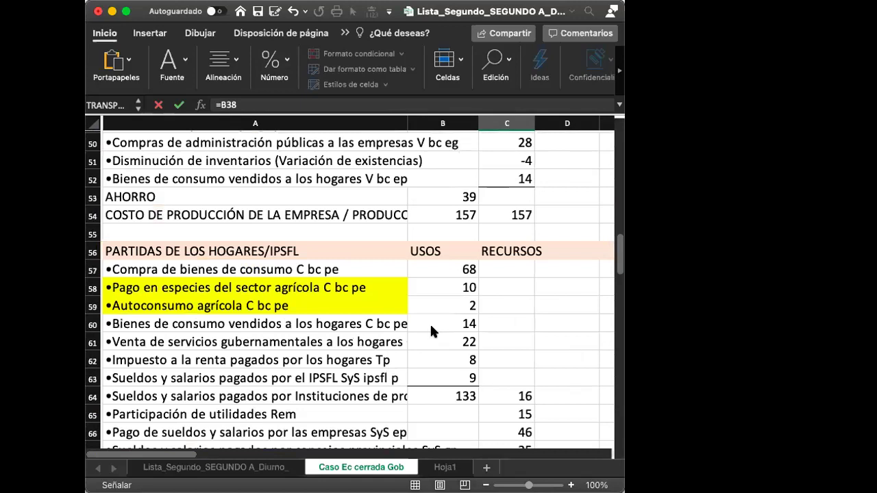
Step: Complete the C122 formula as =B38, linking "Participación de utilidades" to the companies' account
scroll(431, 331, "up", 5)
scroll(430, 331, "up", 3)
key("super+c")
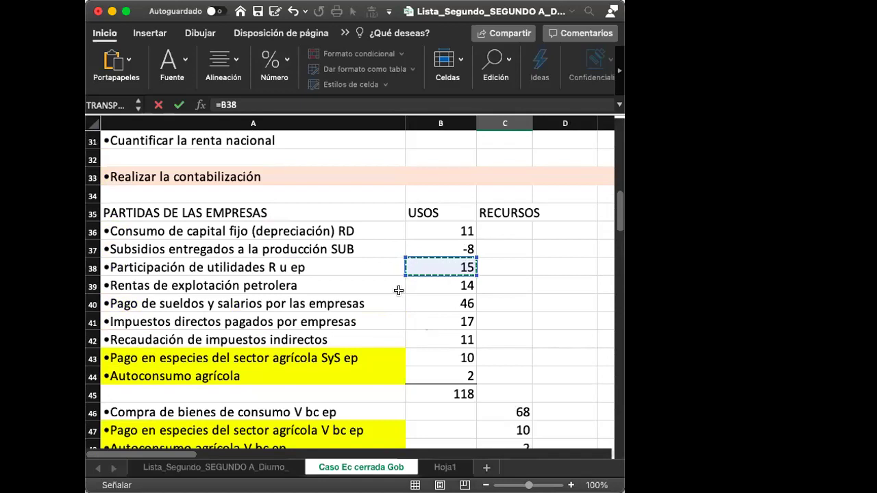
key("Return")
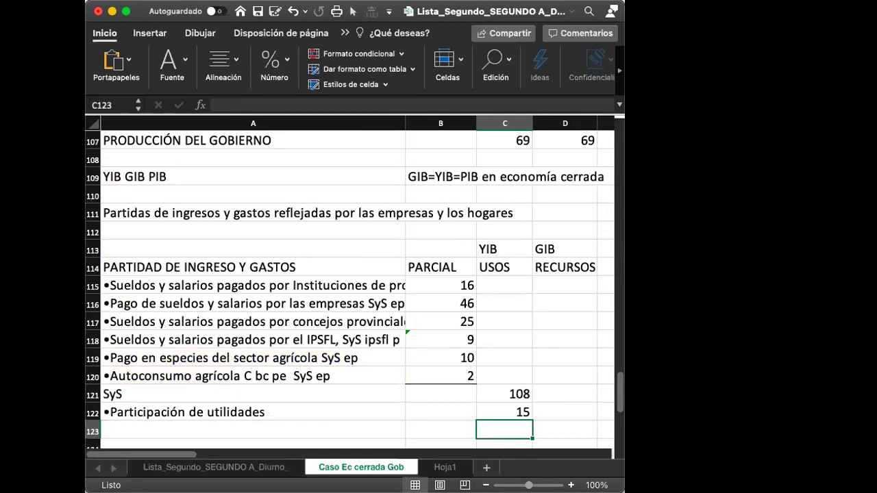
left_click(321, 424)
type("a")
key("BackSpace")
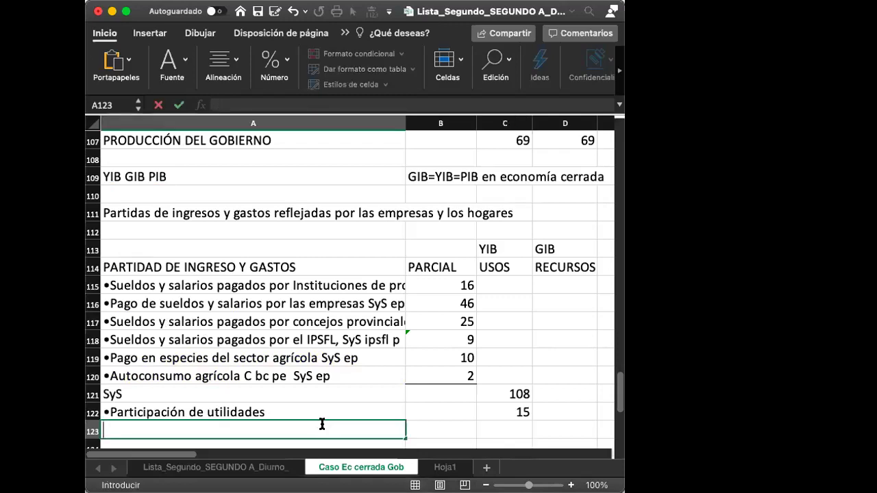
left_click(321, 425)
key("Escape")
Step: Copy the AHORRO label from A53 in the companies' account for the income and expenditure table
scroll(260, 206, "up", 5)
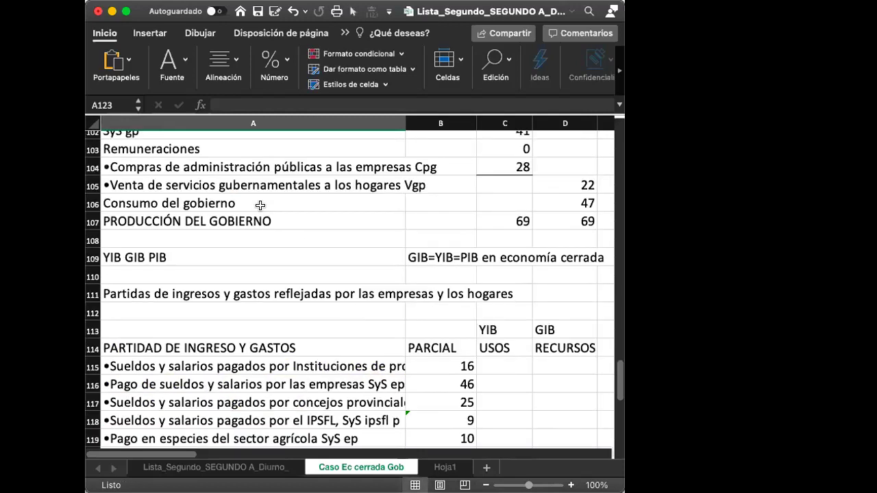
scroll(261, 206, "up", 5)
scroll(260, 205, "up", 2)
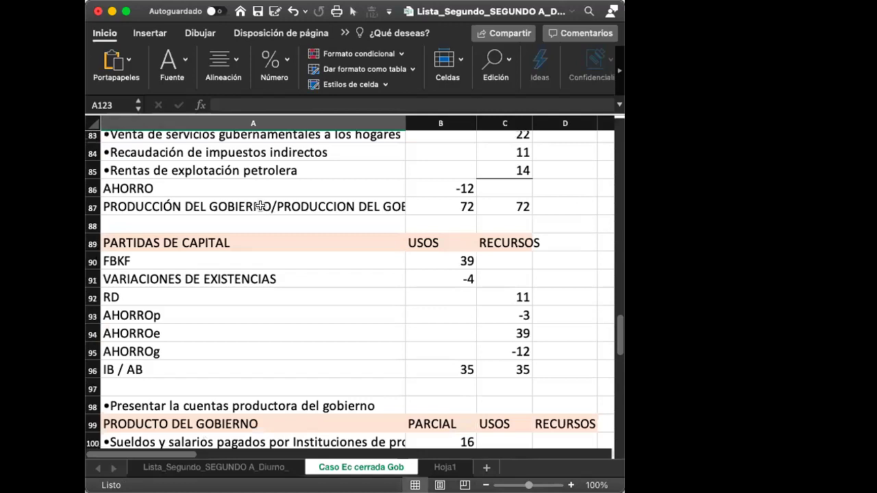
scroll(261, 206, "up", 1)
scroll(260, 206, "up", 7)
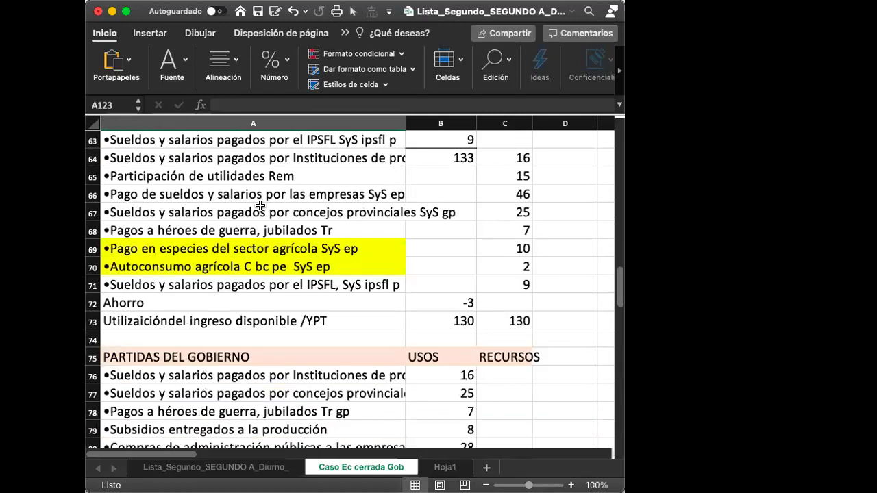
scroll(260, 205, "up", 4)
scroll(261, 205, "up", 7)
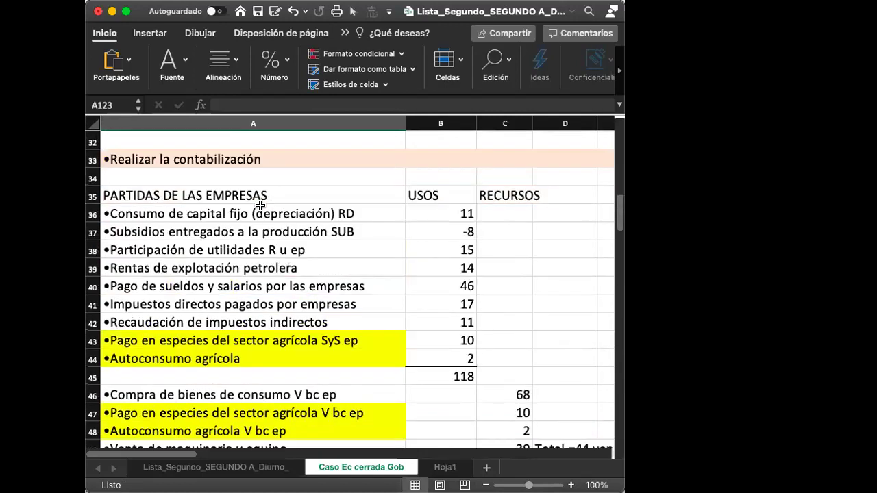
scroll(198, 302, "down", 4)
left_click(199, 303)
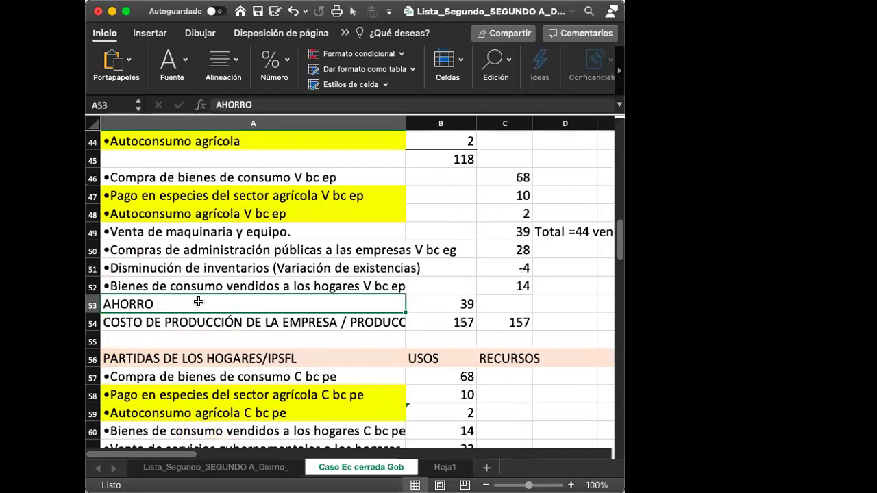
key("super+c")
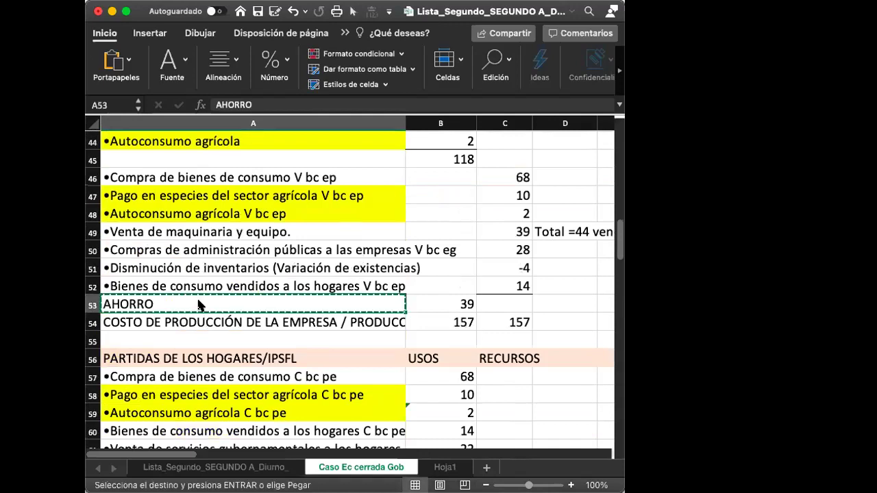
scroll(199, 304, "down", 15)
scroll(195, 295, "down", 8)
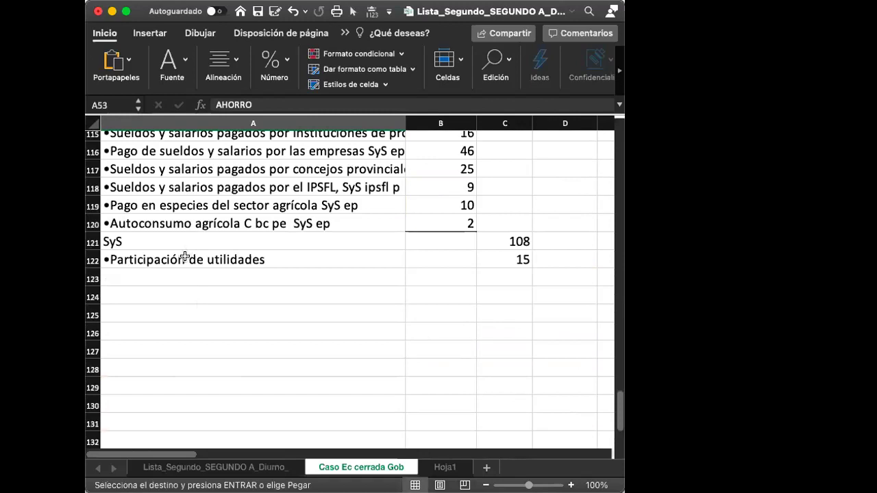
scroll(185, 256, "down", 1)
Step: Label A123, directly below "Participación de utilidades", as "Ahorro e"
left_click(185, 256)
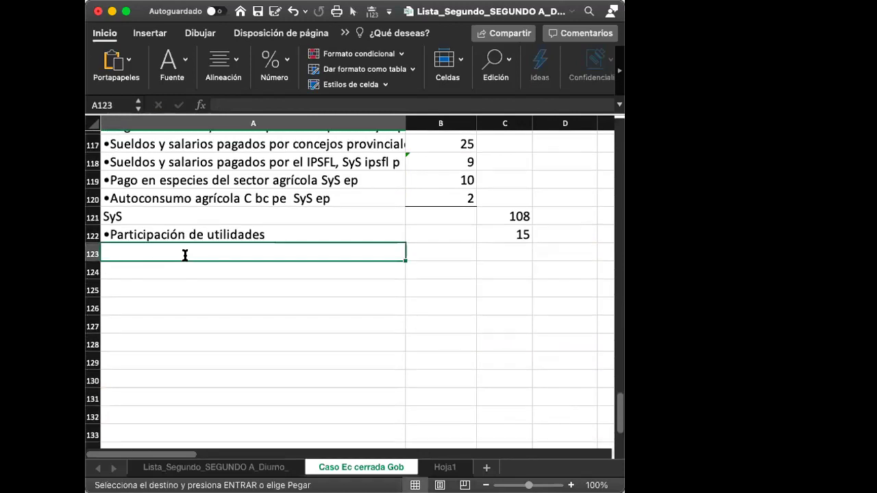
type("Ahorro")
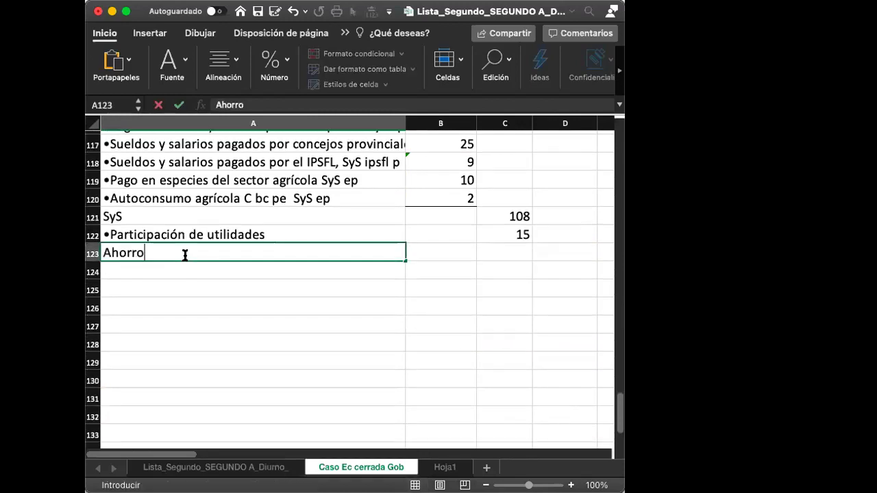
type(" e")
key("Tab")
Step: Enter the formula =B53 in C123, linking "Ahorro e" to the companies' AHORRO amount
key("Tab")
type("=")
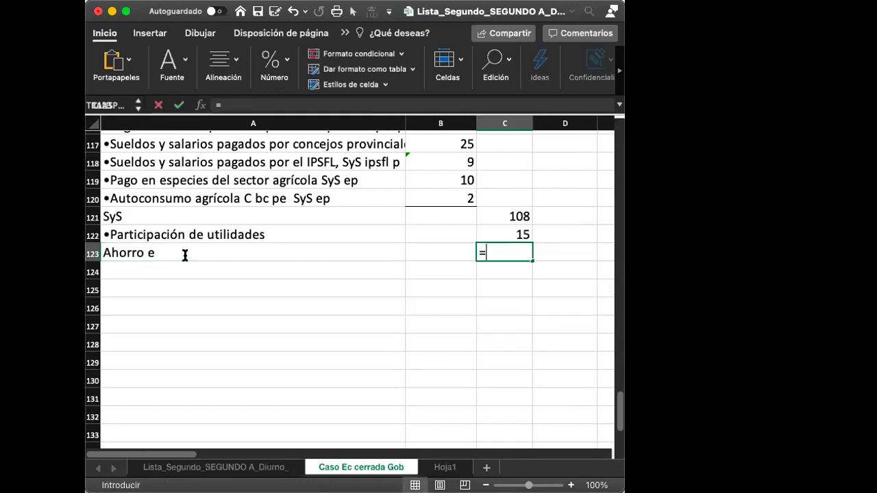
scroll(185, 255, "up", 10)
scroll(185, 255, "up", 15)
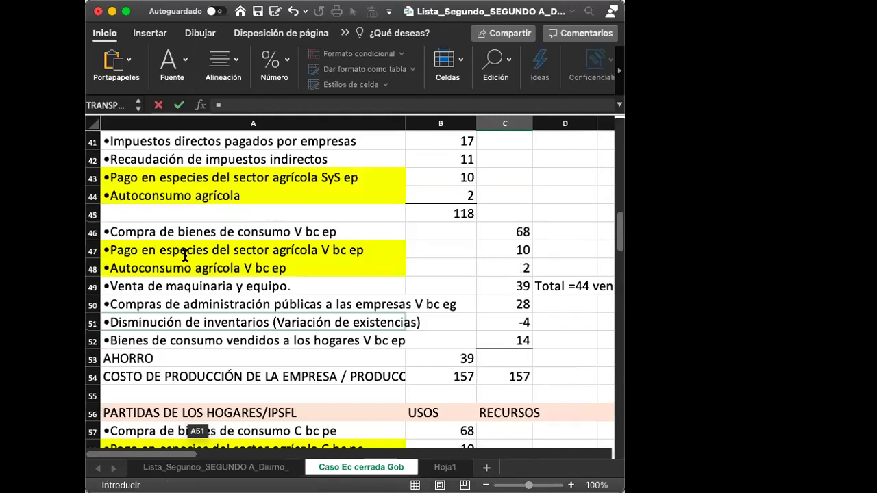
scroll(185, 255, "down", 3)
scroll(185, 255, "up", 2)
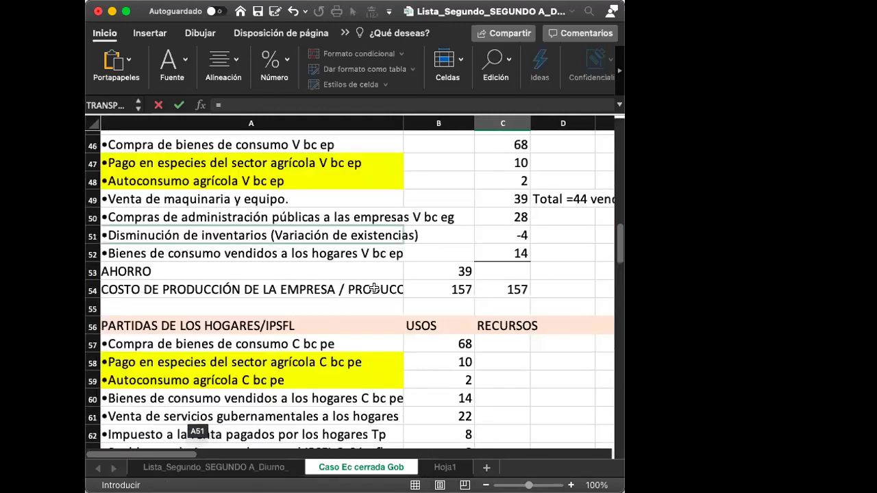
left_click(453, 280)
left_click(452, 280)
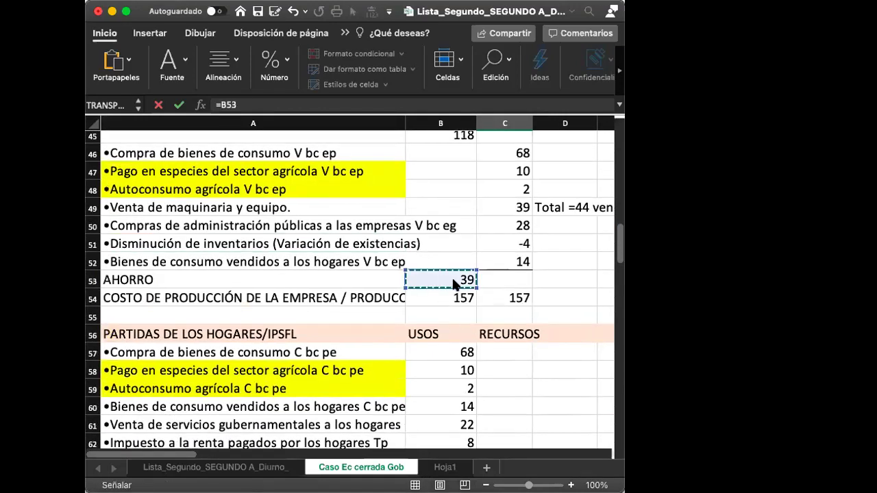
key("Return")
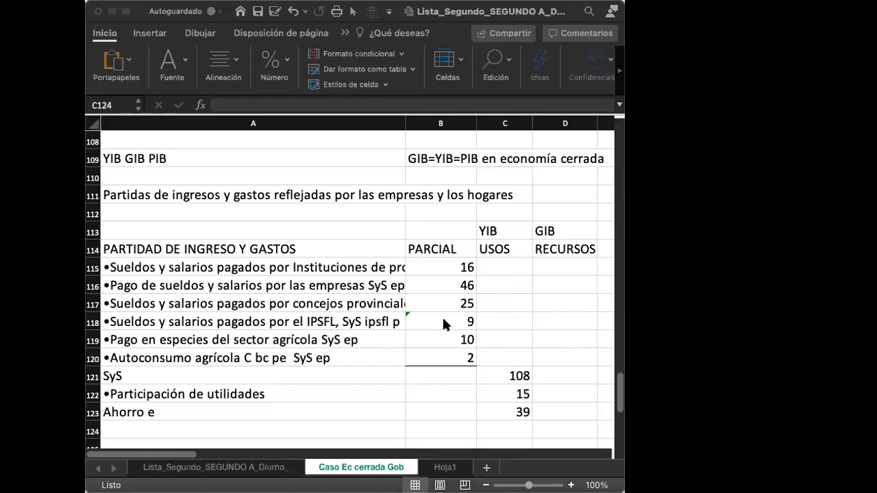
Step: Review the companies' and household/IPSFL entries, including the income tax paid by households, for the next item of the income table
scroll(443, 320, "up", 1)
scroll(443, 325, "down", 1)
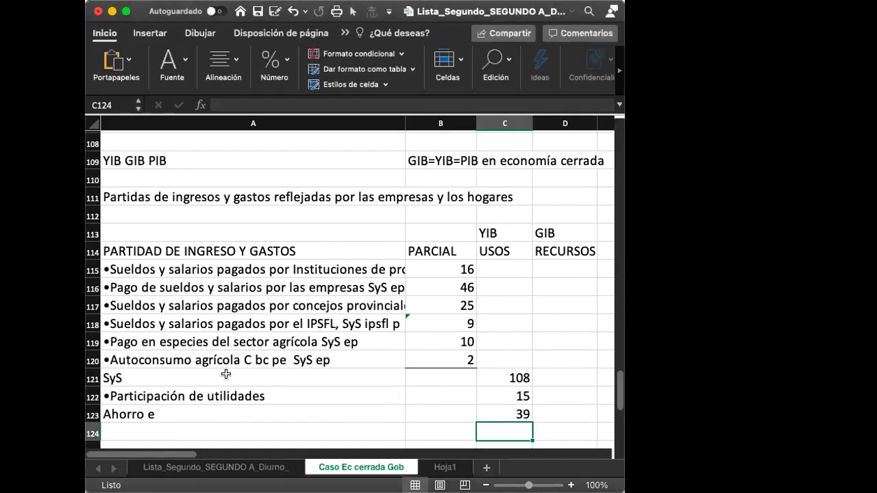
scroll(226, 374, "up", 20)
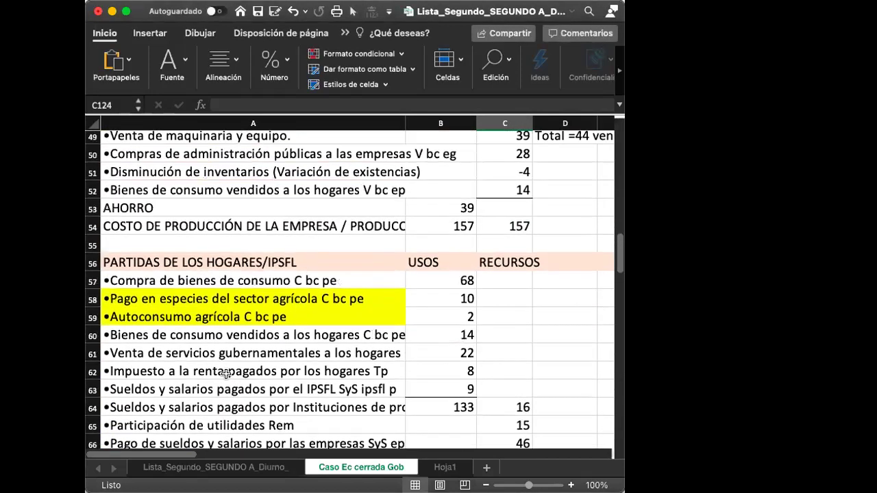
scroll(226, 374, "up", 3)
scroll(226, 374, "down", 10)
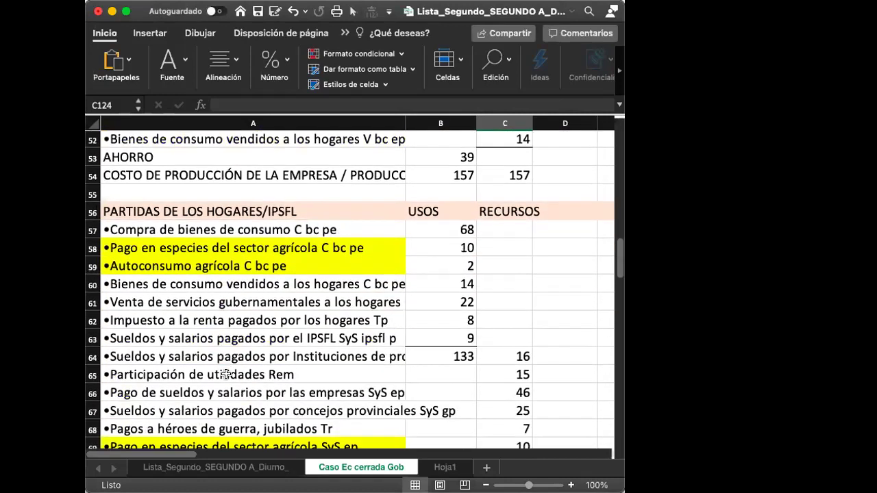
scroll(226, 374, "down", 3)
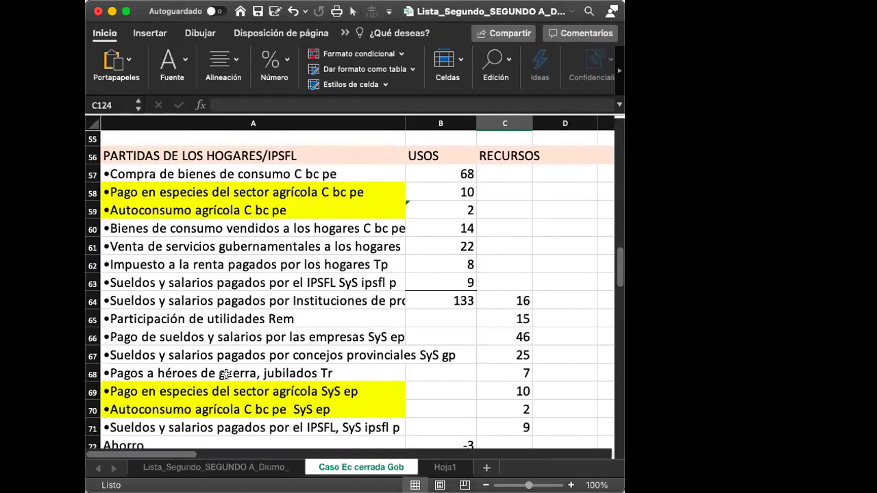
scroll(225, 374, "right", 1)
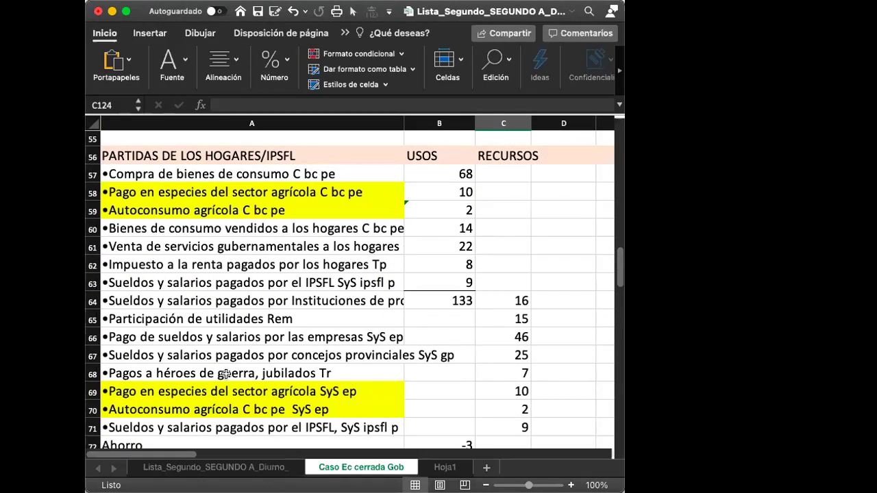
scroll(225, 374, "up", 2)
scroll(226, 373, "down", 1)
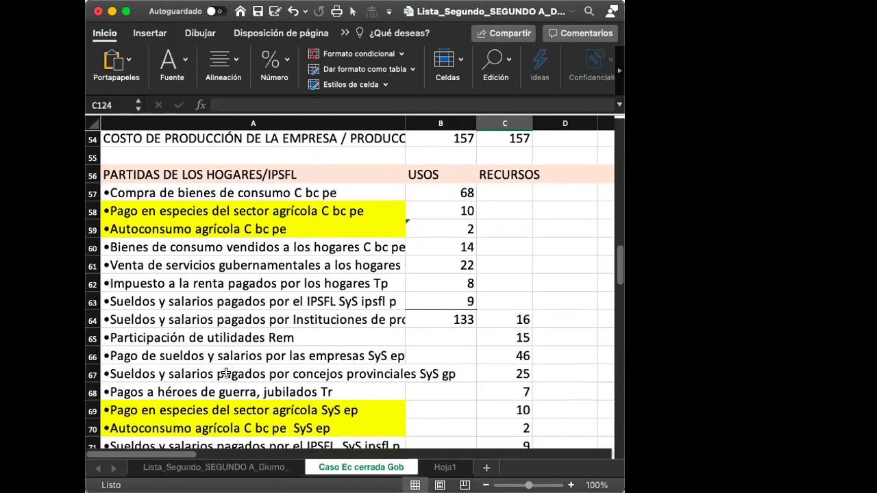
left_click(249, 274)
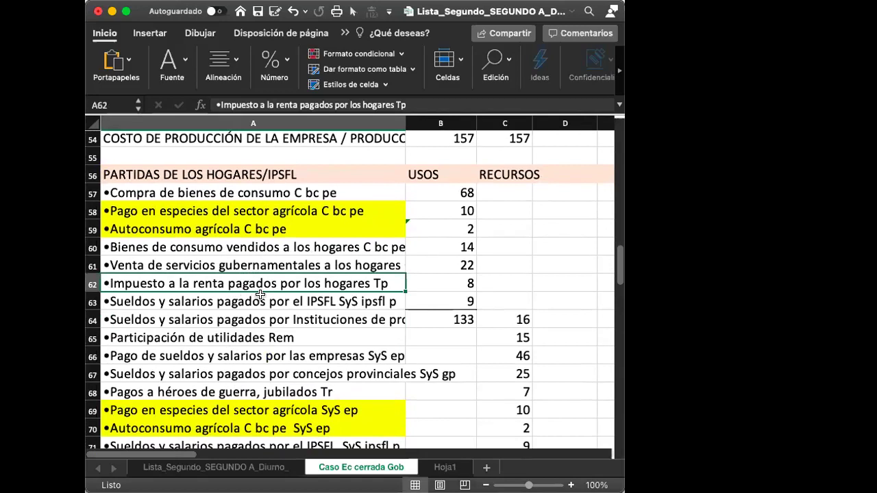
scroll(260, 294, "up", 1)
scroll(260, 294, "down", 3)
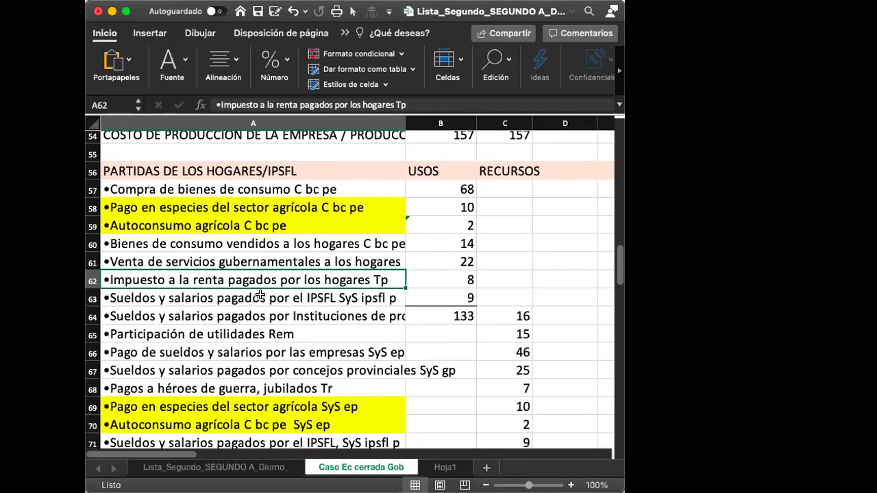
Step: Copy the government account's "Impuestos directos pagados por empresas" label from A81 into A124, directly below "Ahorro e"
scroll(259, 294, "down", 5)
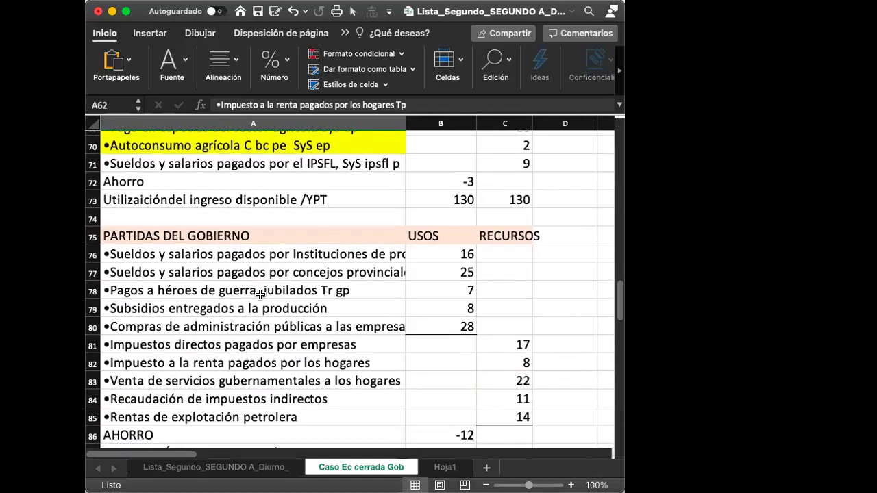
left_click(238, 346)
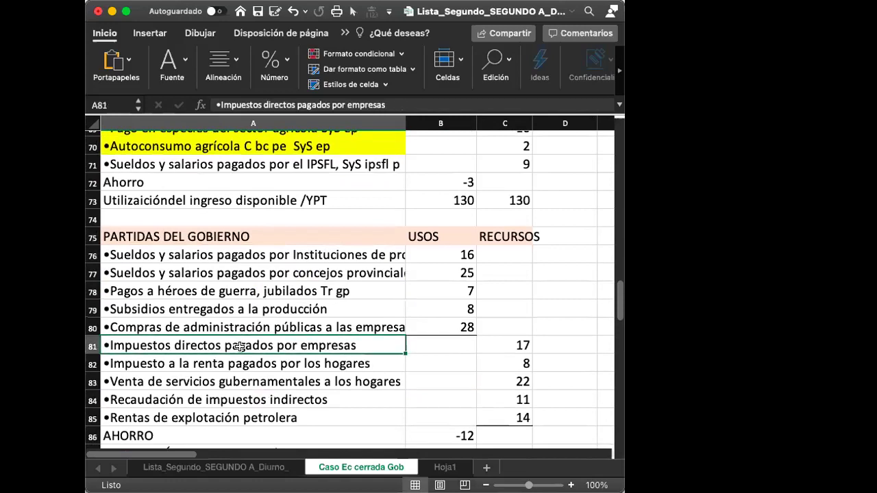
key("super+c")
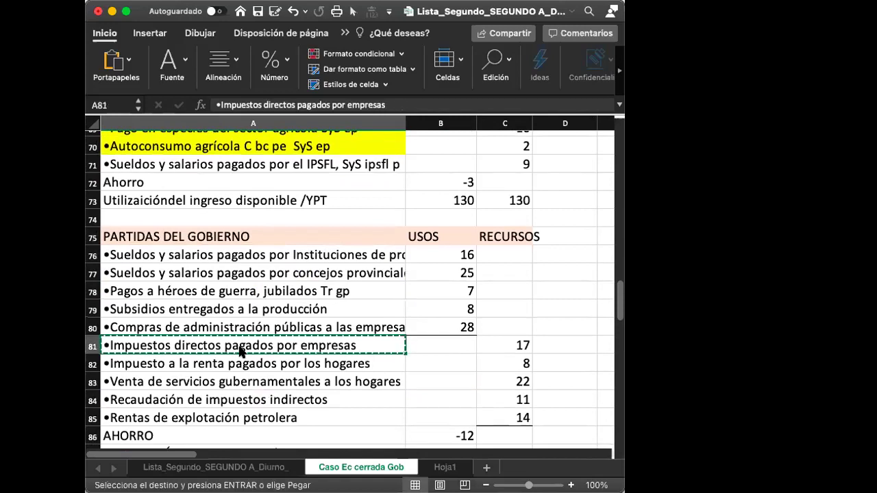
scroll(238, 346, "down", 15)
scroll(238, 343, "down", 5)
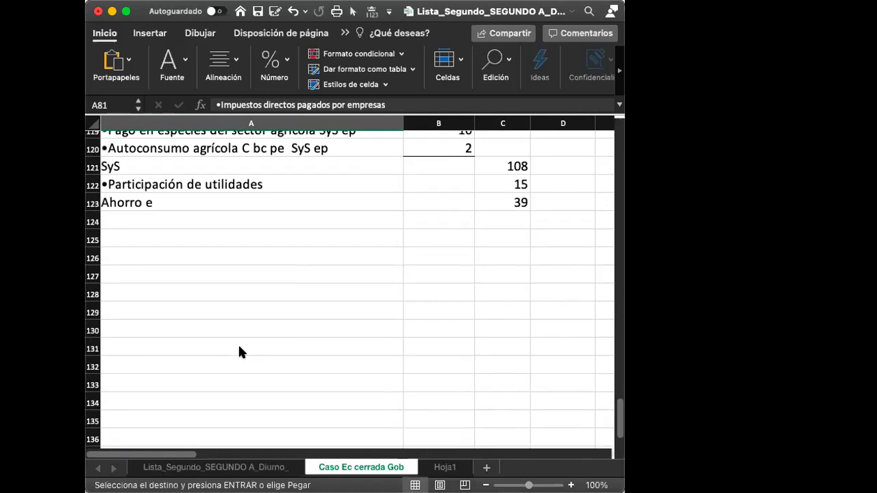
left_click(243, 229)
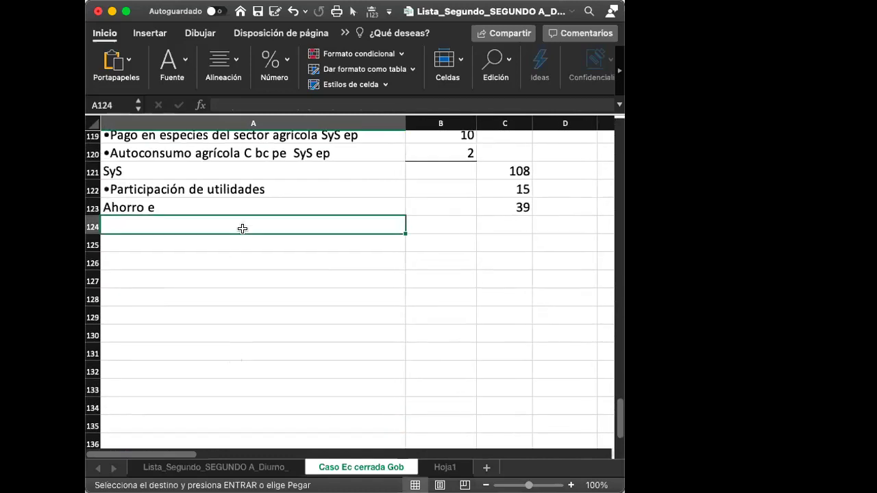
key("super+v")
Step: Enter the formula =B16 in C124, linking the companies' direct taxes to their amount in the initial data list
left_click(507, 223)
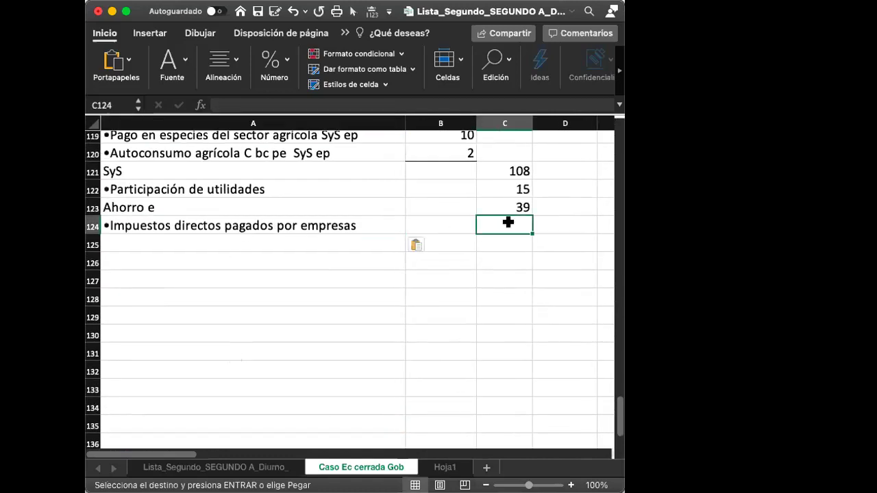
type("=")
left_click(320, 215)
left_click(440, 401)
scroll(445, 365, "up", 20)
scroll(444, 365, "up", 15)
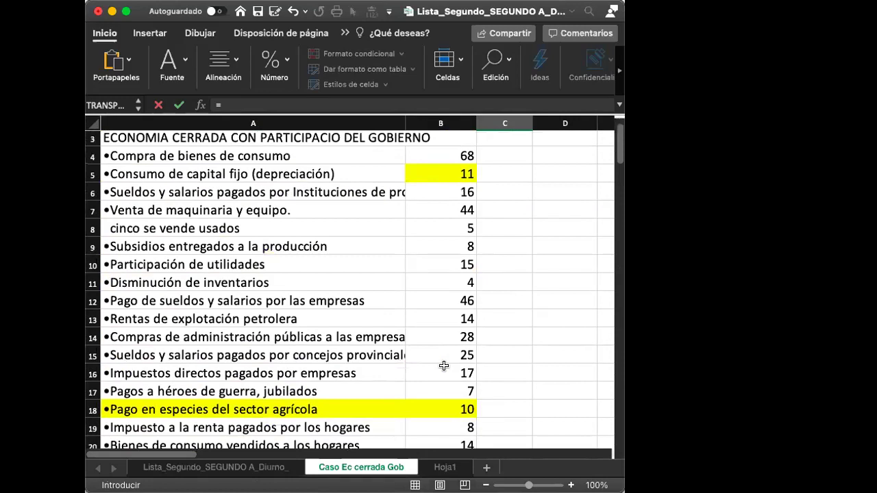
scroll(444, 366, "down", 3)
left_click(467, 322)
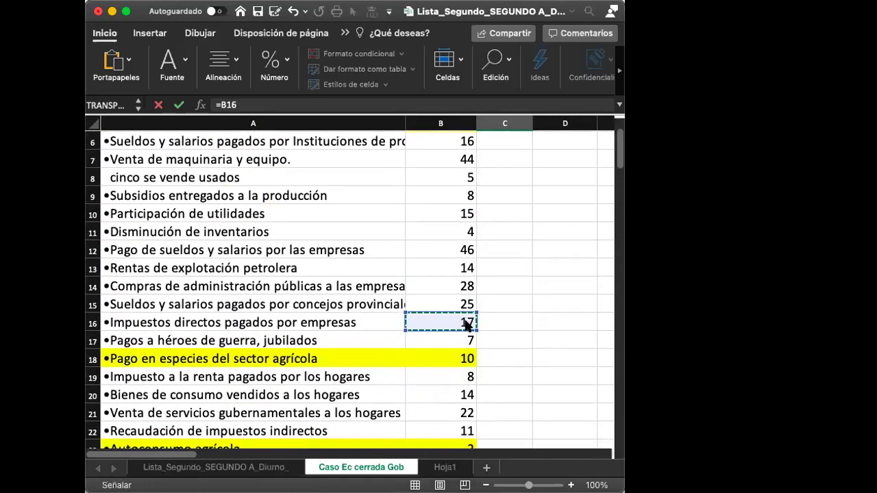
key("Return")
Step: Copy the "Recaudación de impuestos indirectos" label from A22 in the initial data list into A125
key("Left")
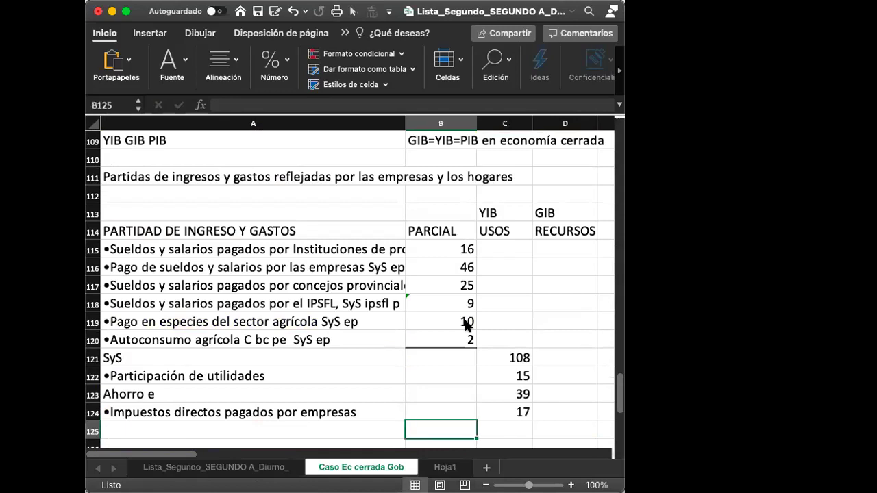
key("Left")
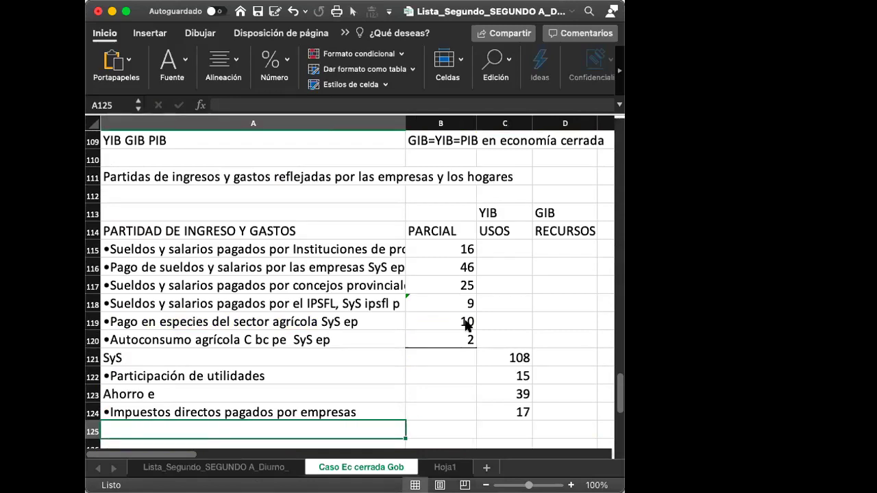
scroll(466, 323, "up", 20)
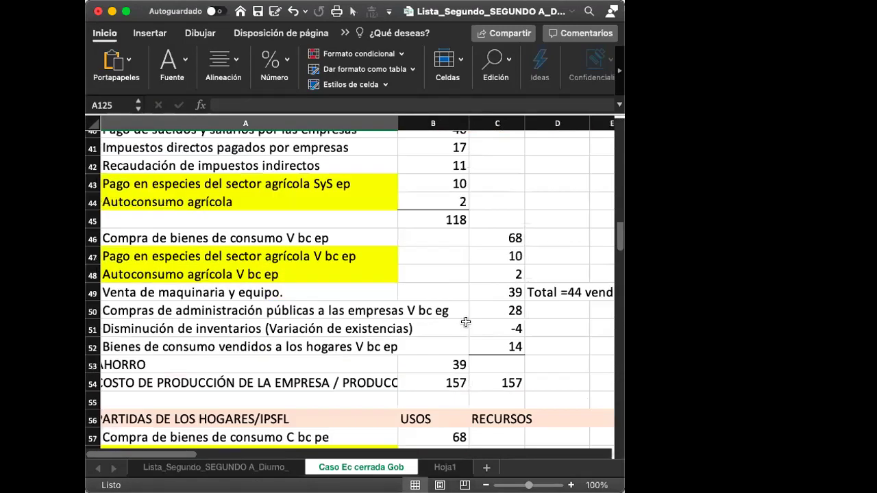
scroll(466, 322, "up", 6)
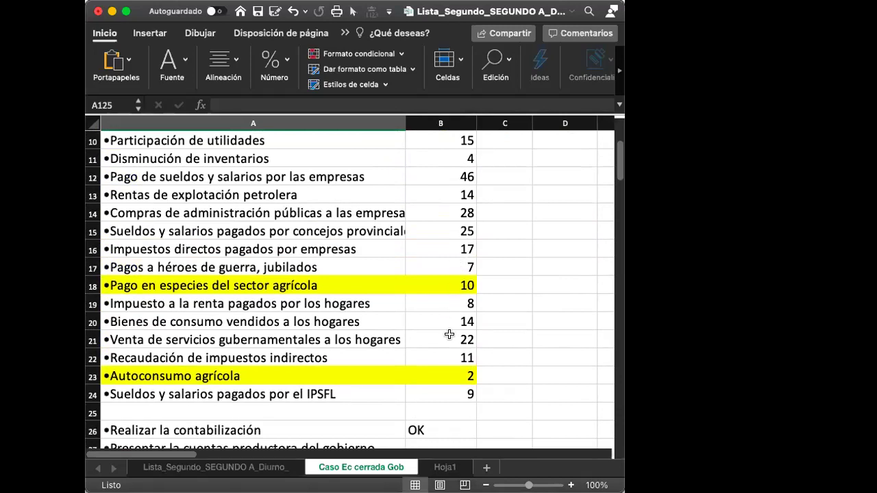
scroll(447, 327, "up", 3)
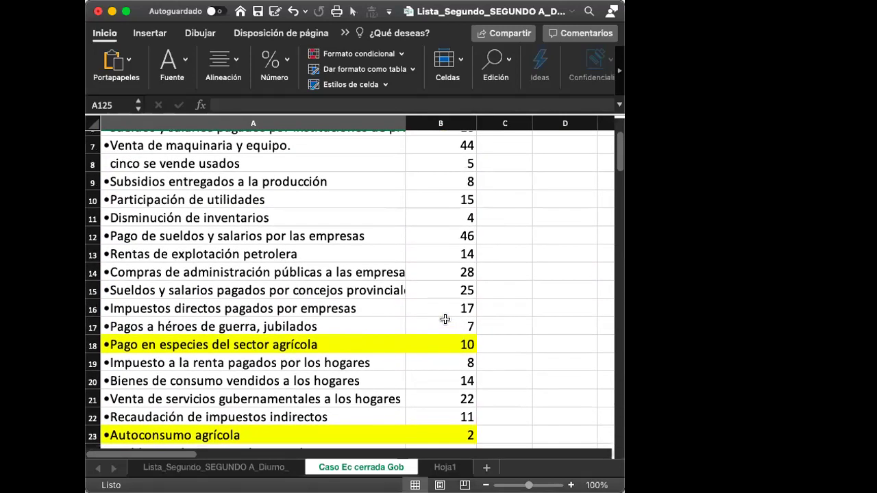
scroll(446, 320, "down", 1)
left_click(329, 396)
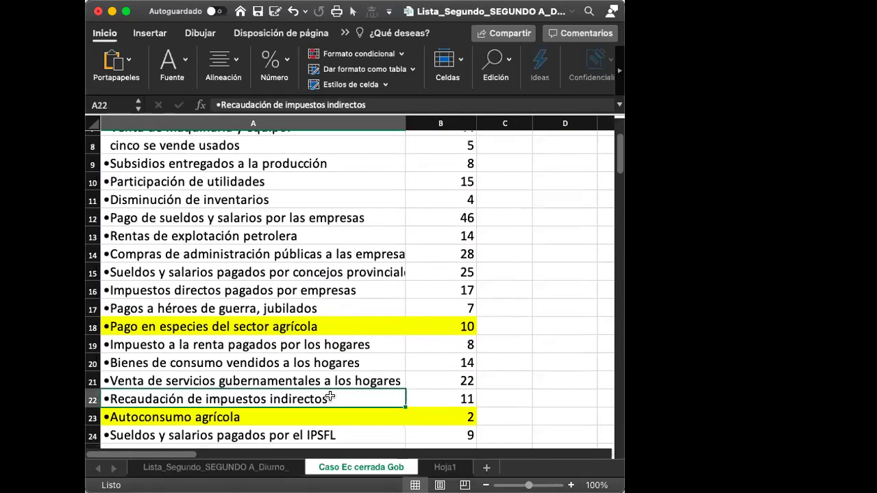
key("super+c")
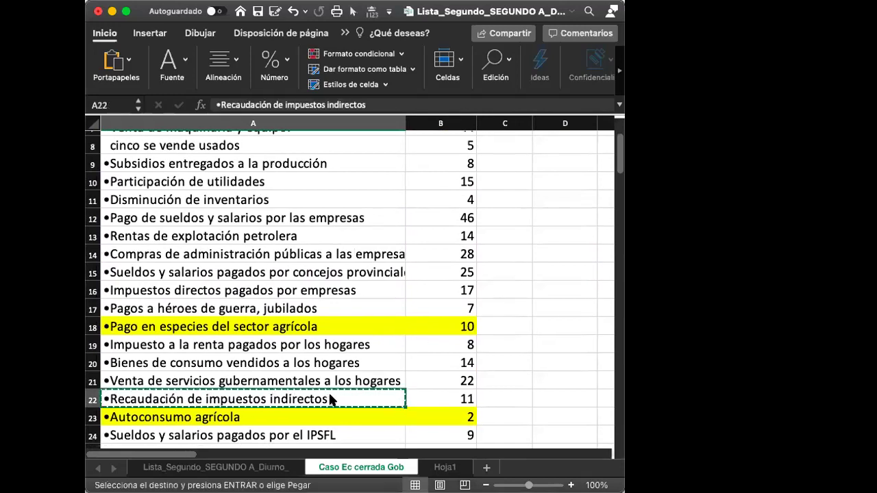
scroll(329, 394, "down", 6)
scroll(330, 400, "down", 18)
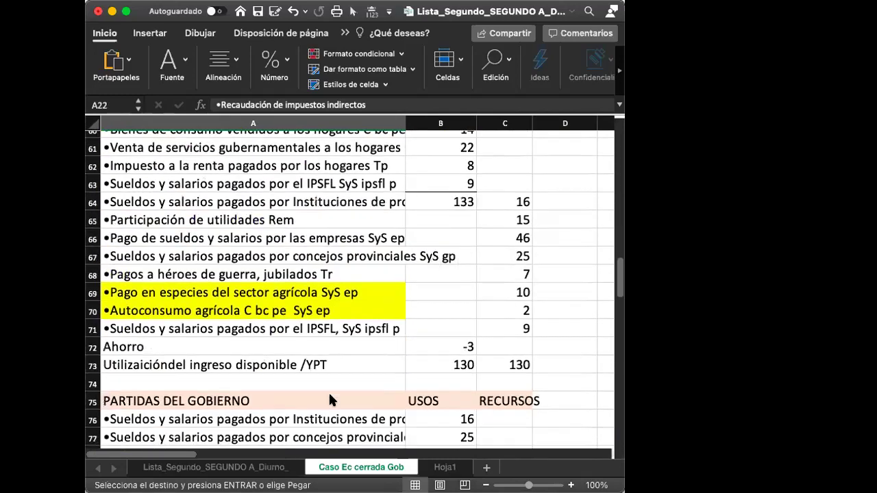
scroll(329, 400, "down", 10)
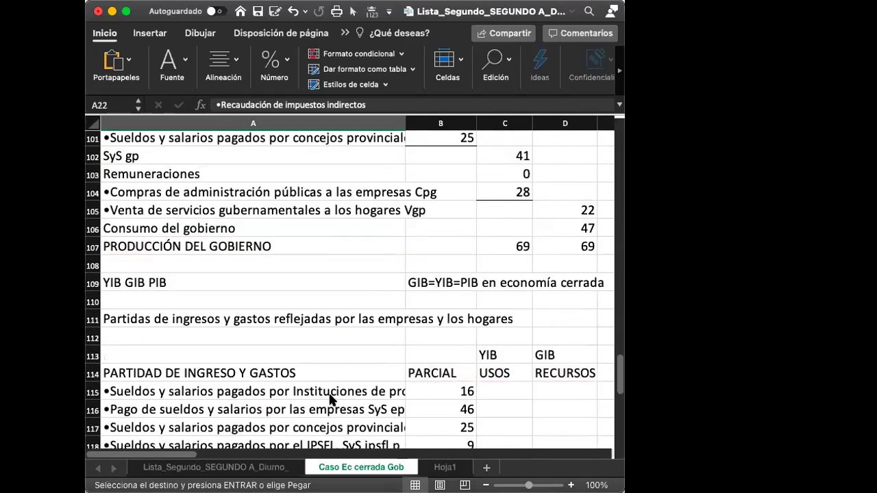
scroll(329, 401, "down", 1)
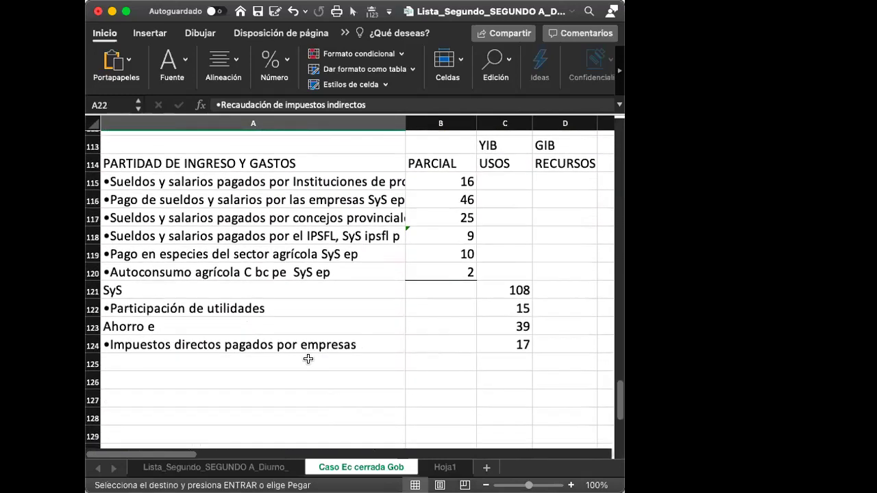
left_click(309, 359)
key("super+v")
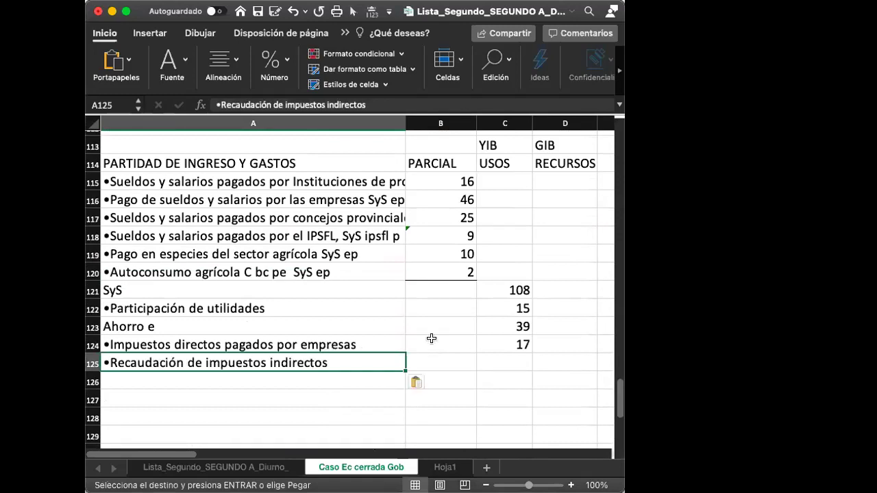
Step: Enter the formula =B22 in C125, linking the indirect tax collection to its amount in the initial data list
left_click(520, 364)
type("=")
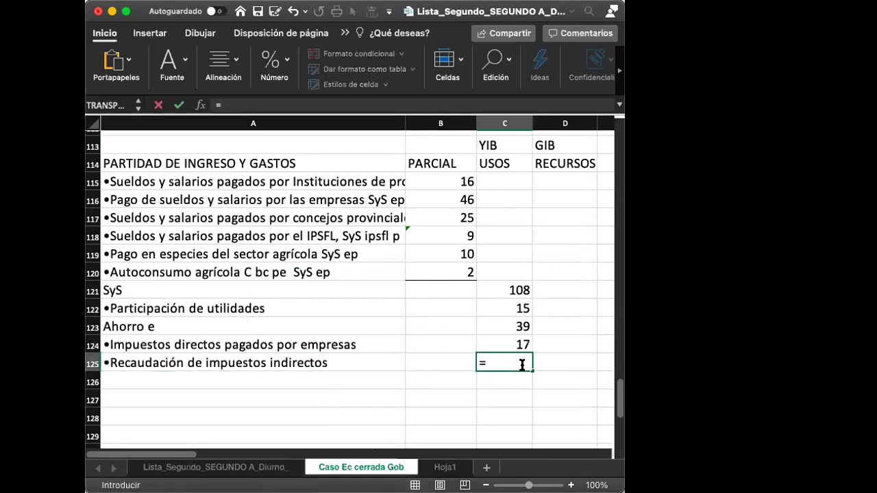
scroll(467, 247, "up", 2)
scroll(467, 247, "up", 20)
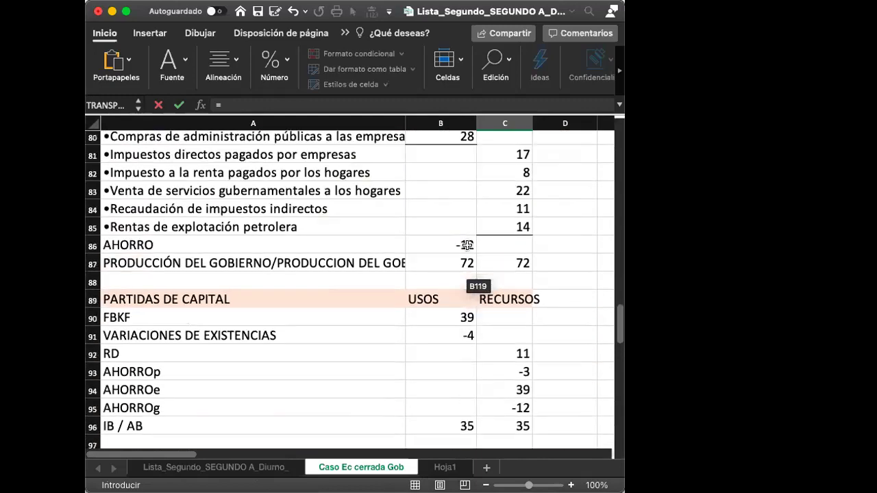
scroll(467, 248, "up", 20)
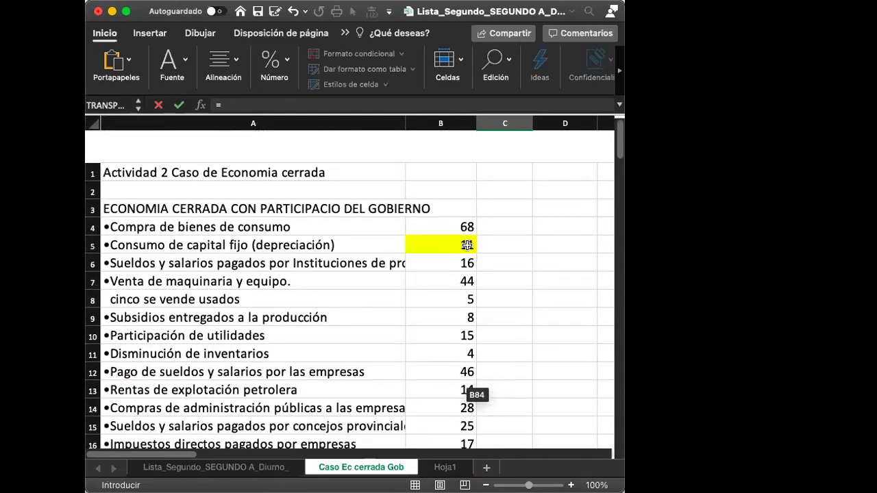
scroll(466, 247, "down", 5)
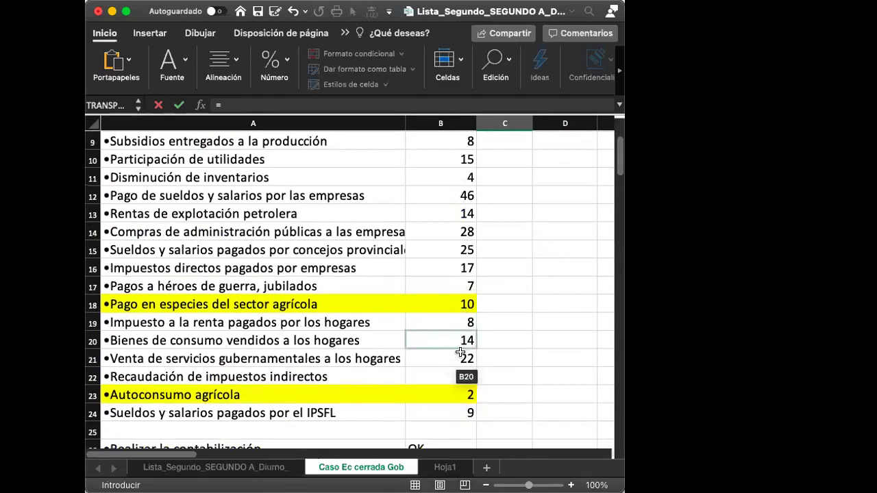
left_click(468, 376)
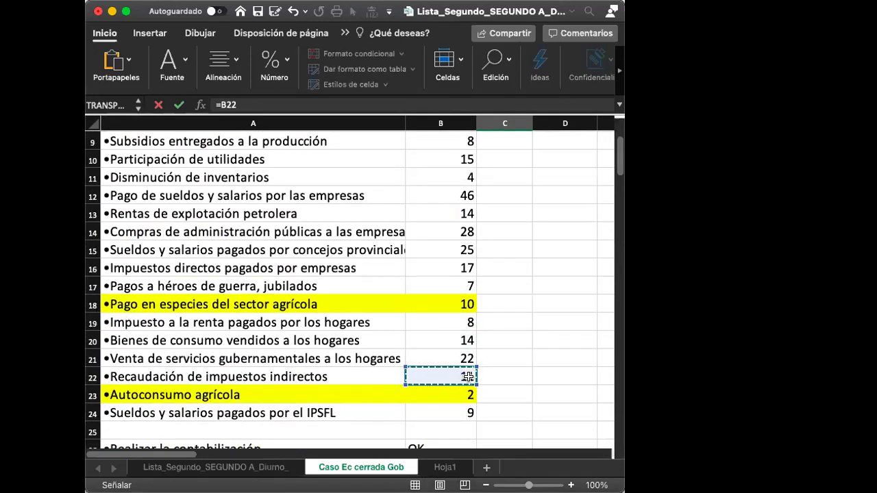
key("Return")
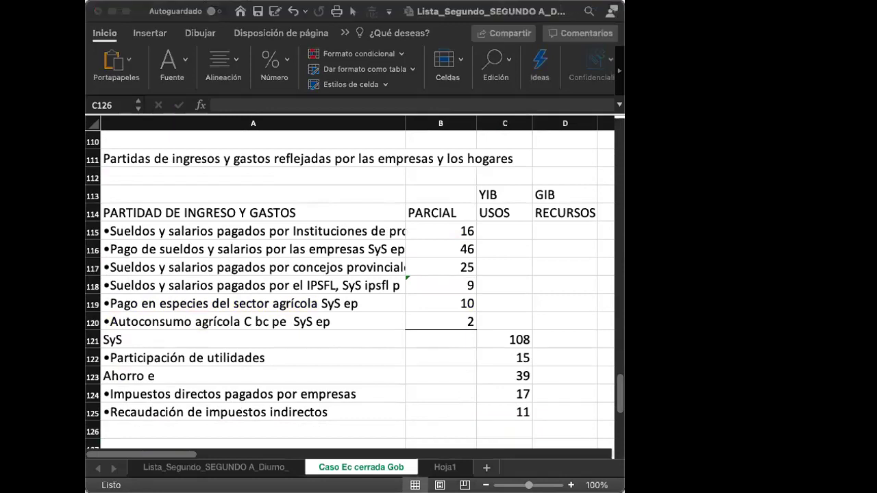
Step: Review the income table's entries, especially the wage and salary items in A115:A120 that make up SyS
scroll(430, 331, "down", 5)
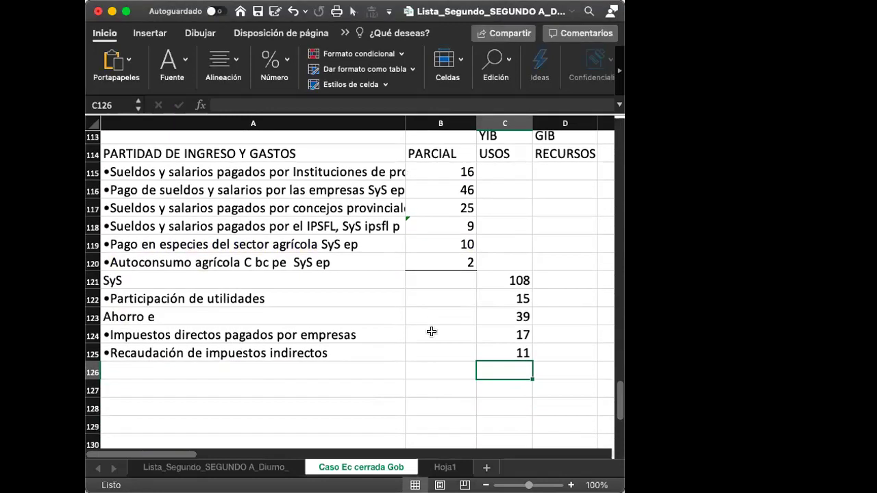
scroll(431, 332, "up", 1)
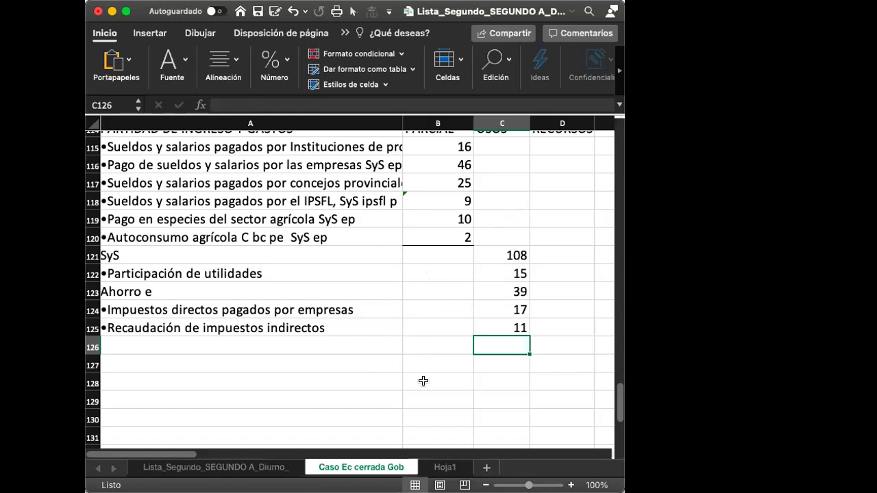
scroll(423, 382, "up", 1)
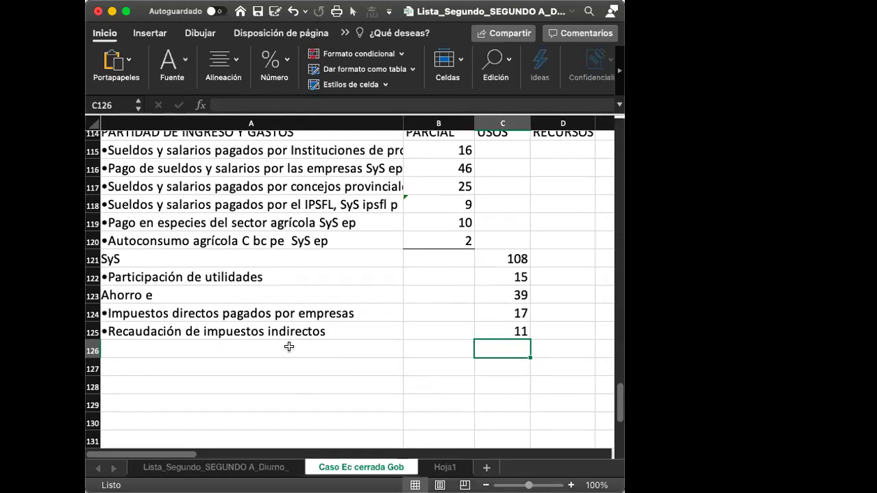
scroll(265, 335, "up", 3)
scroll(265, 332, "up", 1)
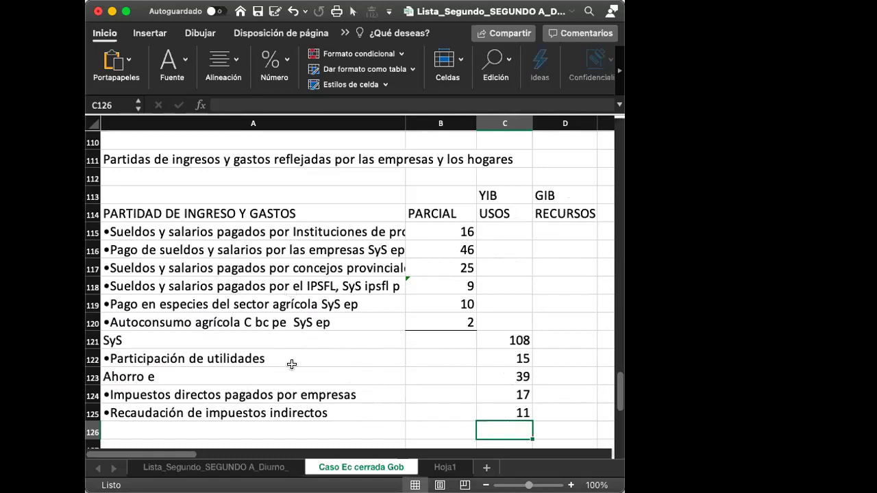
left_click(262, 424)
left_click(288, 413)
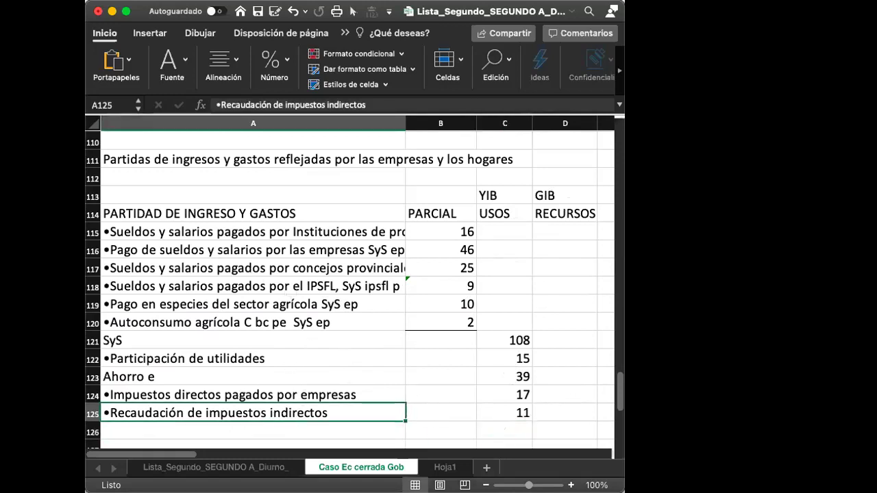
left_click(230, 233)
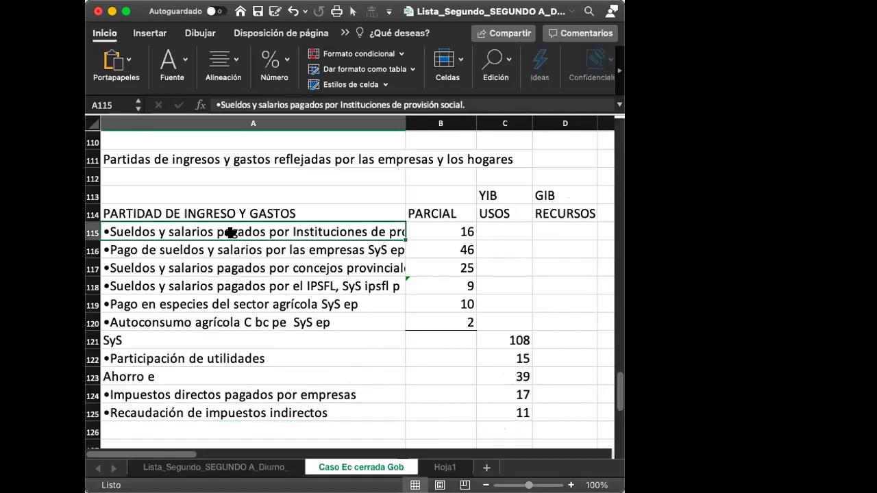
key("Down")
key("shift+Down")
key("shift+Down")
key("shift+Down")
key("shift+Down")
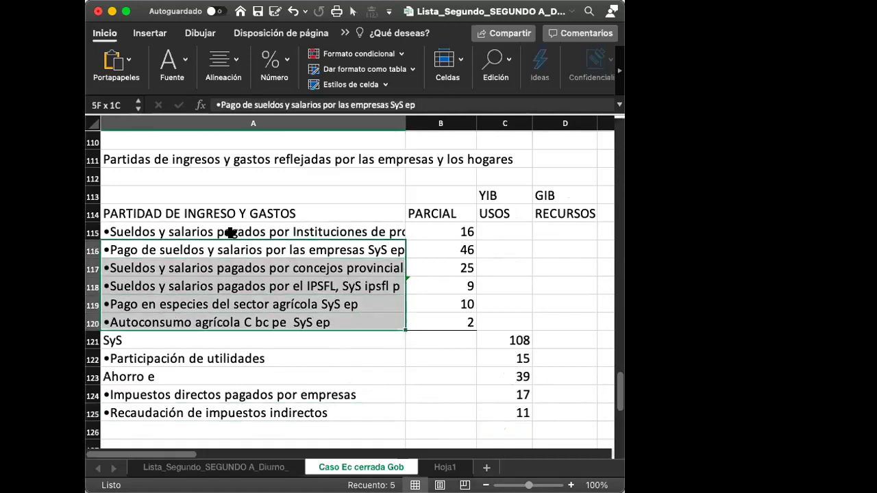
key("Up")
key("Down")
key("Down")
key("Down")
key("Down")
key("Down")
key("Down")
key("Up")
Step: Examine the SyS, profit-sharing, "Ahorro e" and companies' direct tax rows of the income table, from row 121 to row 124
key("Right")
key("Down")
key("Left")
key("Right")
key("Right")
key("Left")
key("Left")
key("Right")
key("Right")
key("Left")
key("Right")
key("Right")
key("Left")
key("Left")
key("Down")
key("Left")
key("Right")
key("Left")
key("Right")
key("Left")
key("Right")
key("Right")
key("Left")
key("Left")
key("Right")
key("Left")
key("Up")
key("Down")
key("Up")
key("Down")
key("Up")
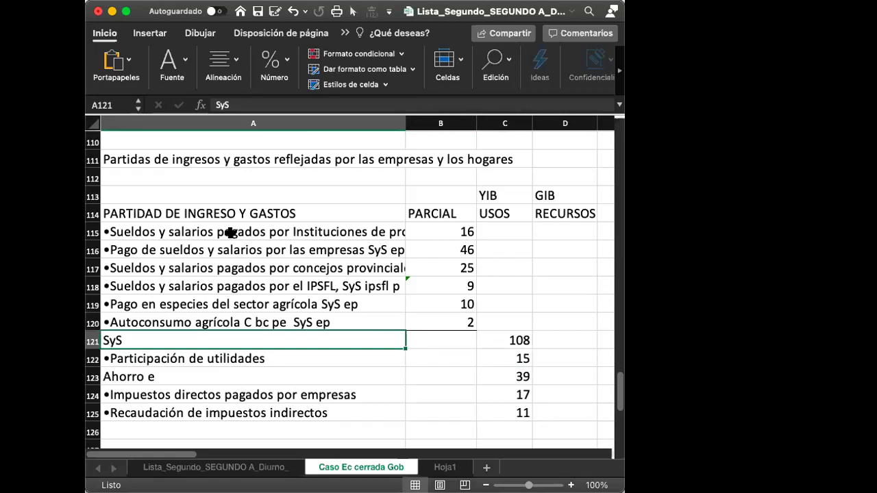
key("Down")
key("Up")
key("Down")
key("Up")
key("Down")
key("Down")
key("Down")
key("Up")
key("Up")
key("Down")
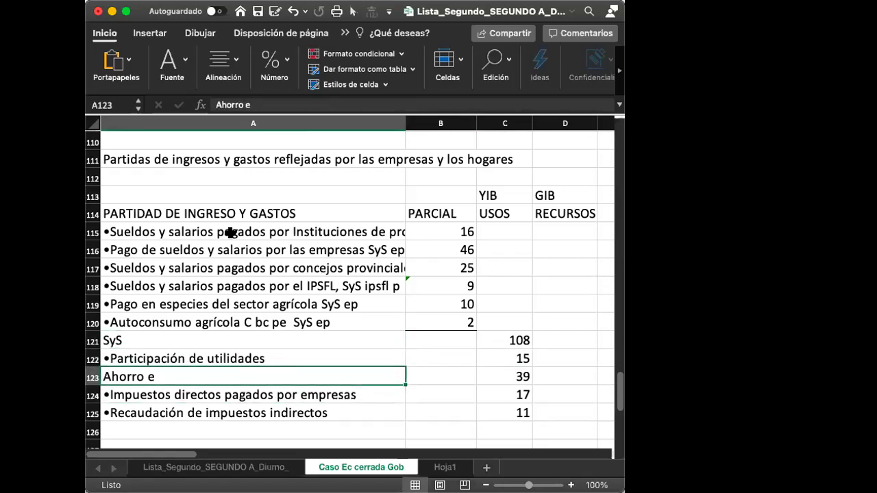
key("Down")
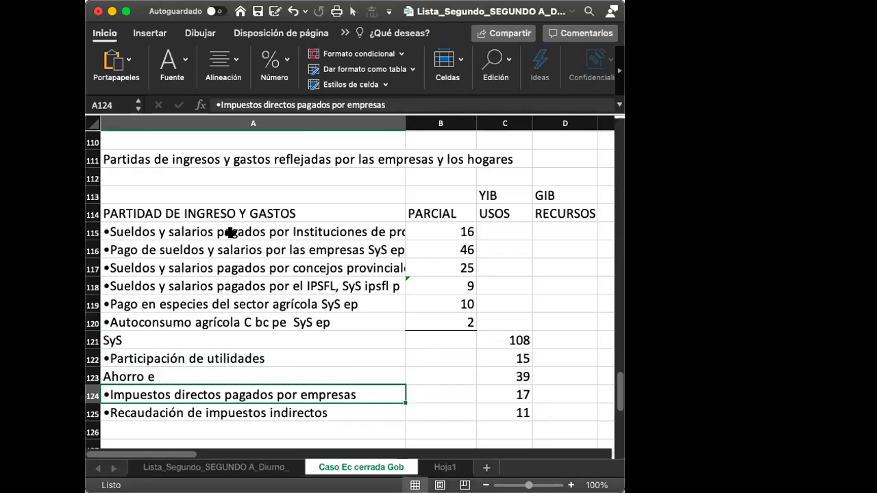
Step: Examine the "Ahorro e", companies' direct tax and indirect tax collection rows of the income table, rows 123 to 125
key("Up")
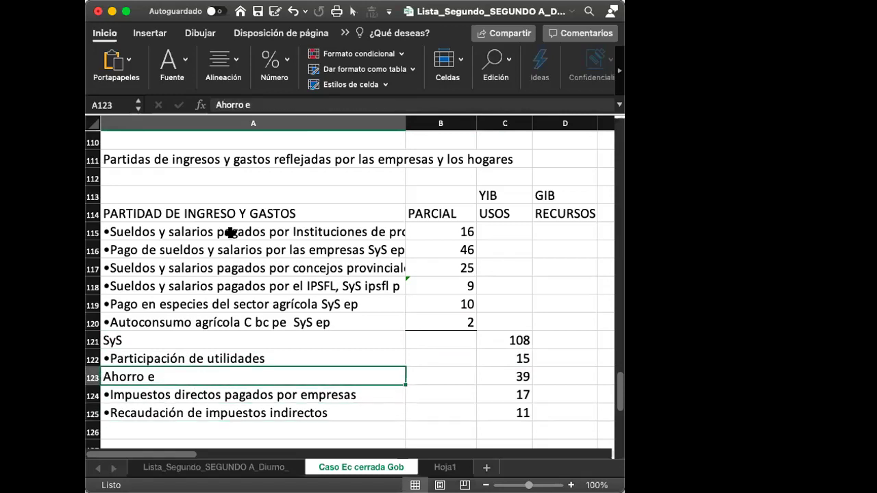
key("Right")
key("Right")
key("Left")
key("Left")
key("Right")
key("Left")
key("Down")
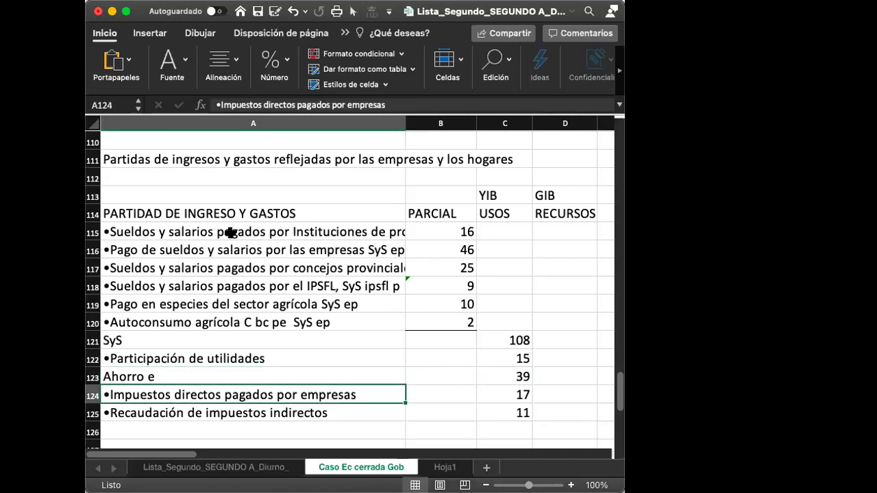
key("Down")
key("Up")
key("Down")
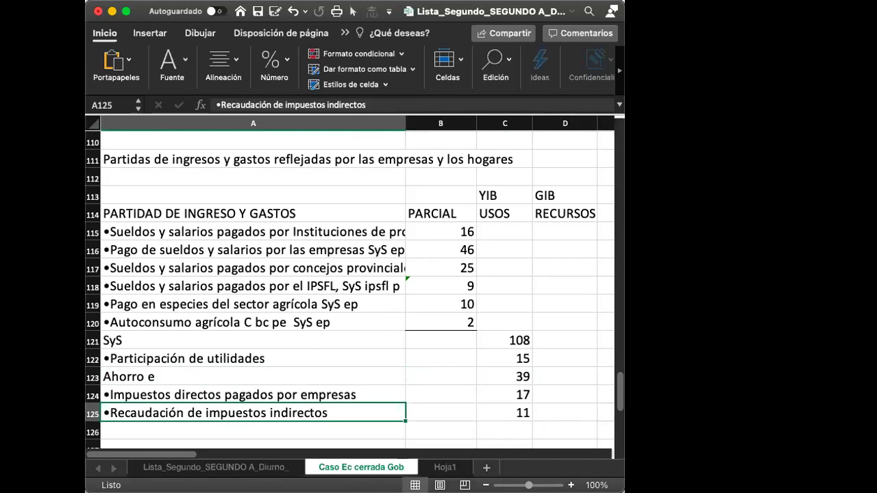
Step: Copy the "Subsidios entregados a la producción" label from A9 in the initial data list into A126
left_click(218, 434)
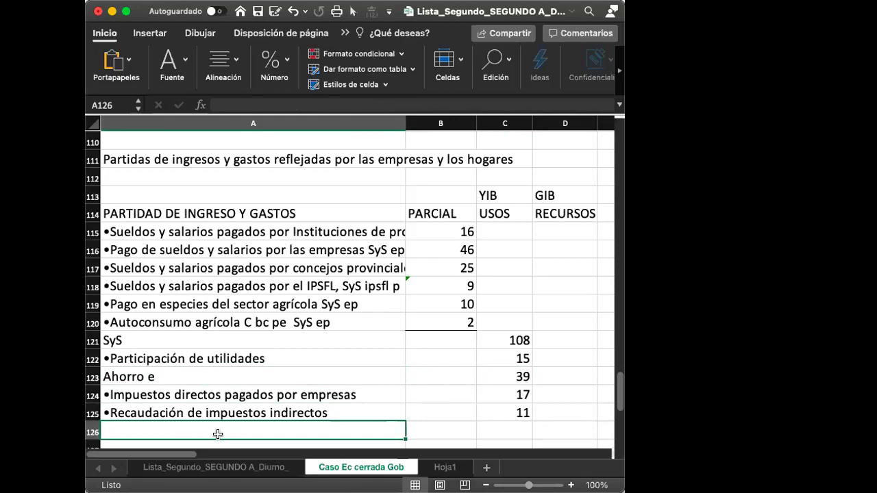
scroll(218, 434, "up", 20)
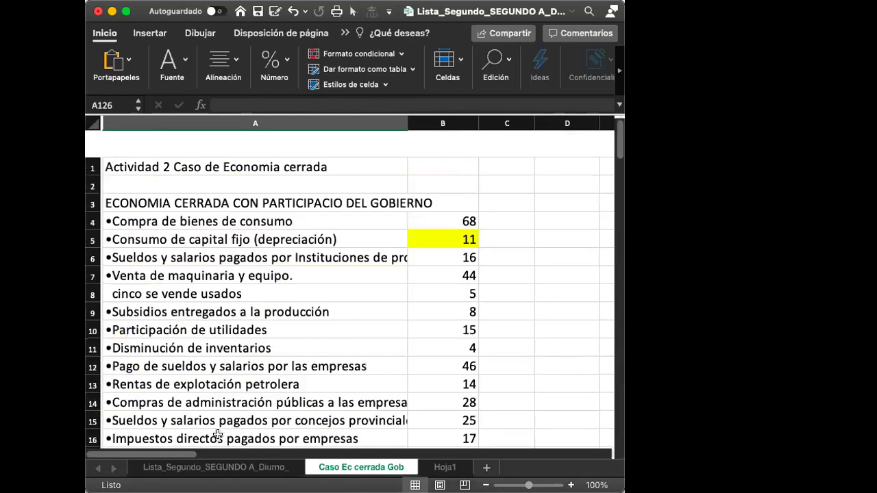
scroll(218, 435, "down", 4)
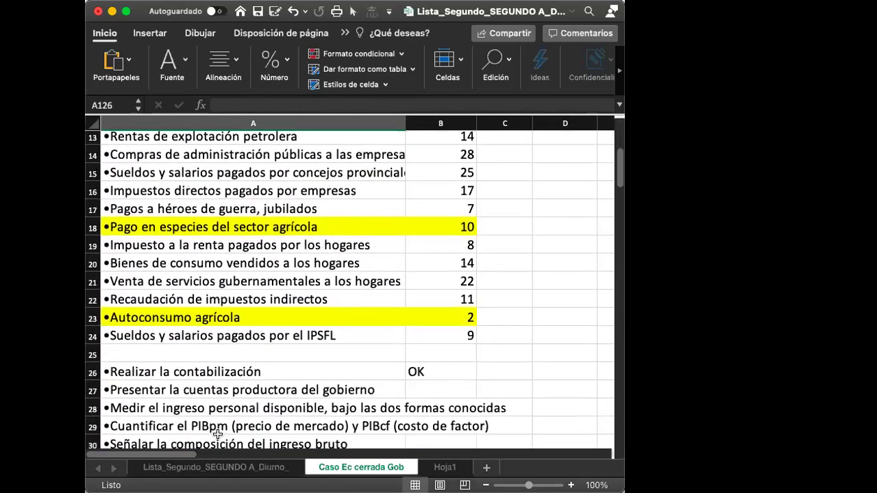
scroll(217, 435, "up", 1)
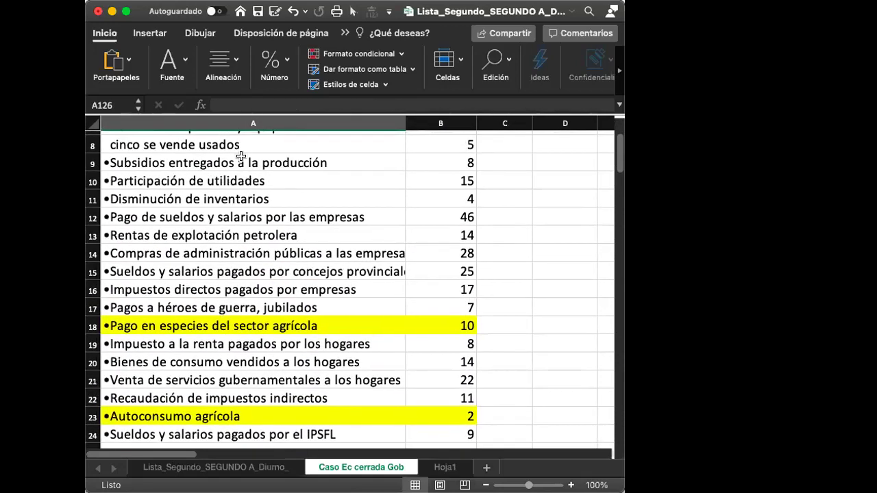
left_click(241, 156)
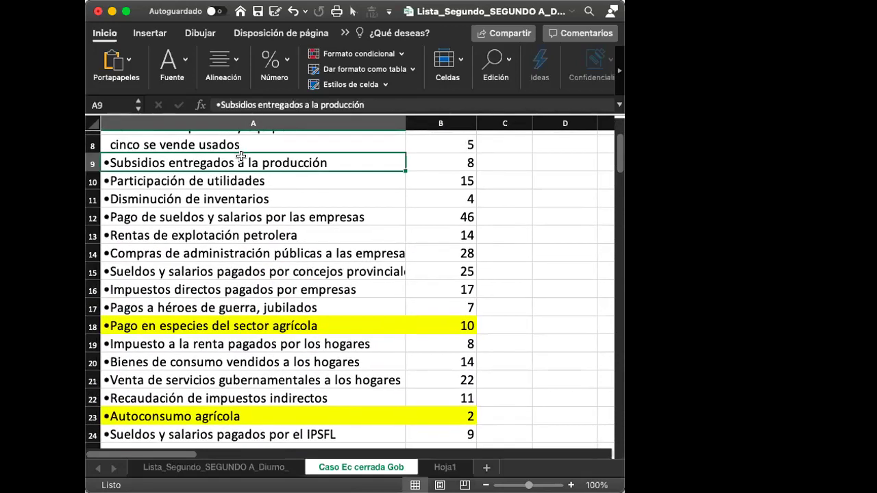
key("super+c")
scroll(226, 281, "down", 10)
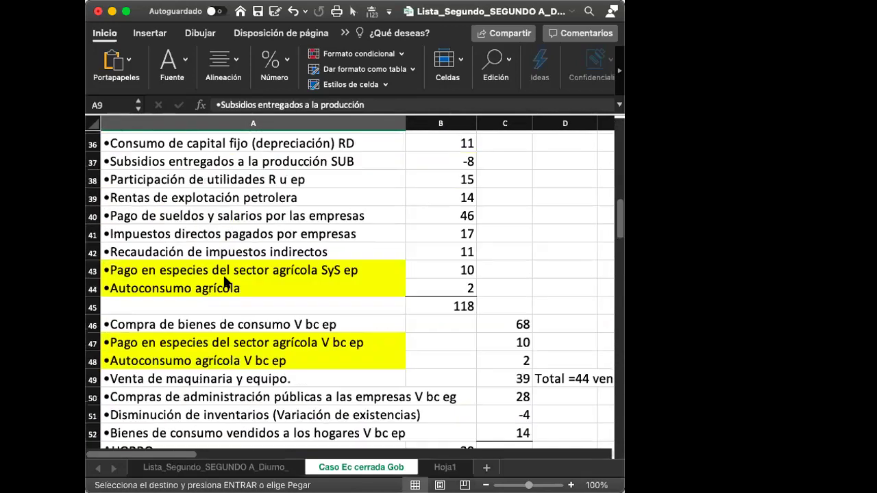
scroll(225, 281, "down", 10)
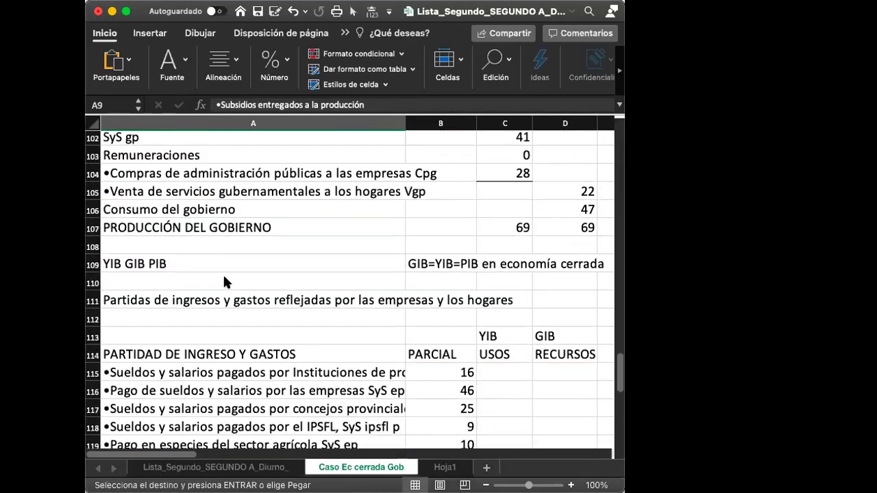
scroll(225, 281, "up", 2)
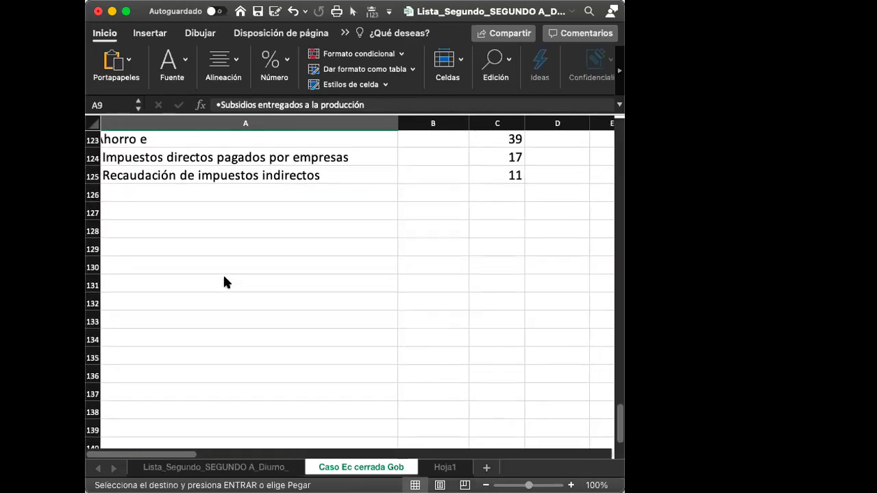
left_click(231, 196)
key("super+v")
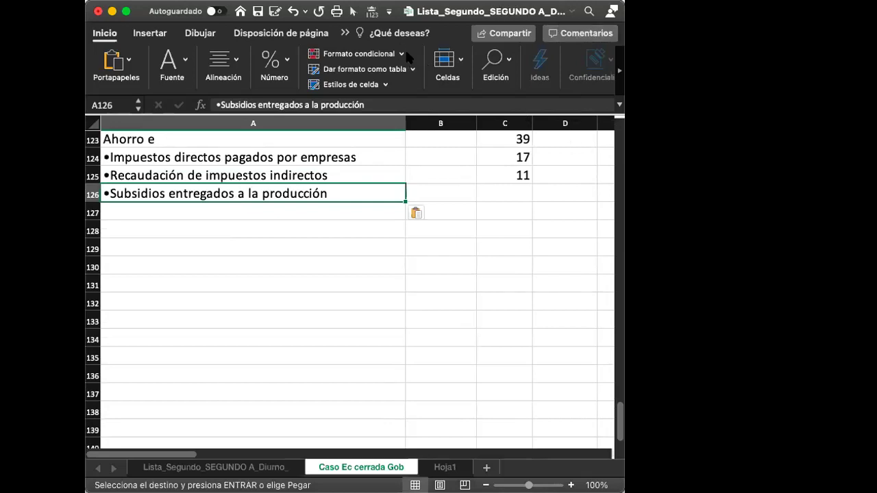
Step: Enter the formula =B9 in C126, linking the production subsidies to their amount in the initial data list
left_click(505, 192)
type("=")
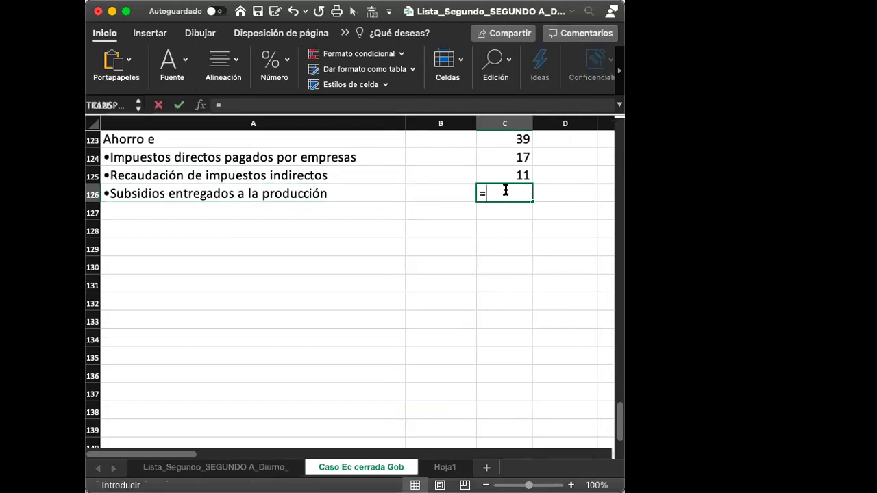
scroll(548, 273, "up", 20)
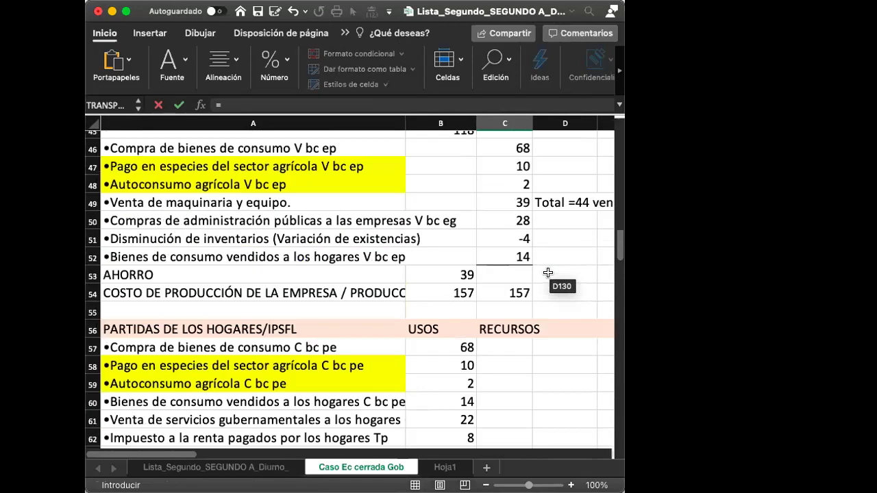
scroll(548, 273, "up", 15)
scroll(548, 273, "down", 2)
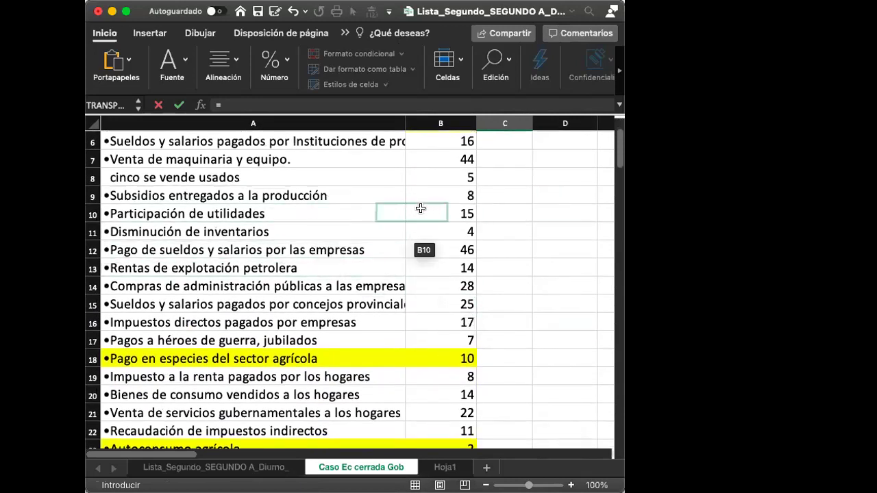
left_click(450, 196)
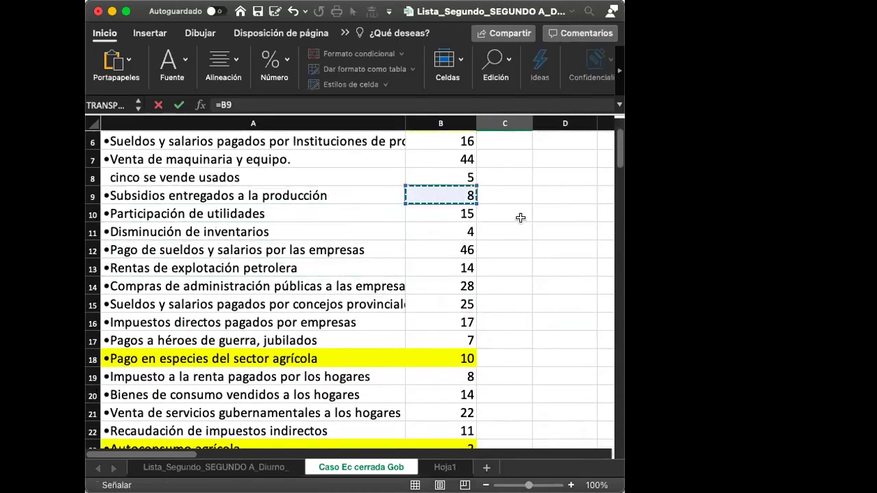
key("Return")
Step: Change the production subsidies formula in C126 to =-B9 so the amount is subtracted
left_click(524, 411)
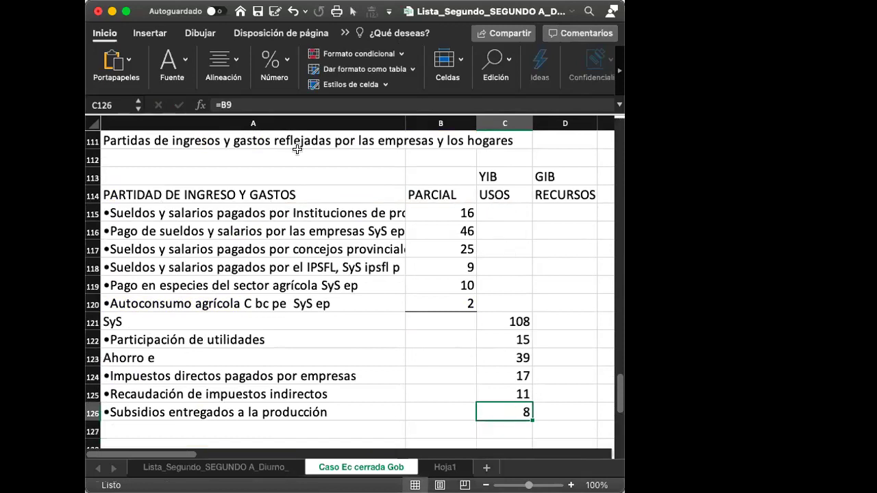
left_click(218, 104)
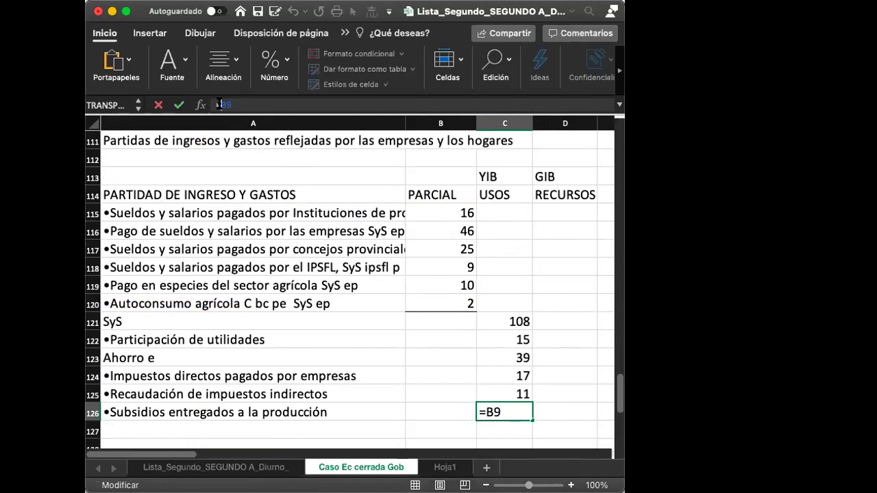
type("-")
key("Return")
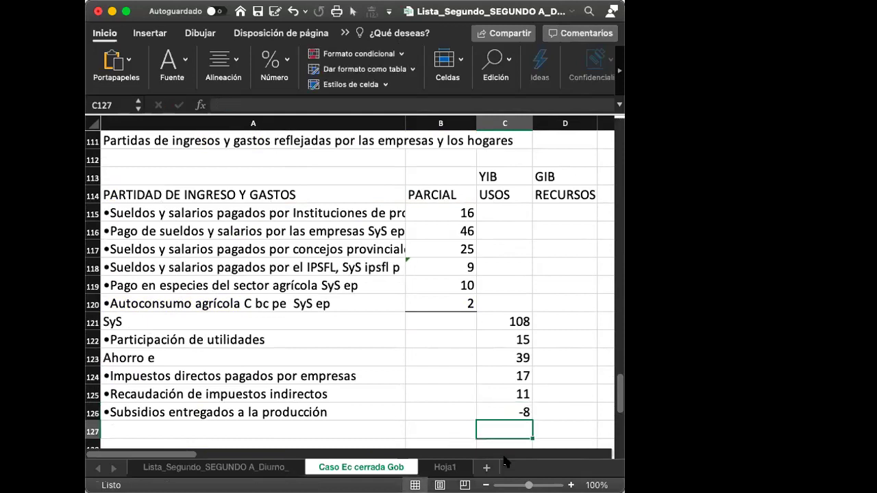
left_click(511, 411)
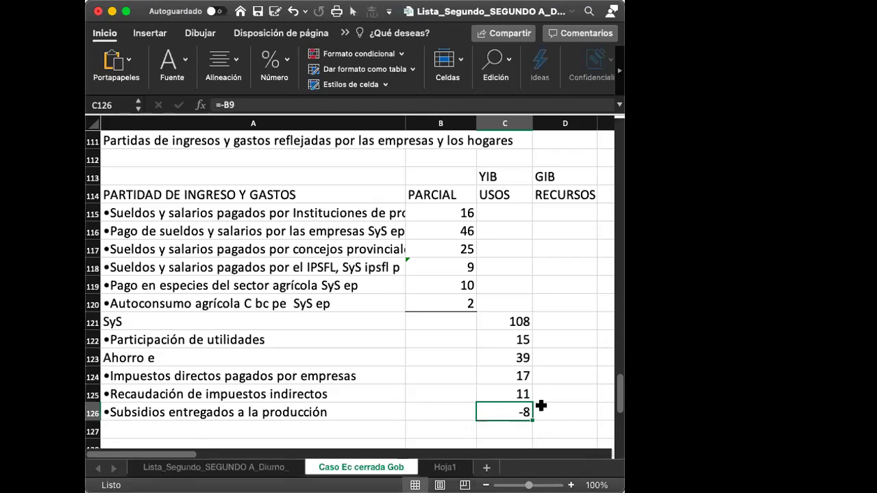
Step: Copy the "Consumo de capital fijo (depreciación)" label from A5 in the initial data list into A127
left_click(210, 426)
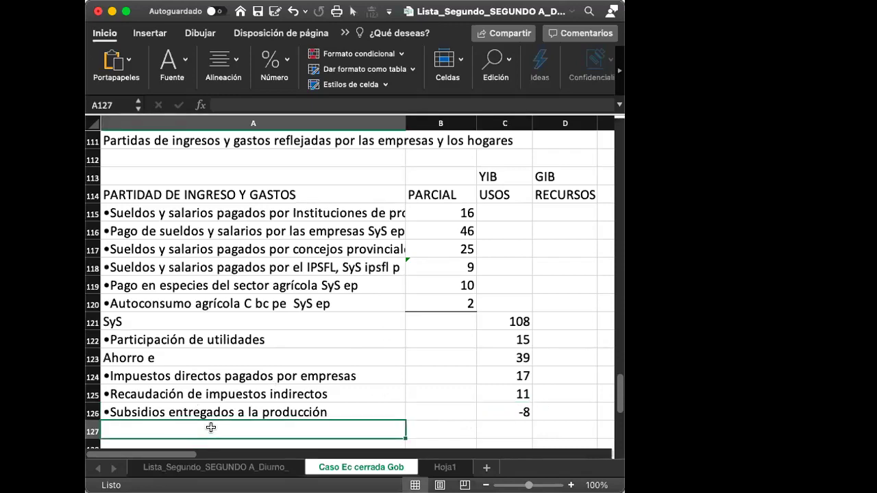
scroll(210, 428, "up", 20)
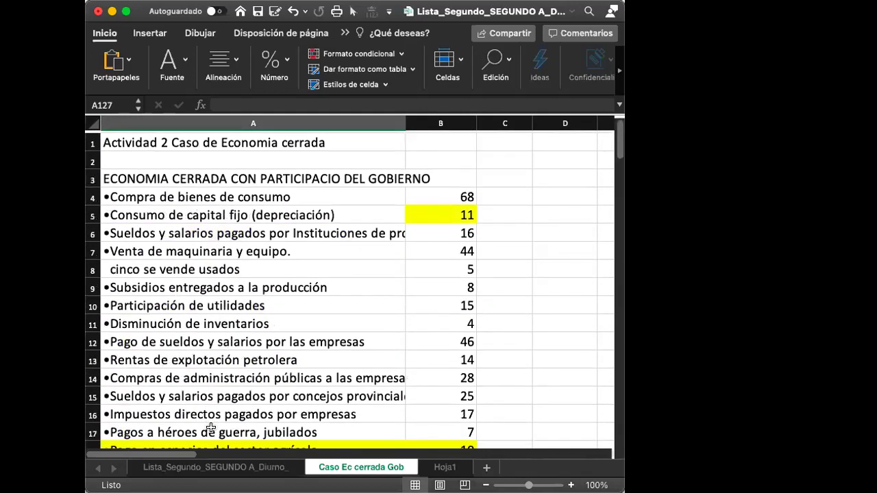
left_click(233, 206)
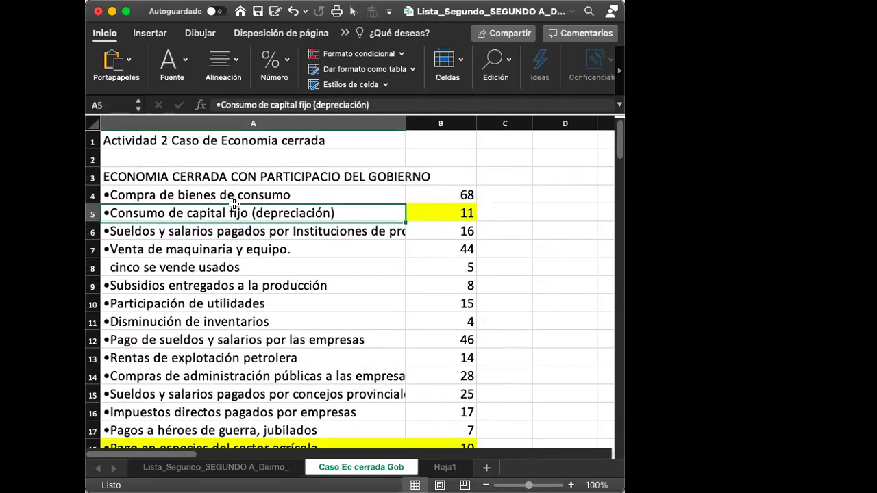
key("super+c")
scroll(233, 205, "down", 20)
scroll(233, 204, "down", 15)
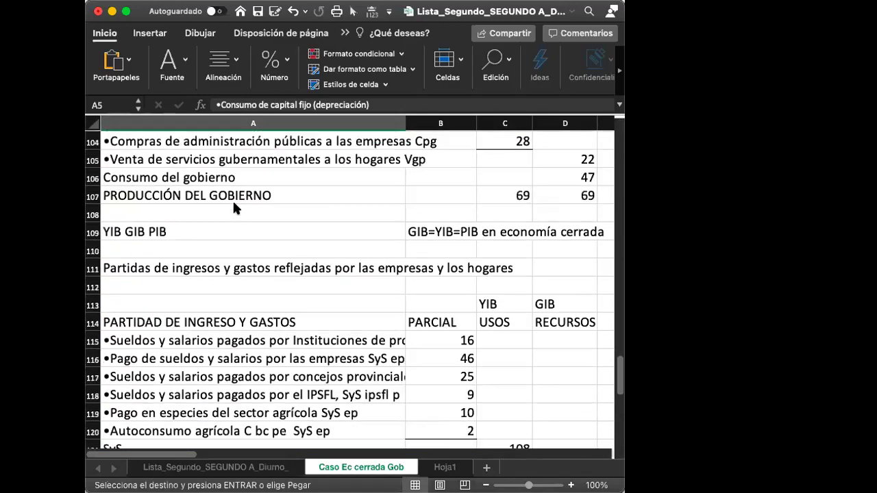
scroll(232, 204, "down", 5)
left_click(165, 292)
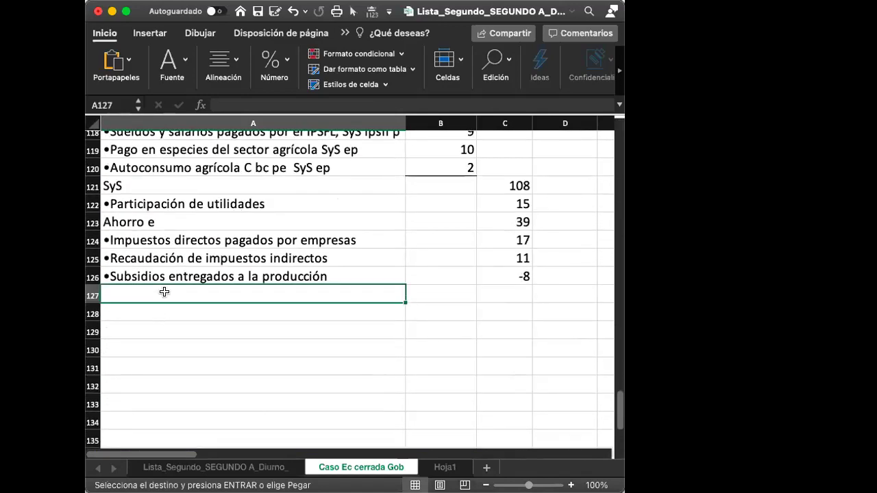
key("super+v")
Step: Enter the formula =B5 in C127, linking the fixed capital consumption to its amount in the initial data list
key("Right")
key("Right")
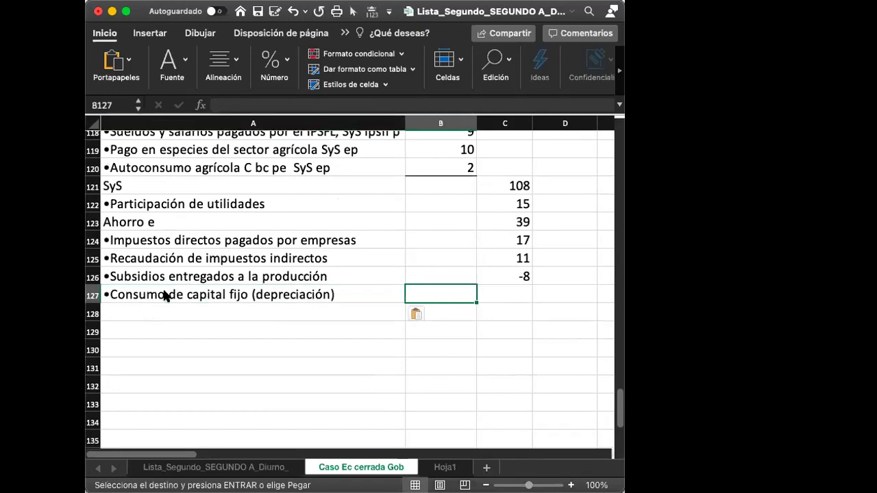
type("=")
scroll(164, 295, "up", 2)
scroll(162, 287, "up", 20)
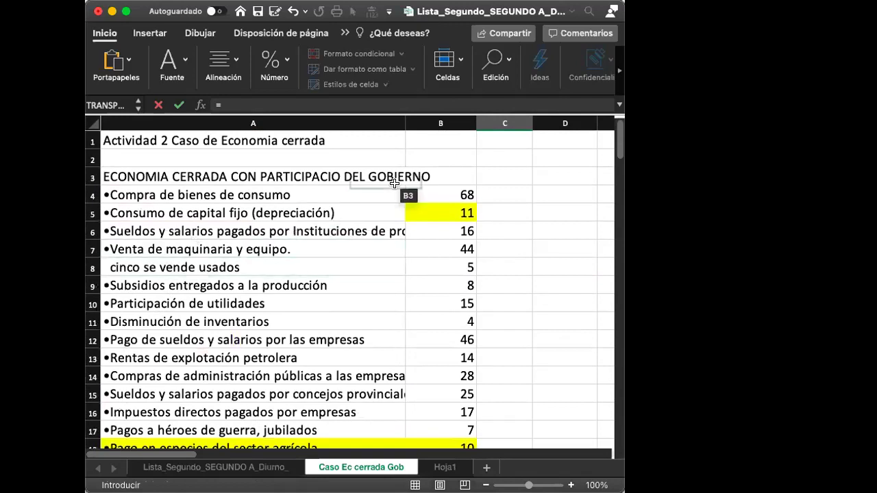
left_click(432, 209)
key("Return")
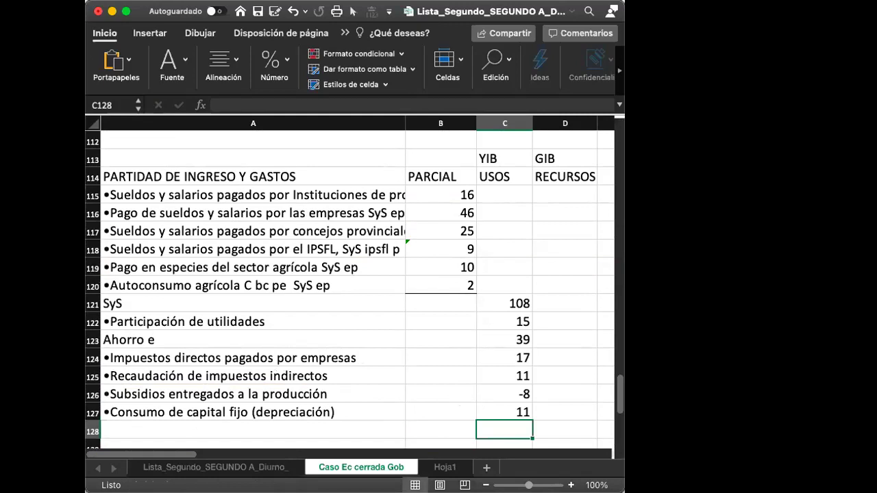
Step: Check the initial data list and the companies' accounts for further income items, ending on "Rentas de explotación petrolera" in A39
left_click(421, 357)
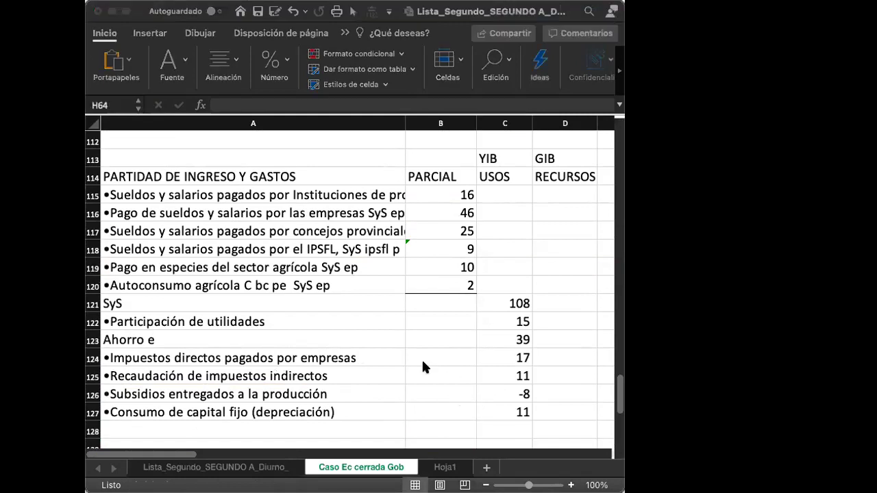
right_click(422, 357)
left_click(410, 359)
left_click(335, 370)
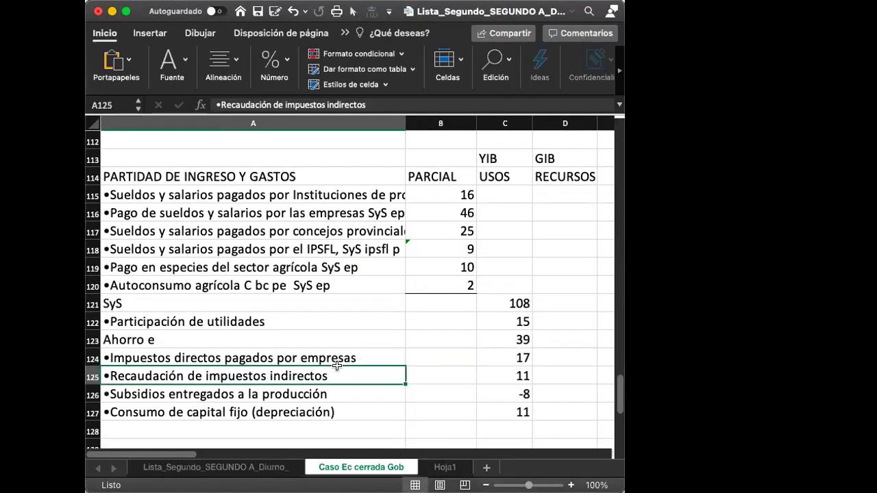
scroll(337, 366, "up", 3)
scroll(337, 367, "up", 15)
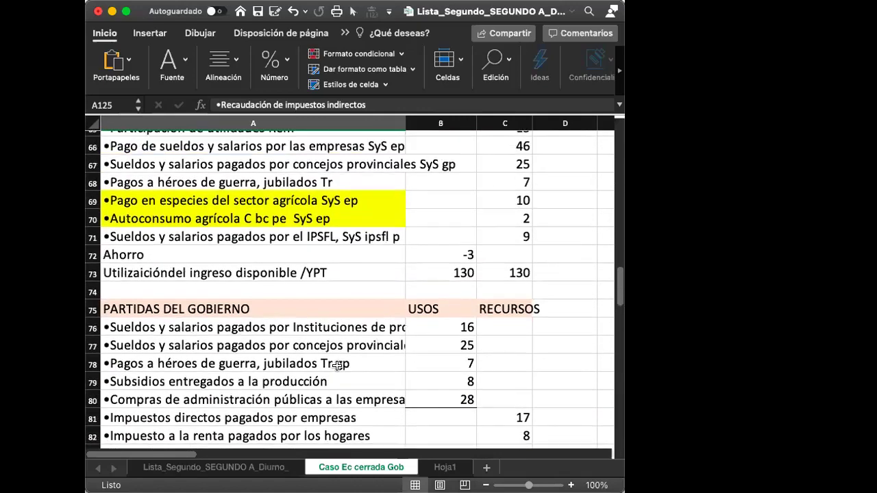
scroll(336, 367, "up", 18)
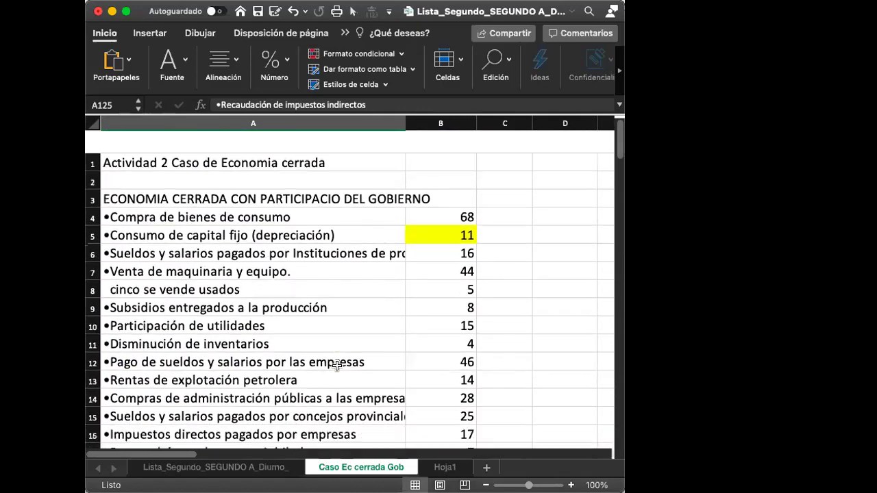
scroll(337, 366, "down", 3)
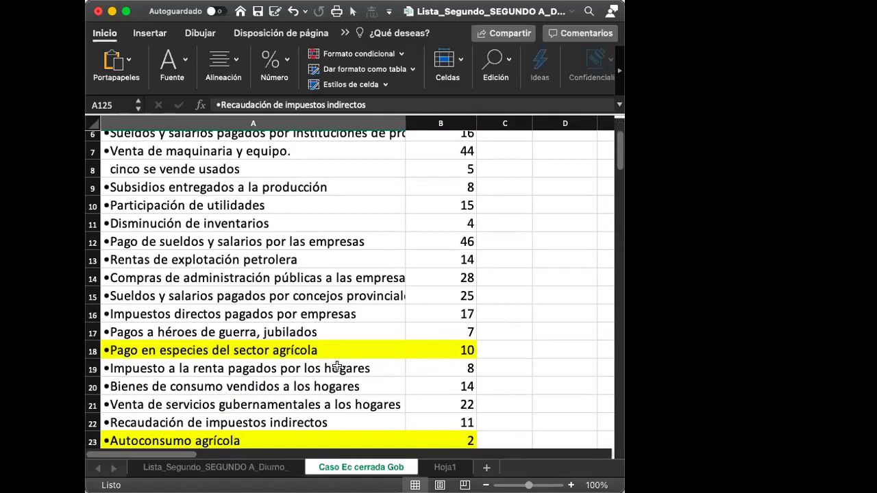
scroll(337, 366, "down", 8)
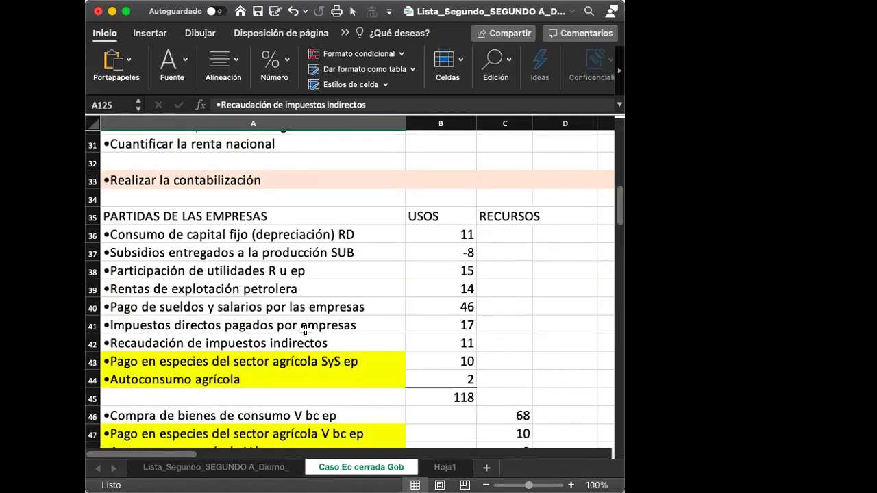
left_click(294, 289)
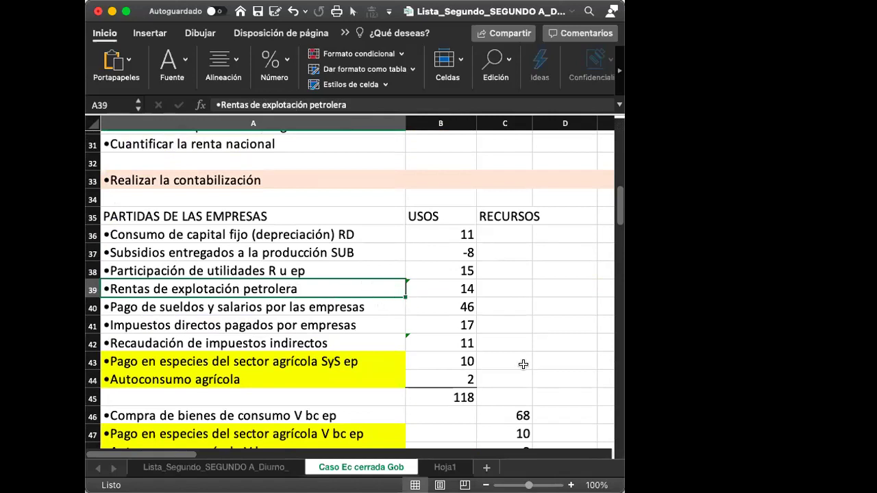
Step: Copy the "Rentas de explotación petrolera" label from A39 in the companies' accounts into A128
key("super+c")
scroll(533, 360, "down", 15)
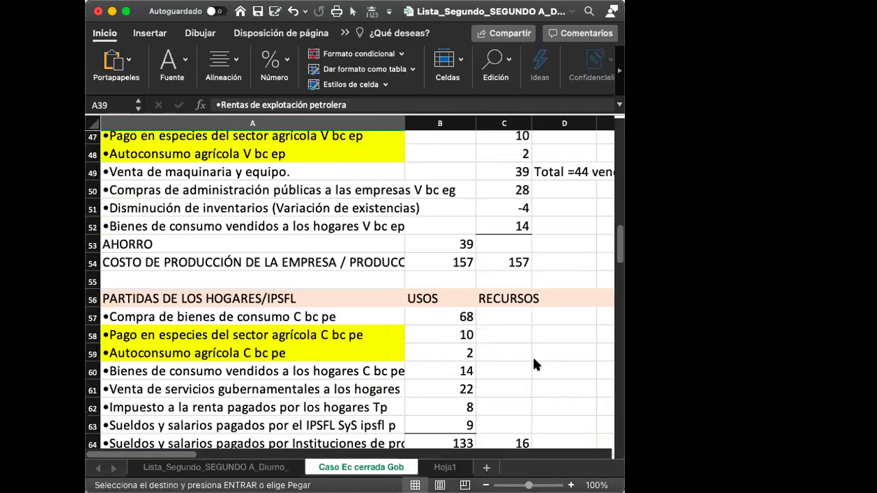
scroll(534, 363, "up", 3)
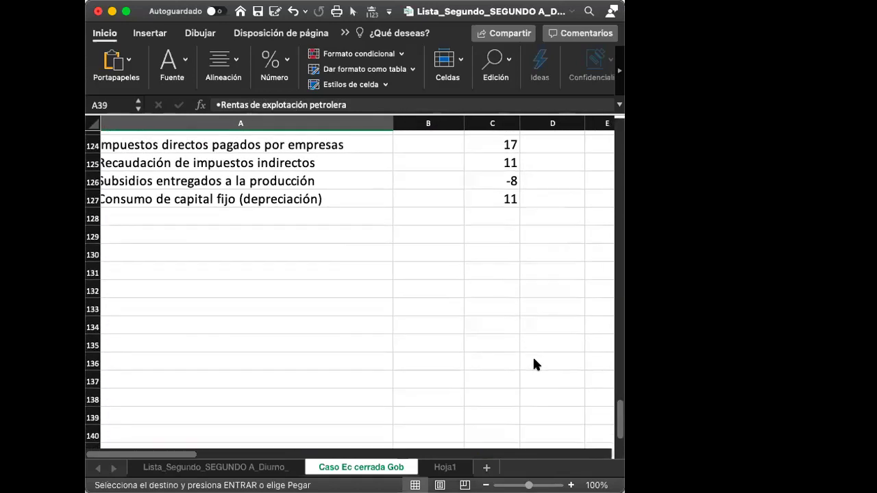
left_click(299, 224)
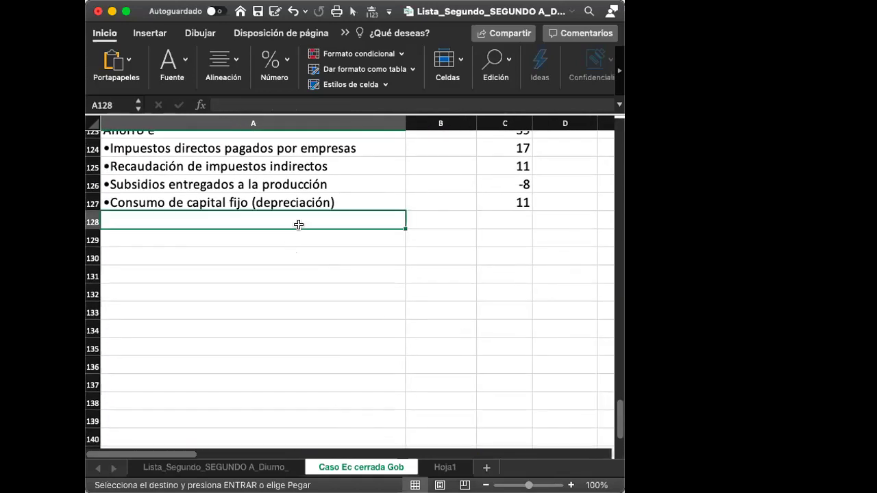
key("super+v")
Step: Enter the formula =B13 in C128, linking the oil exploitation rents to their amount in the initial data list
left_click(515, 220)
type("=")
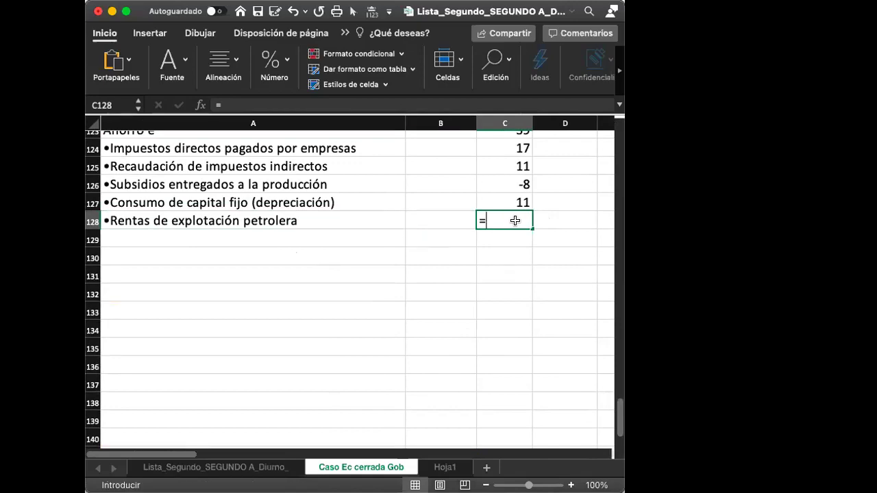
scroll(372, 233, "up", 20)
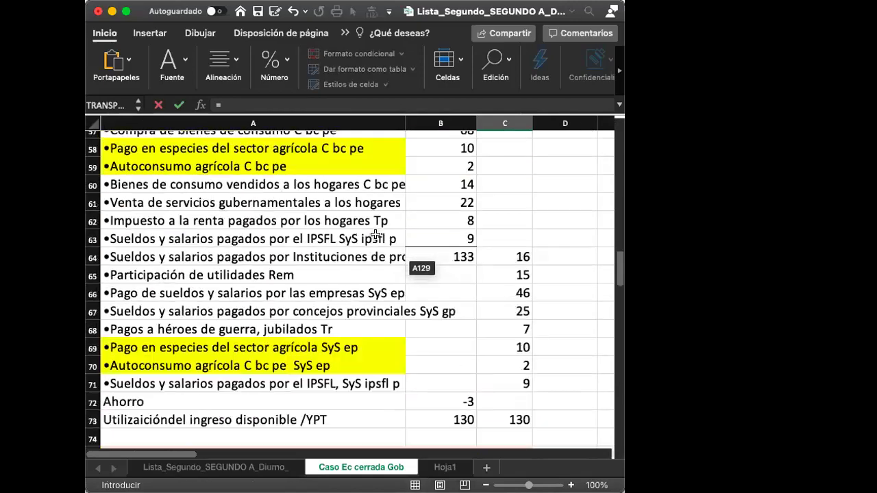
scroll(375, 234, "up", 10)
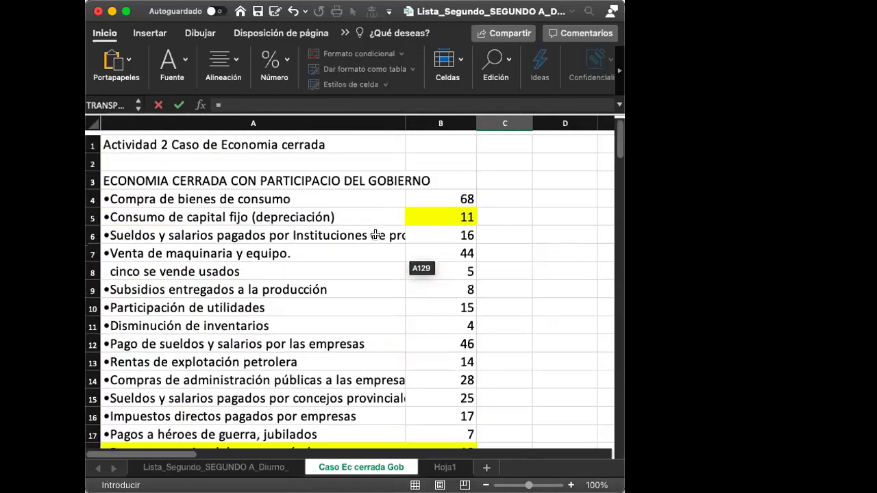
scroll(376, 235, "down", 1)
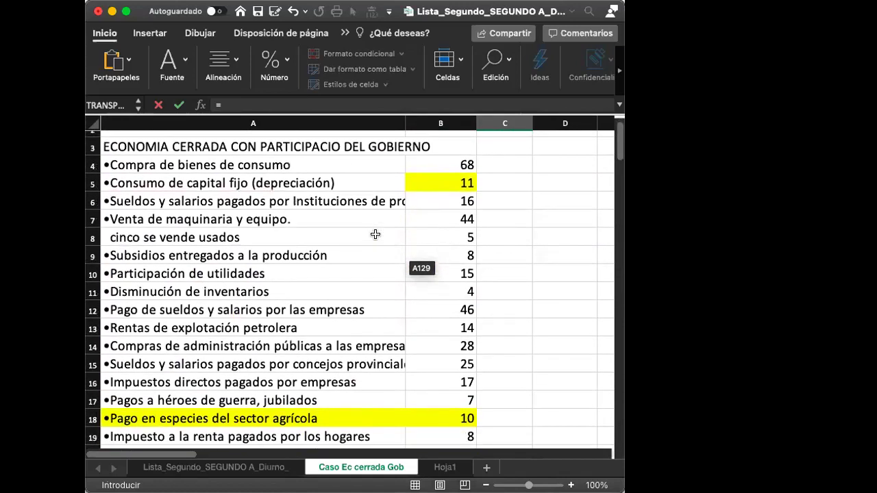
left_click(462, 327)
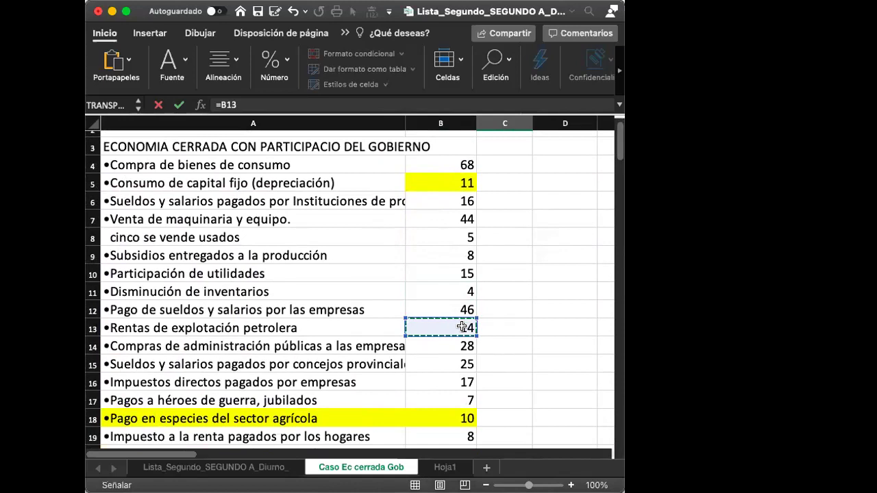
key("Return")
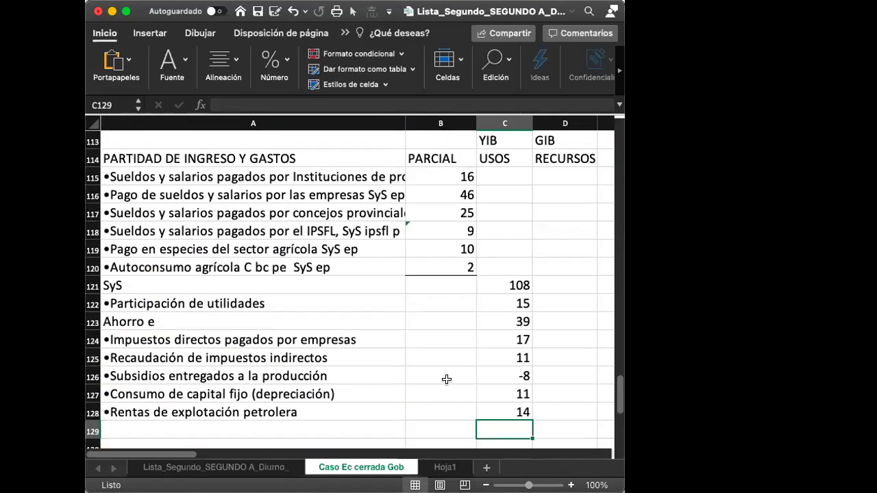
Step: Select the income amounts in C121:C128 to check their sum
scroll(513, 296, "down", 3)
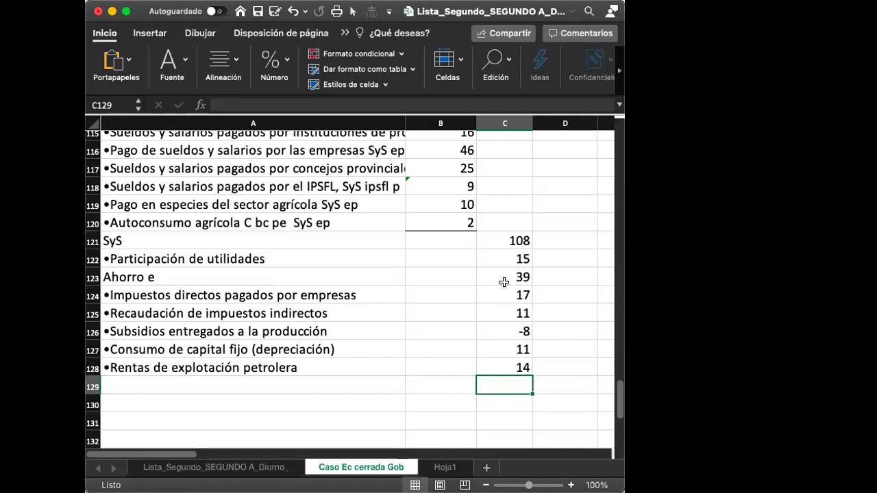
scroll(505, 282, "up", 1)
left_click(519, 256)
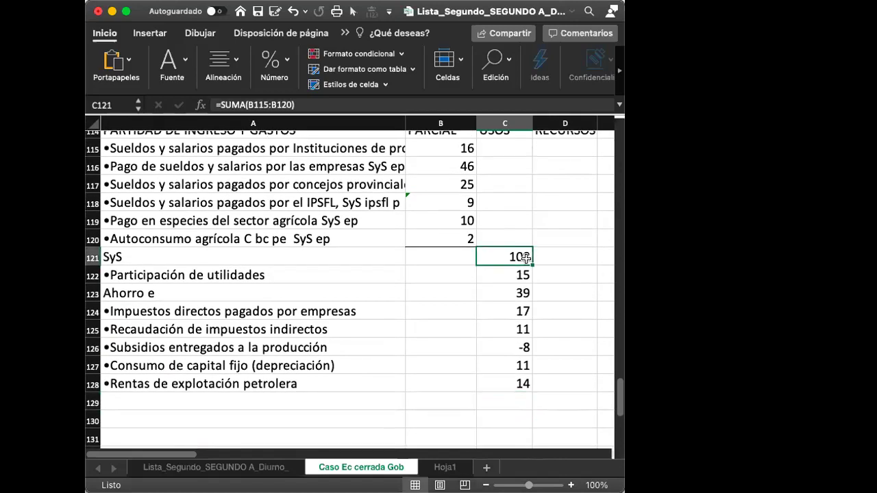
key("shift+Down")
key("shift+Down")
key("shift+Down")
key("shift+Down")
key("shift+Down")
key("shift+Down")
key("shift+Down")
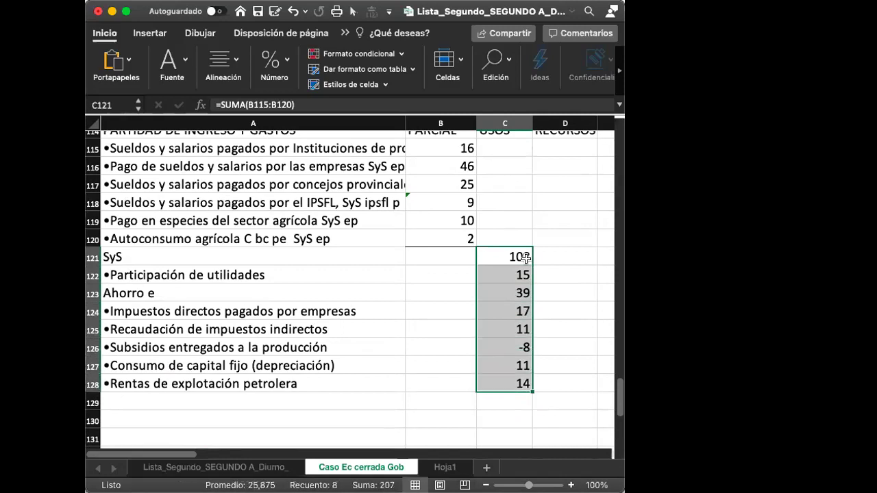
Step: Add a bottom border to C128 to close off the list of YIB income amounts
scroll(456, 327, "down", 4)
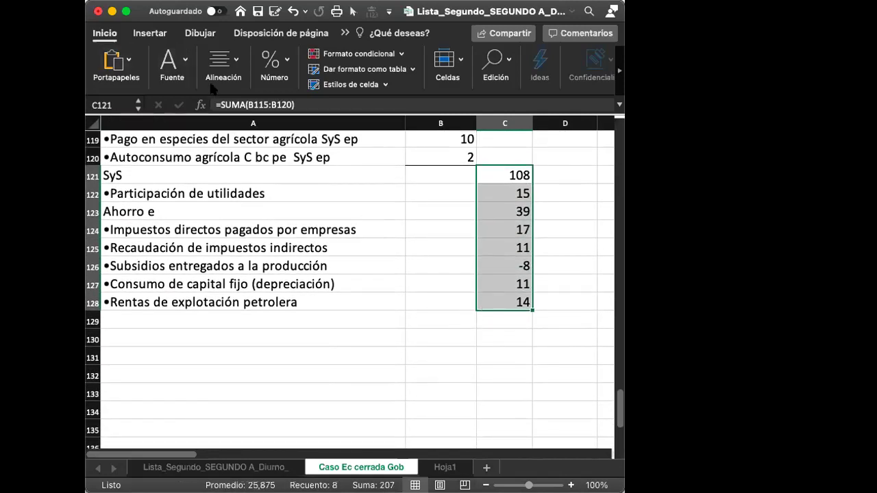
left_click(499, 298)
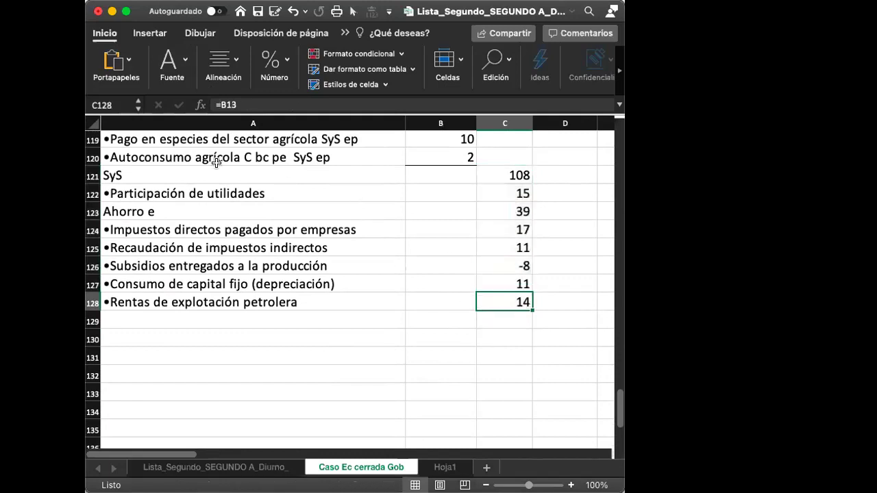
left_click(185, 65)
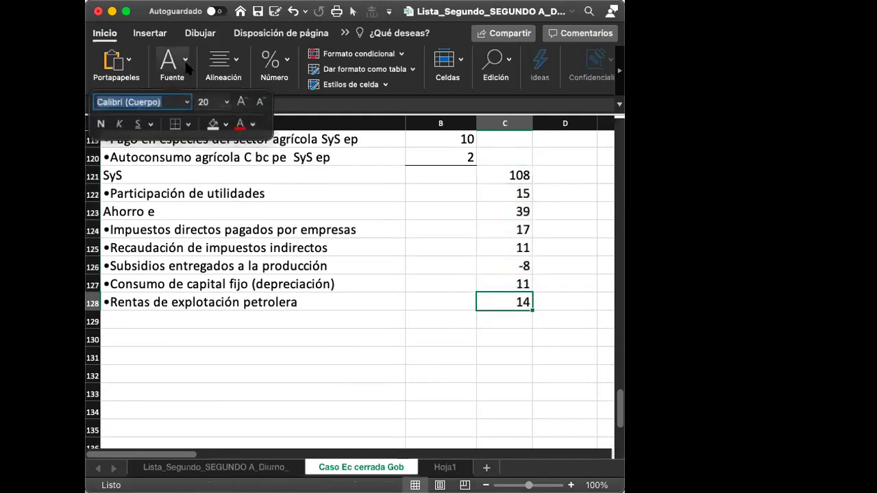
left_click(177, 123)
left_click(495, 339)
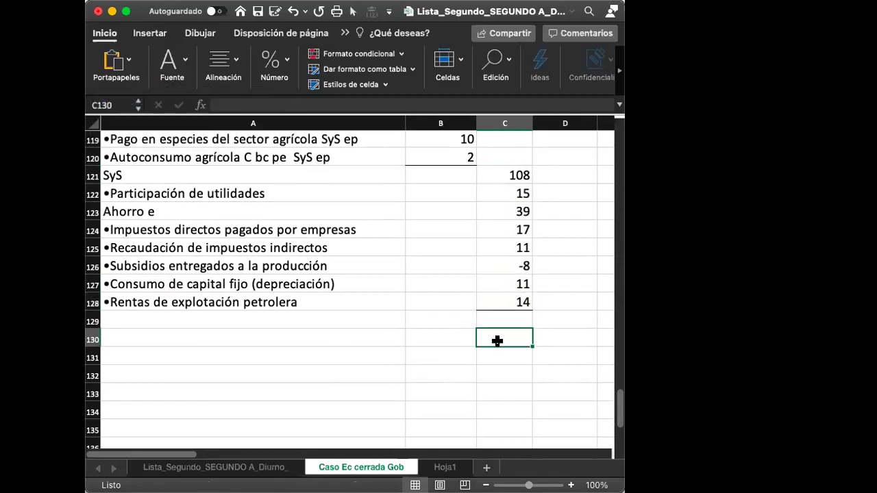
Step: Review the income and expenditure table from its YIB and GIB headings in row 113 down to the oil rents in row 128
scroll(533, 322, "down", 1)
scroll(534, 323, "up", 5)
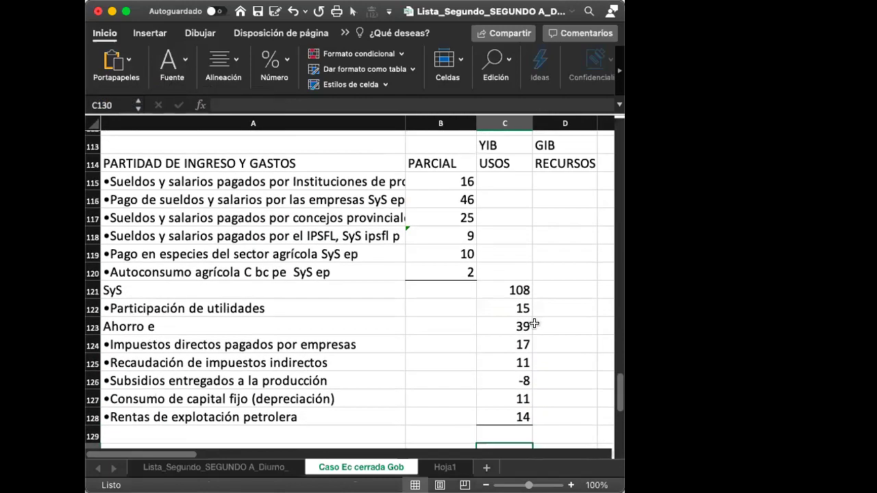
scroll(534, 323, "down", 5)
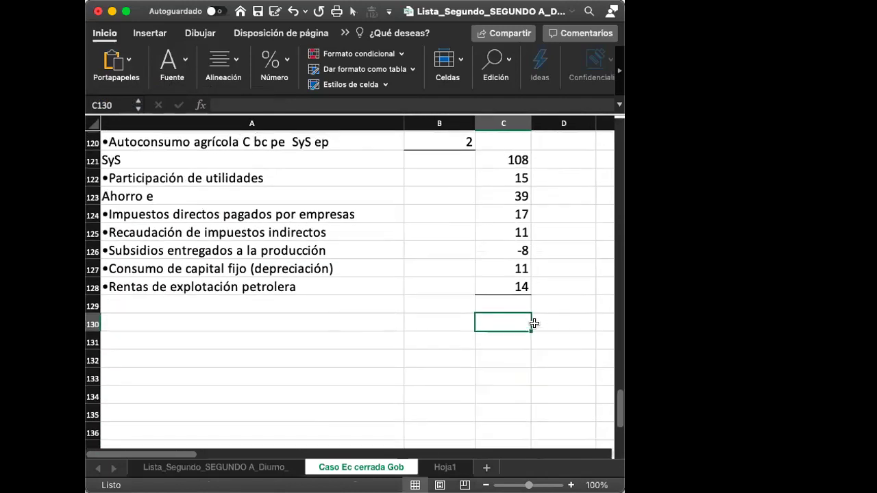
scroll(534, 323, "up", 5)
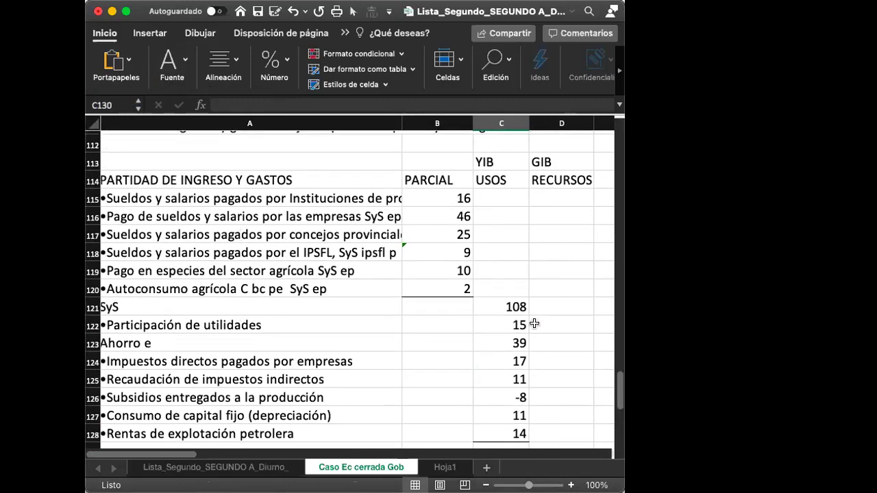
scroll(533, 322, "down", 1)
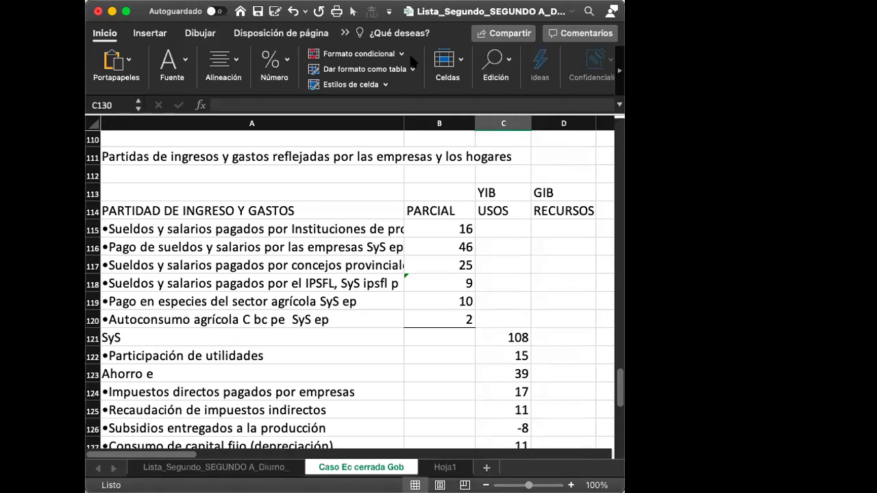
scroll(530, 345, "down", 5)
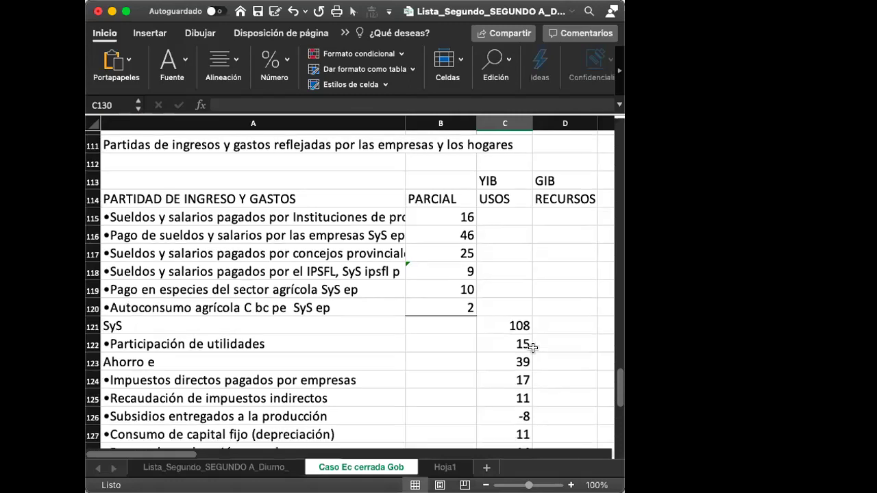
scroll(533, 341, "down", 1)
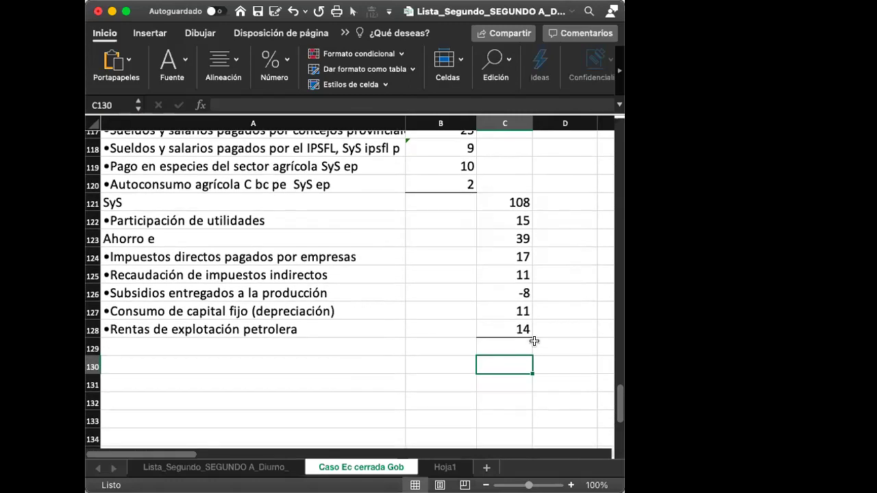
left_click(502, 201)
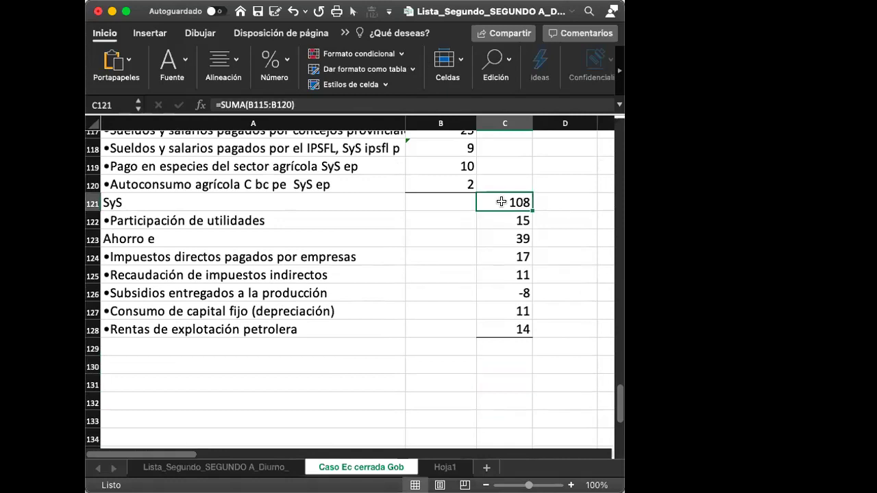
key("Down")
key("Down")
key("Up")
key("Up")
key("Up")
key("Up")
key("Up")
key("Up")
key("Up")
key("Up")
key("Up")
key("Up")
key("Up")
key("Up")
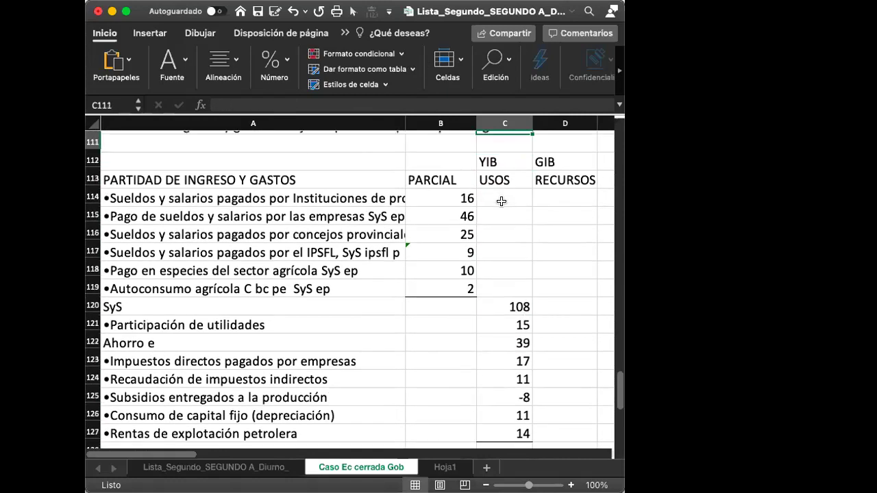
key("Down")
key("Down")
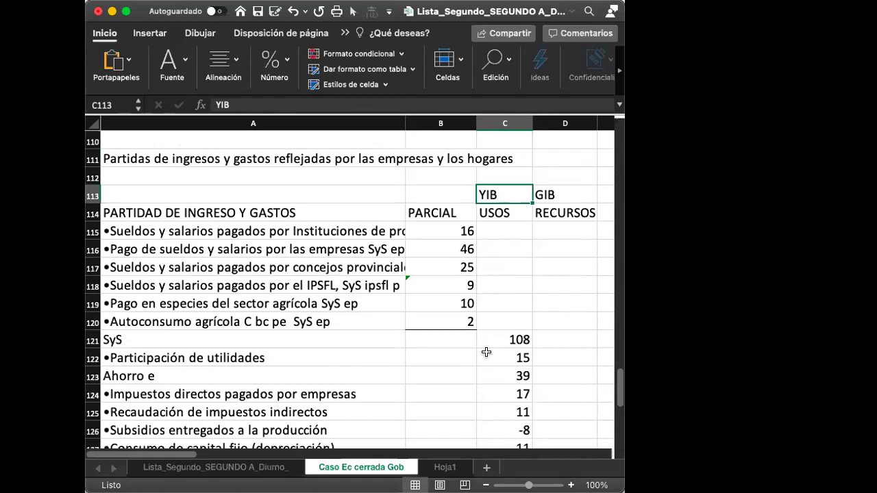
Step: Recheck the YIB sum over the column C amounts from SyS to Rentas de explotación petrolera
left_click(504, 331)
key("shift+super+Down")
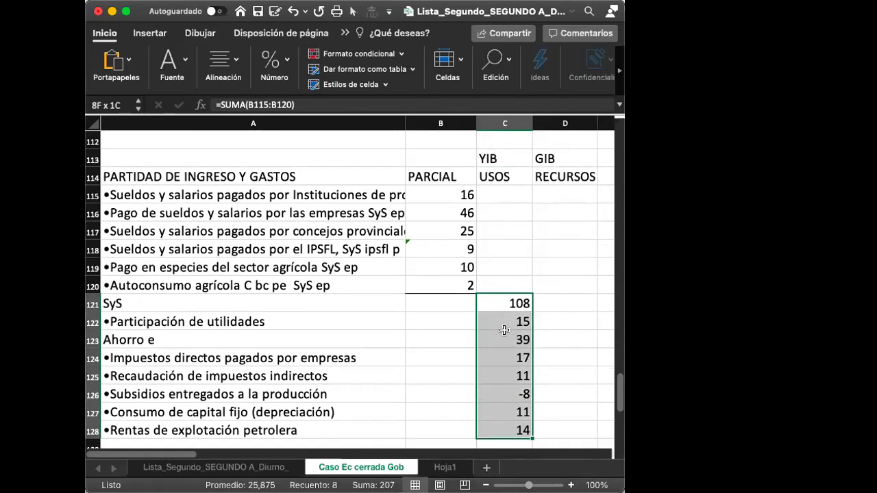
scroll(504, 330, "down", 2)
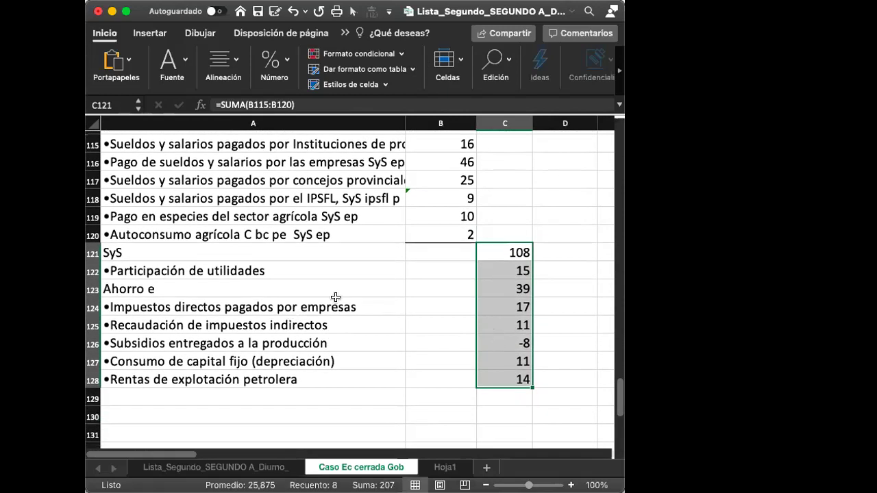
Step: Go through the income items one by one from SyS in A121 to the production subsidies in A126, and recheck the table headings
left_click(142, 253)
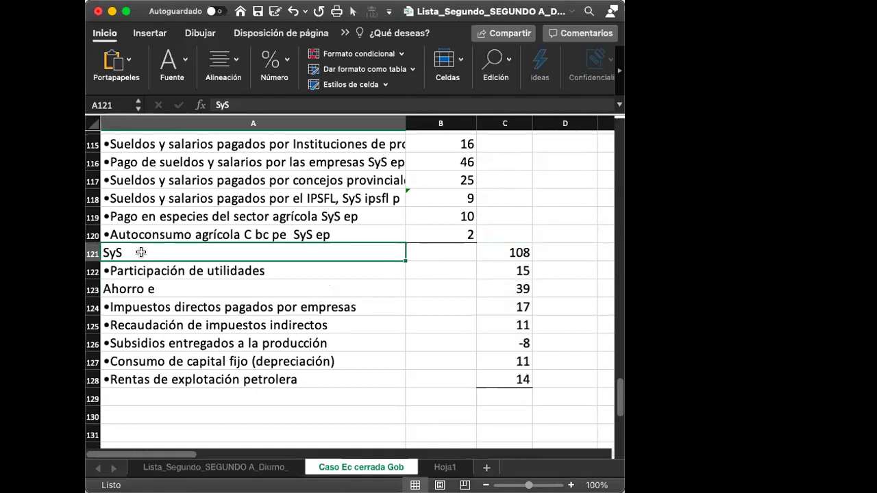
left_click(214, 271)
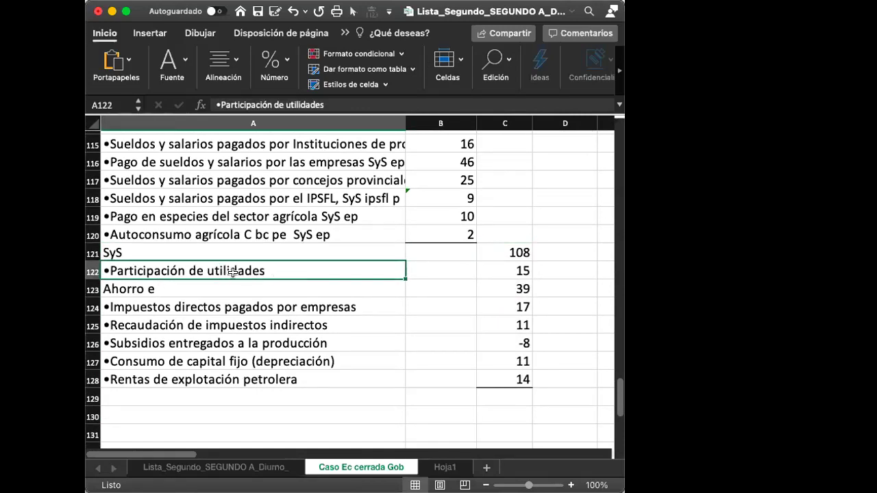
left_click(185, 289)
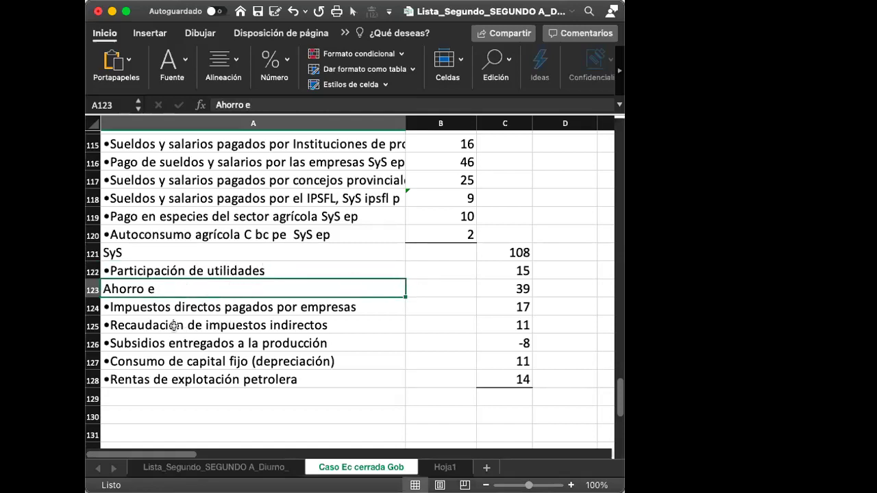
left_click(230, 312)
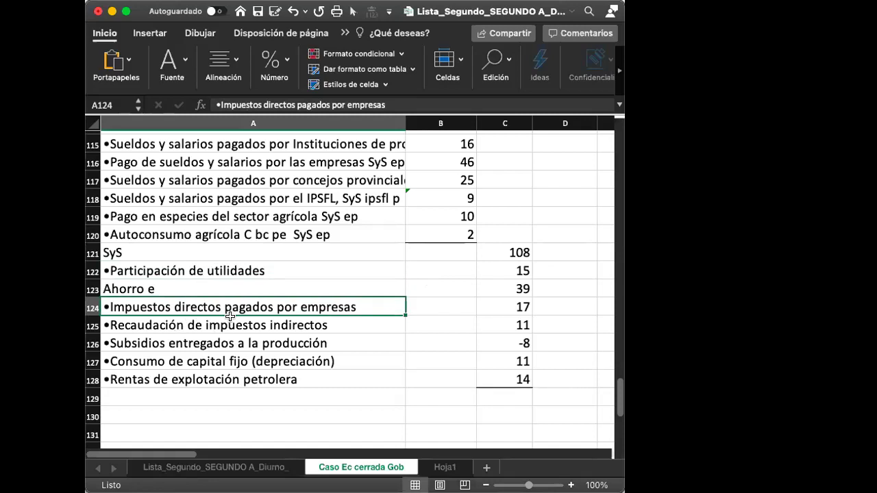
left_click(272, 317)
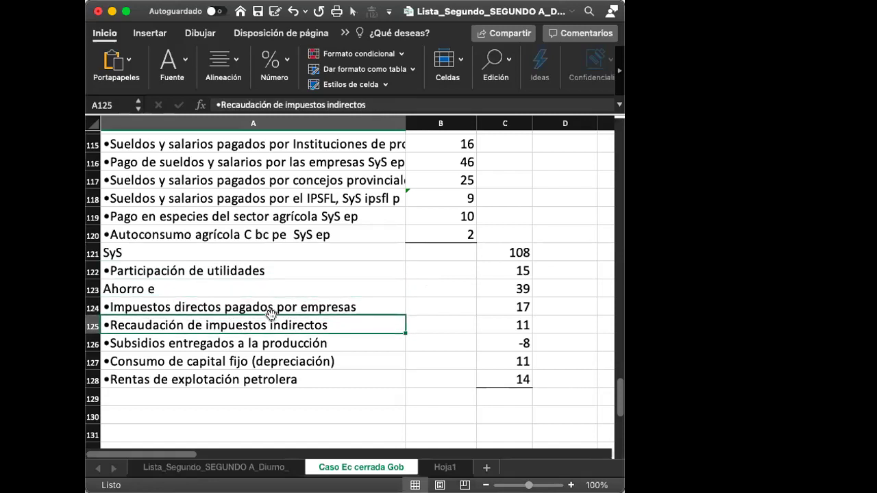
key("Down")
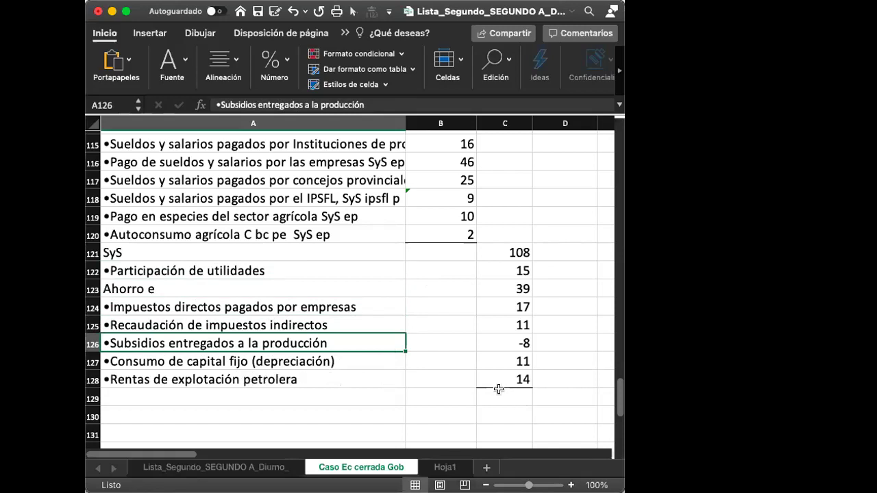
scroll(498, 389, "up", 6)
scroll(499, 389, "down", 2)
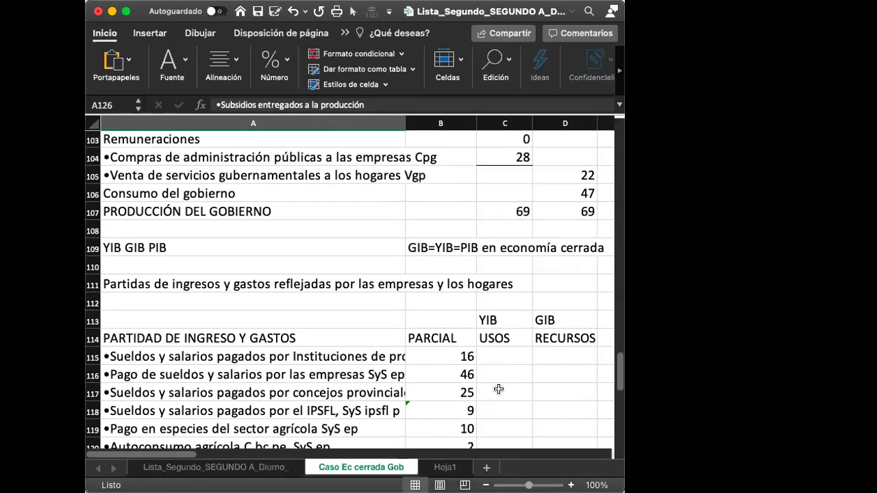
scroll(499, 389, "down", 5)
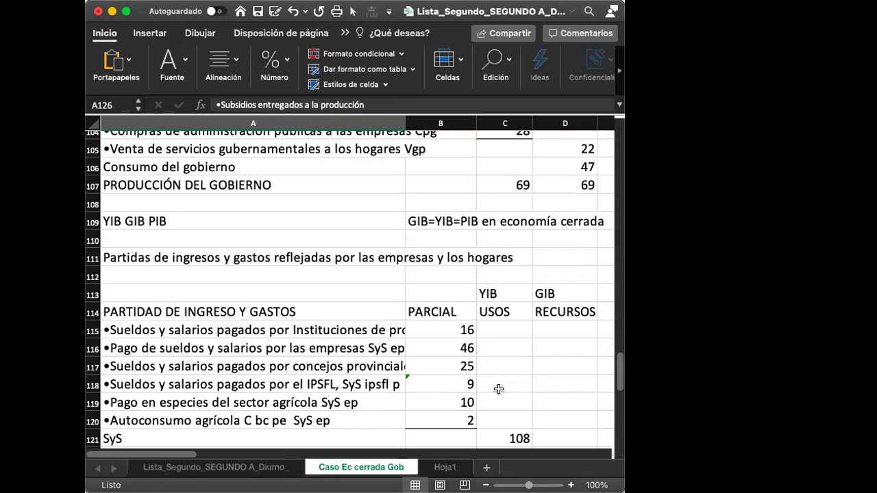
Step: Review the income items in rows 115 to 128 and the GIB RECURSOS heading in column D
scroll(498, 389, "up", 2)
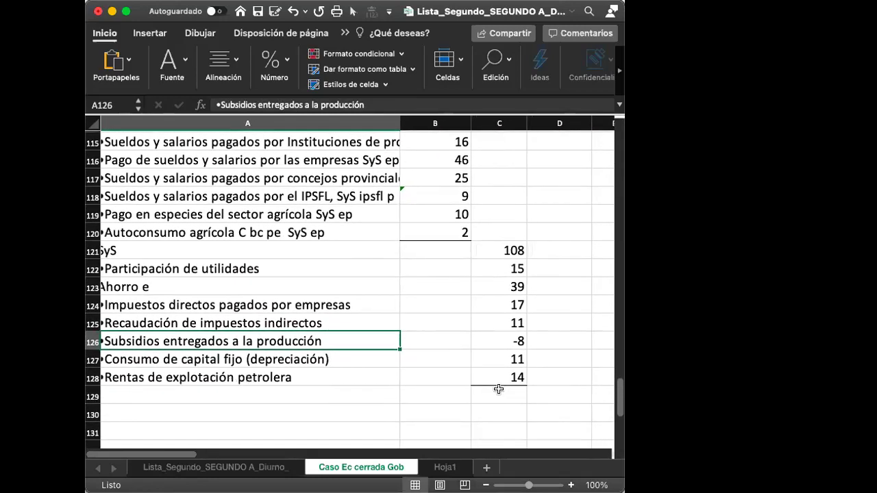
scroll(499, 389, "up", 2)
scroll(499, 390, "down", 1)
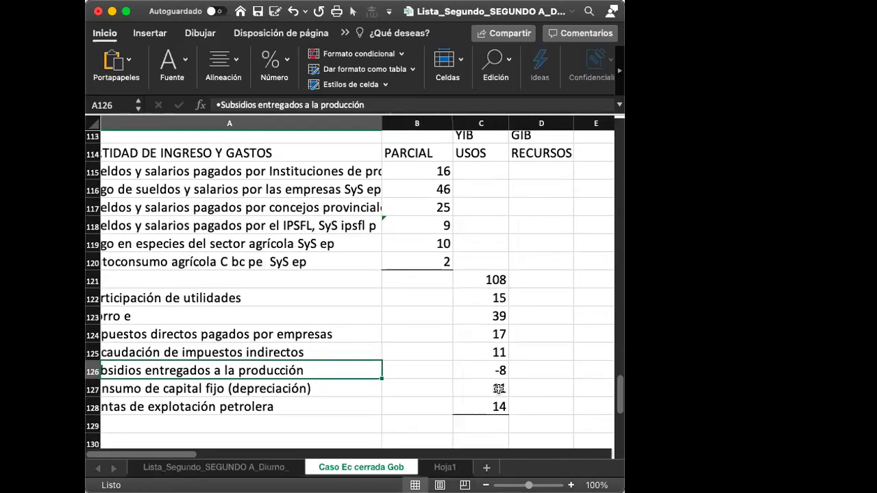
left_click(540, 154)
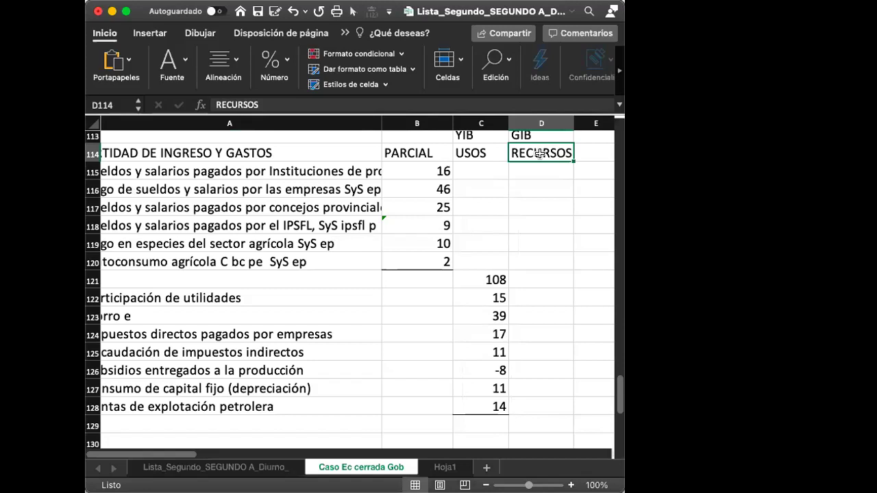
scroll(402, 363, "left", 2)
scroll(402, 362, "down", 3)
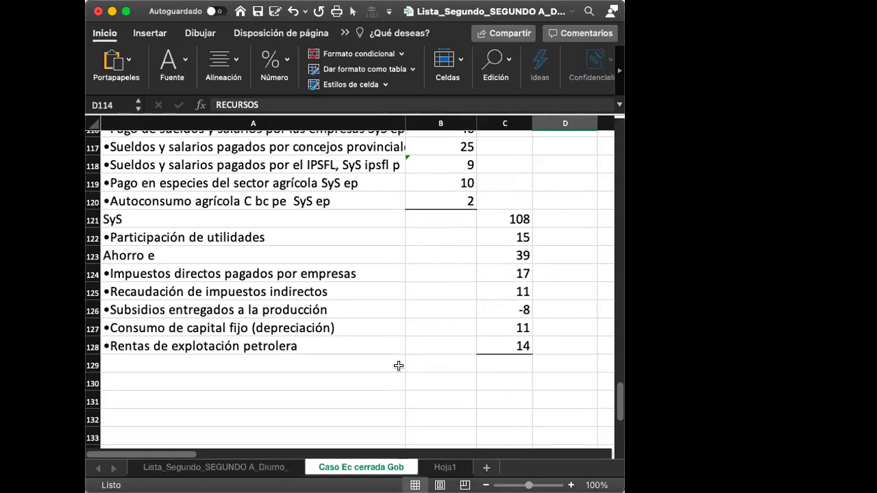
Step: Enter the label "Compras BC" in A129, directly below Rentas de explotación petrolera
left_click(214, 370)
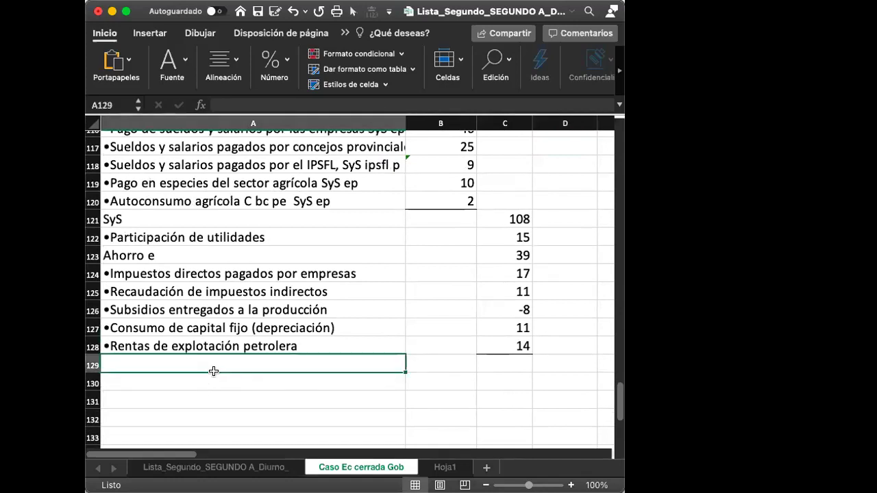
type("co")
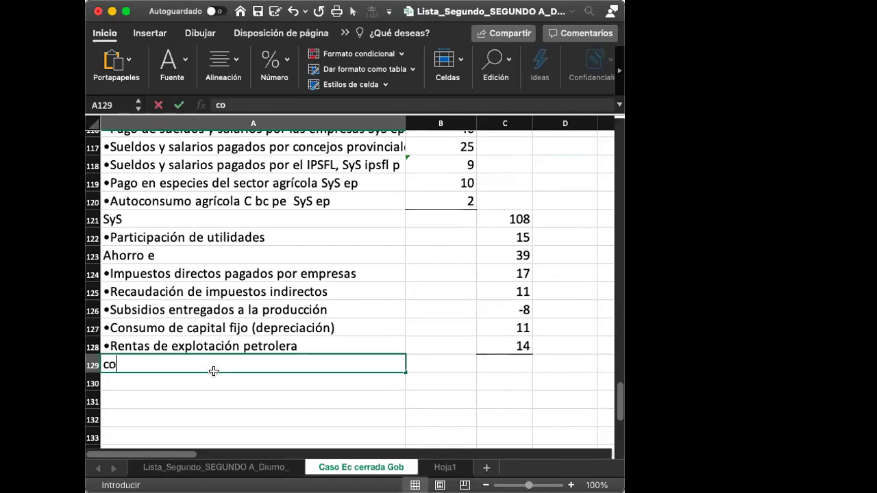
key("BackSpace")
key("BackSpace")
type("COM")
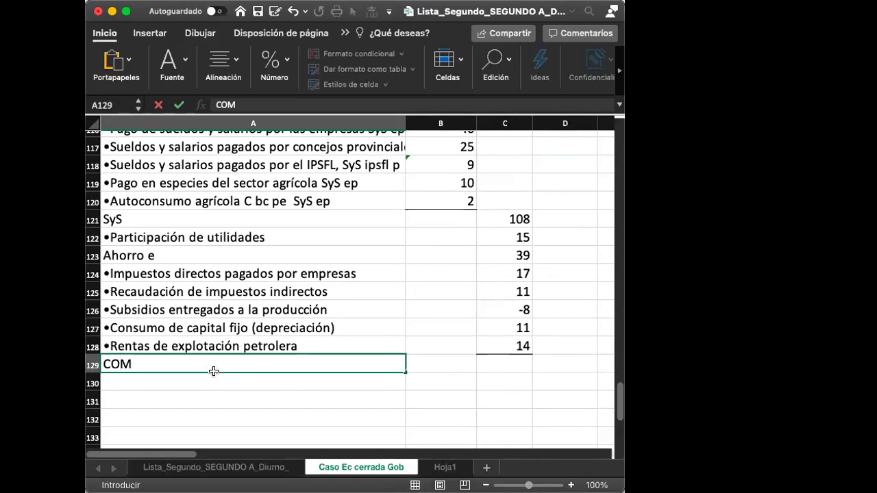
key("BackSpace")
key("BackSpace")
type("ompras")
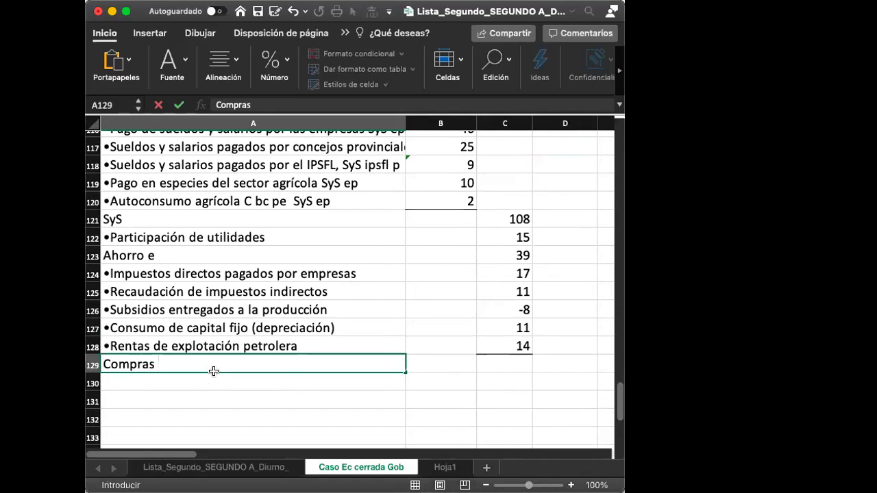
type(" CB")
key("BackSpace")
key("BackSpace")
type("B")
key("Return")
key("Up")
key("Up")
key("Down")
key("Down")
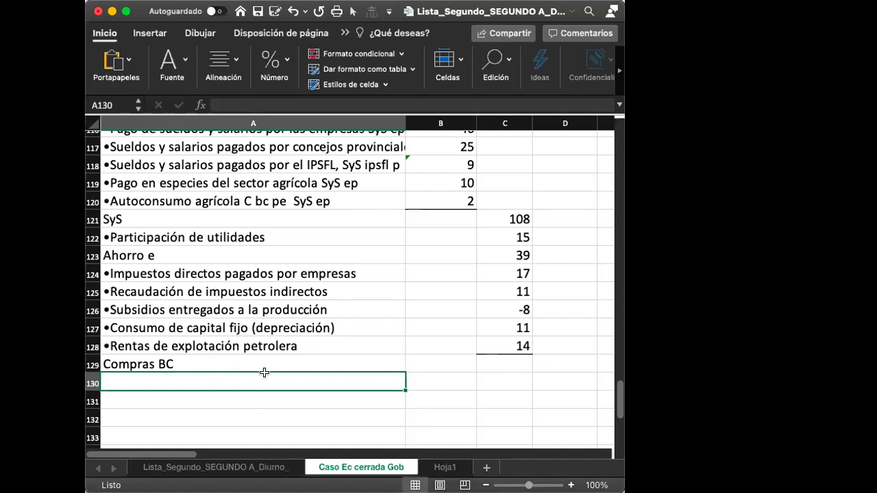
Step: Look back through the household, government and capital accounts in rows 65 to 107 for the consumption purchases
scroll(287, 273, "up", 5)
scroll(288, 272, "up", 8)
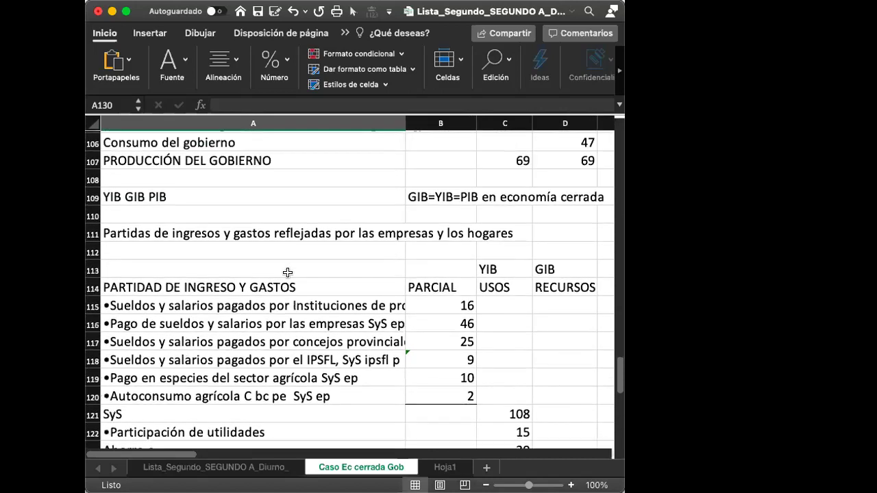
scroll(287, 274, "down", 1)
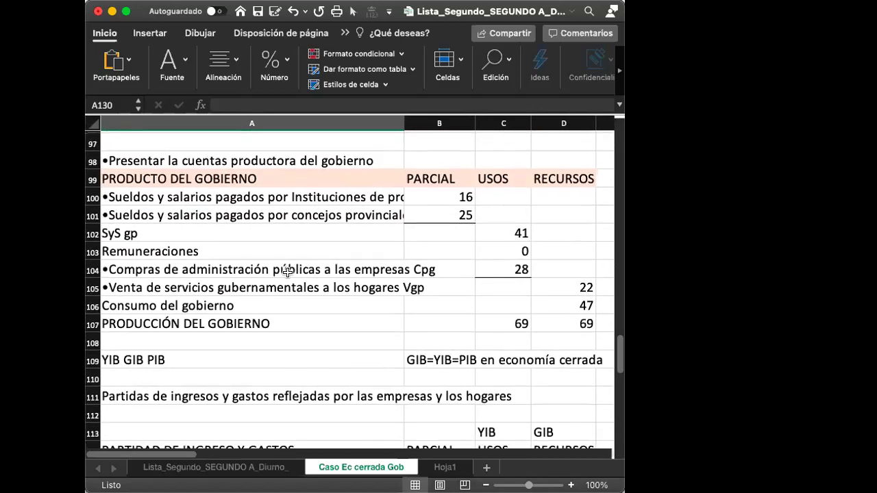
scroll(287, 272, "up", 4)
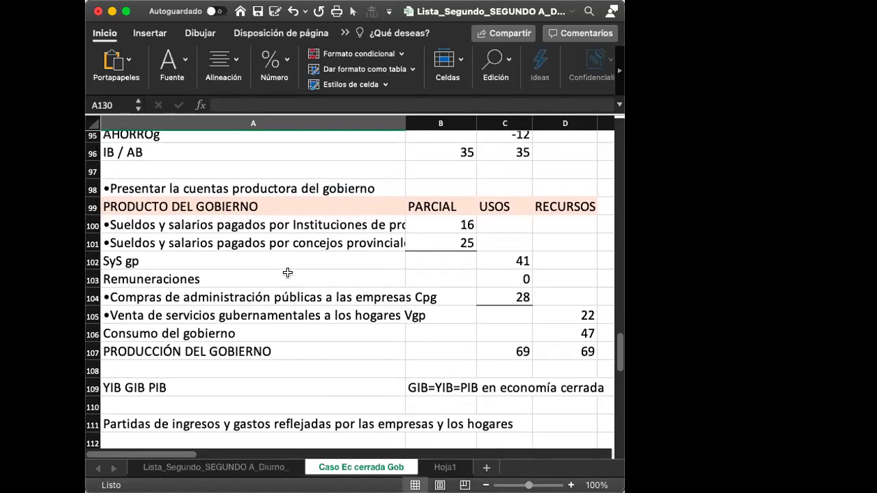
scroll(288, 272, "up", 7)
scroll(290, 277, "down", 9)
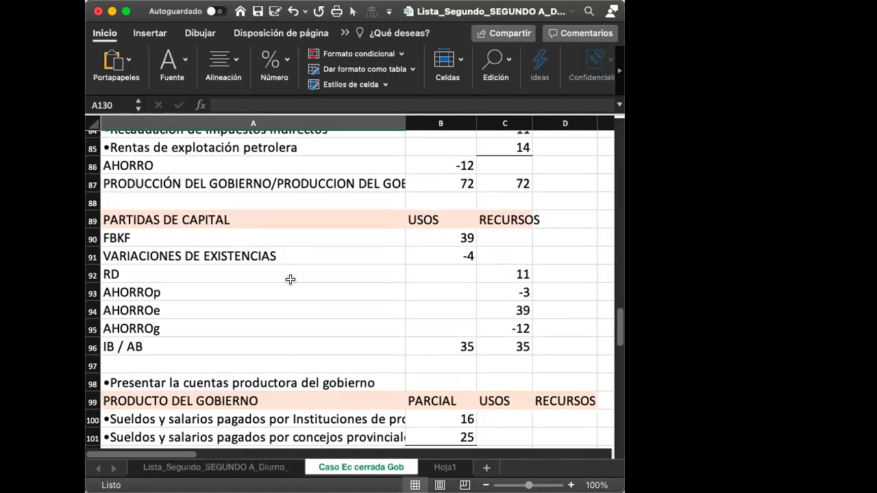
scroll(290, 279, "up", 5)
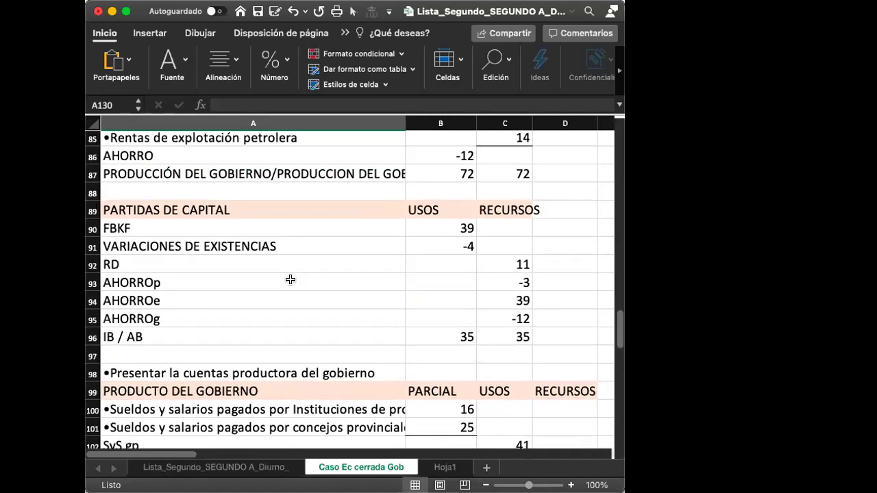
scroll(291, 280, "up", 6)
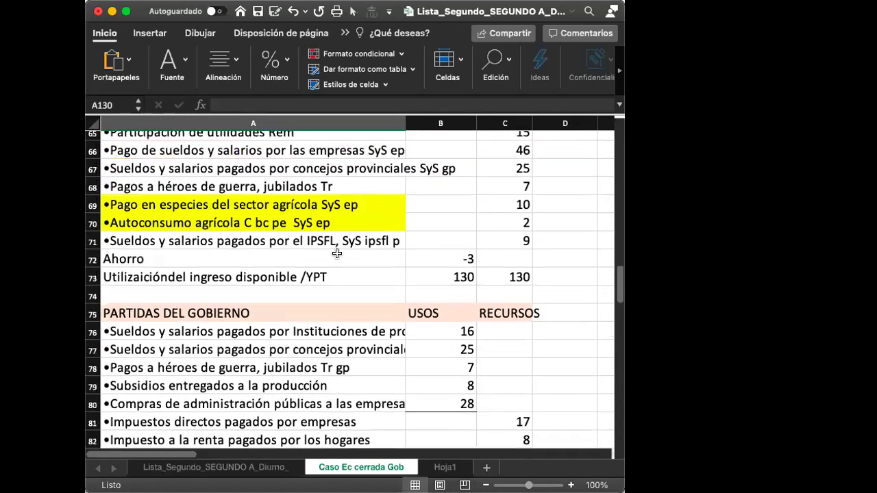
scroll(337, 254, "down", 3)
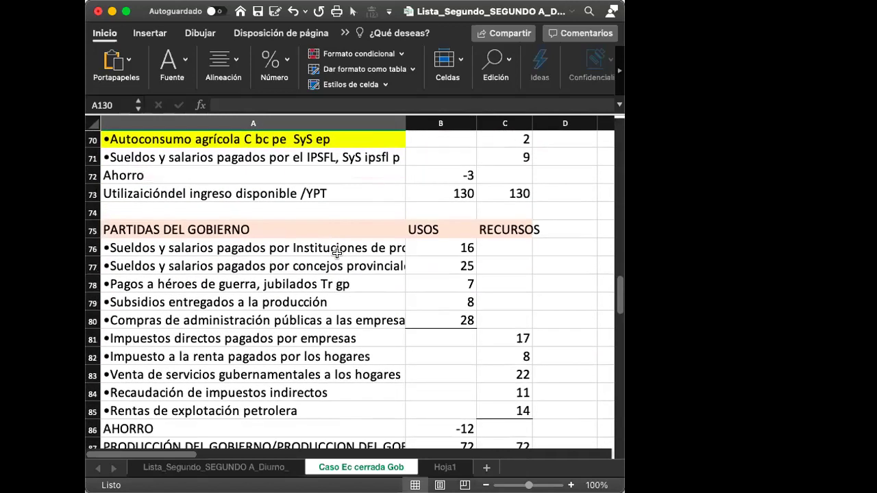
scroll(336, 253, "down", 10)
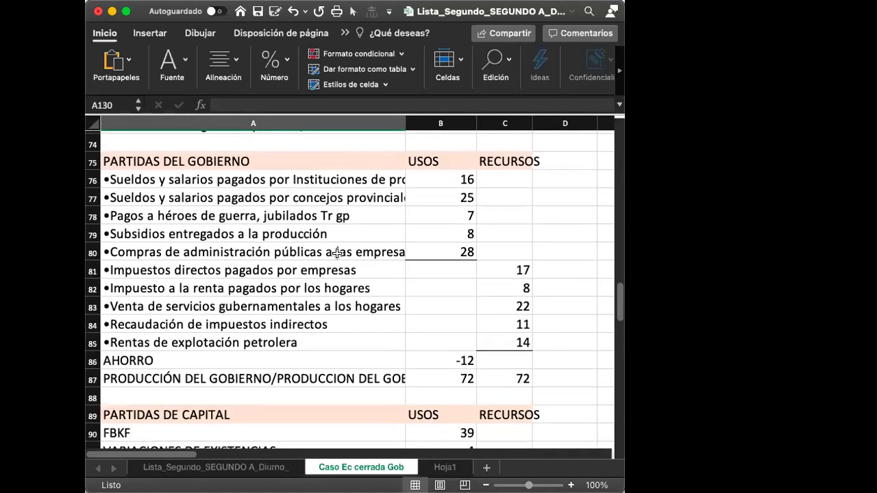
scroll(336, 253, "down", 10)
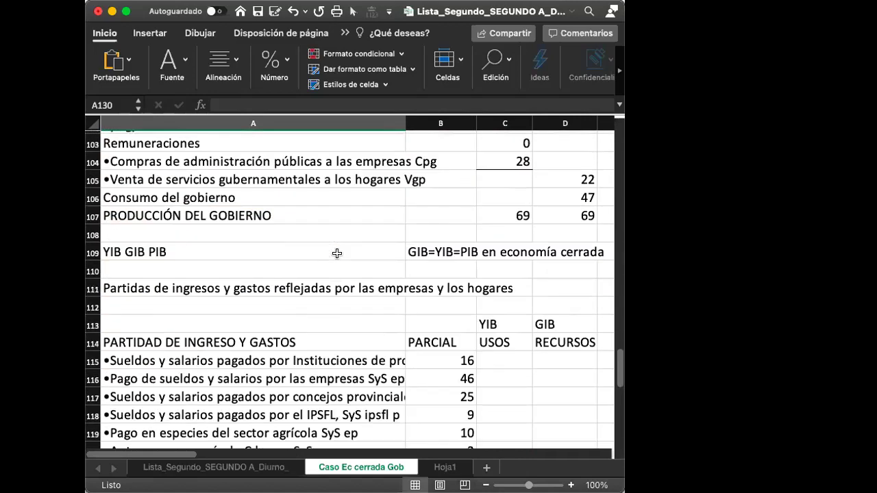
scroll(336, 254, "up", 20)
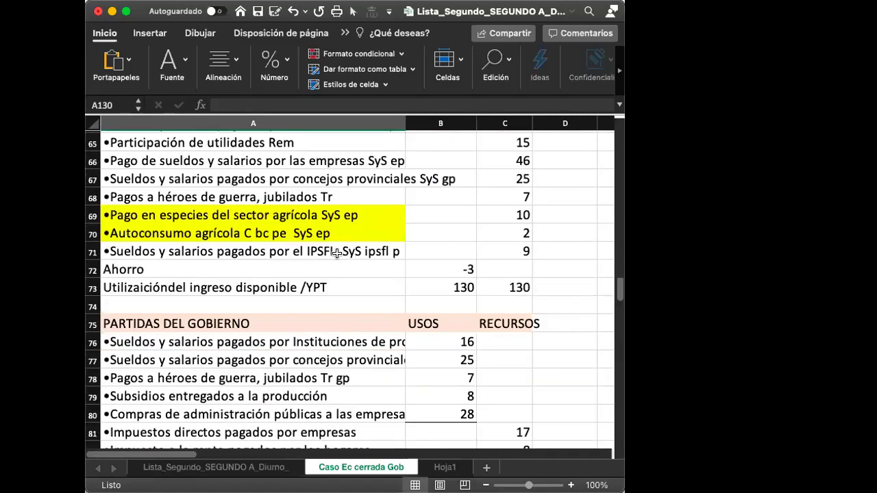
left_click(213, 195)
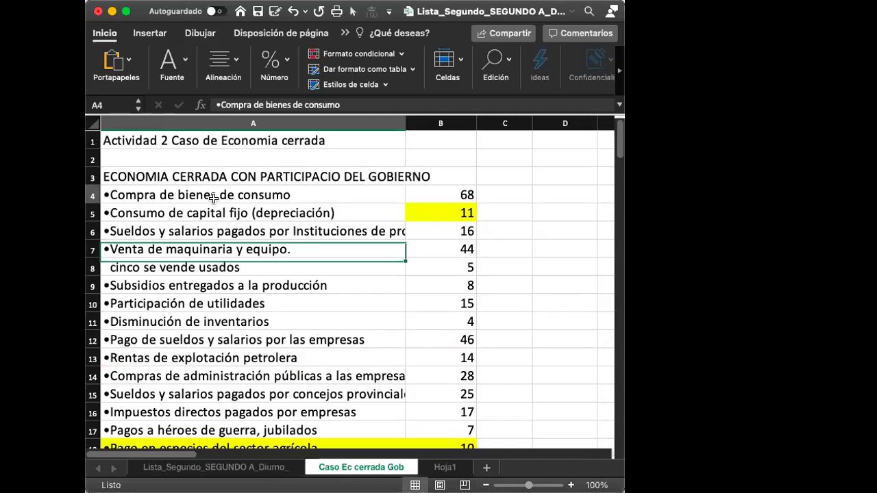
key("super+c")
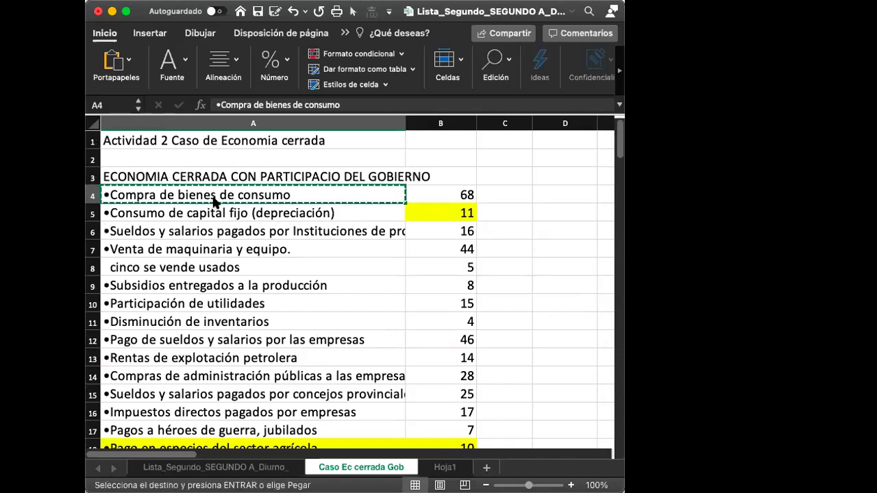
scroll(217, 201, "down", 5)
scroll(218, 200, "down", 9)
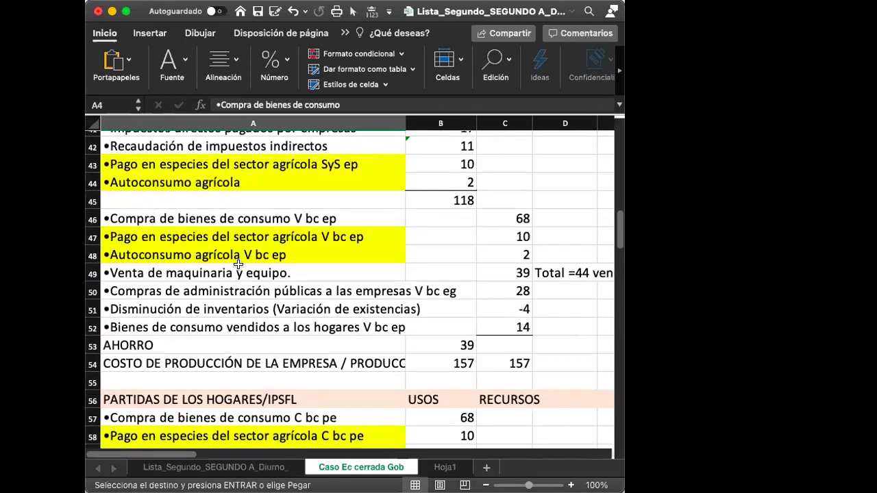
scroll(260, 288, "down", 20)
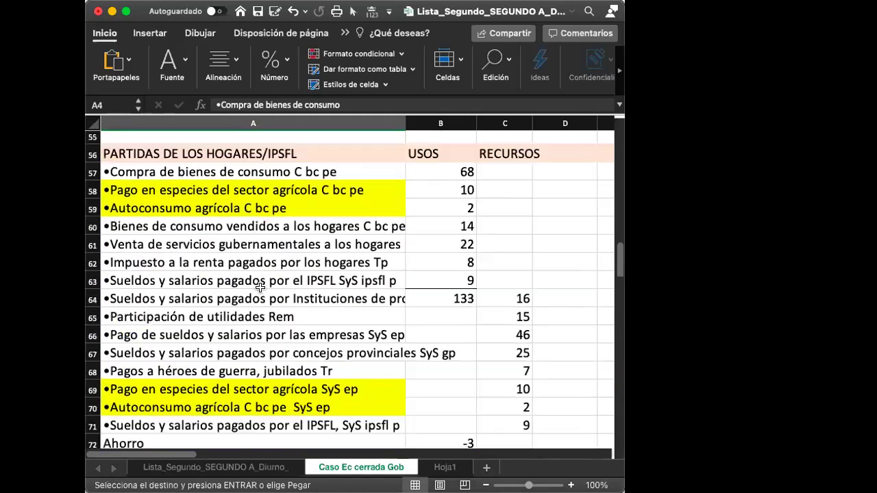
scroll(260, 288, "down", 1)
left_click(235, 333)
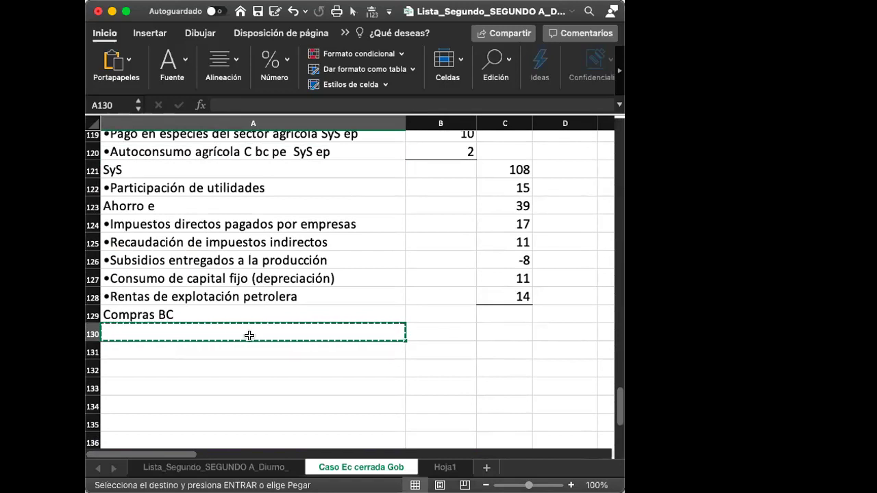
key("Escape")
Step: Copy the item "Compra de bienes de consumo" from A4 into A130, below Compras BC
scroll(250, 329, "up", 20)
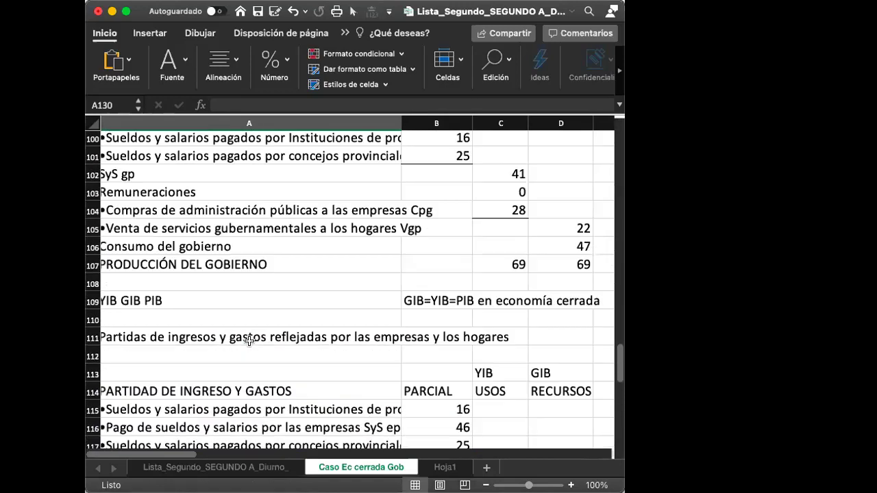
left_click(309, 196)
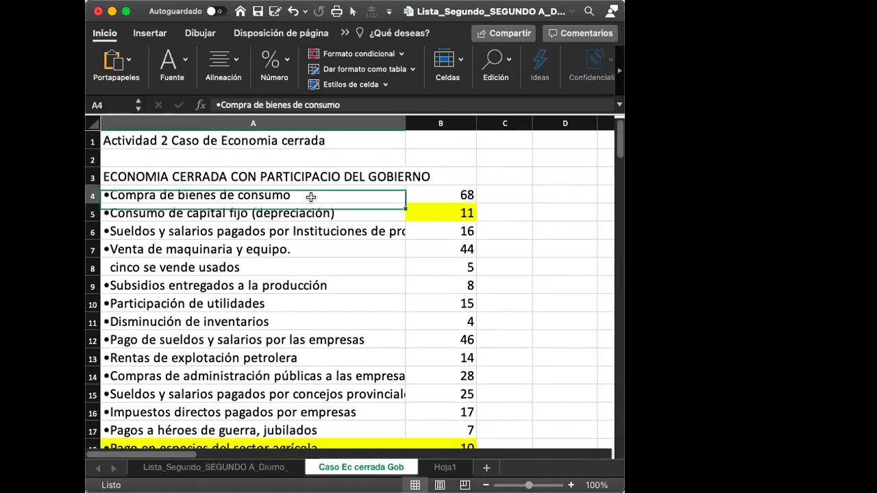
key("super+c")
scroll(310, 200, "down", 20)
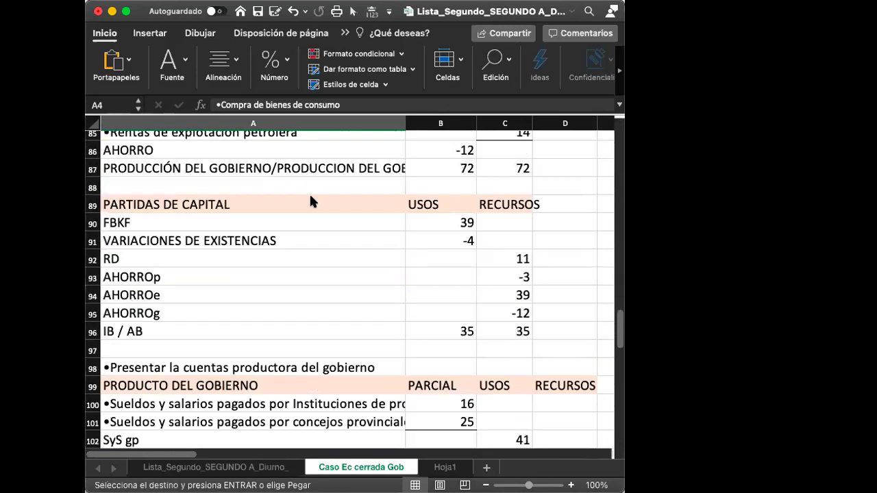
scroll(309, 200, "down", 3)
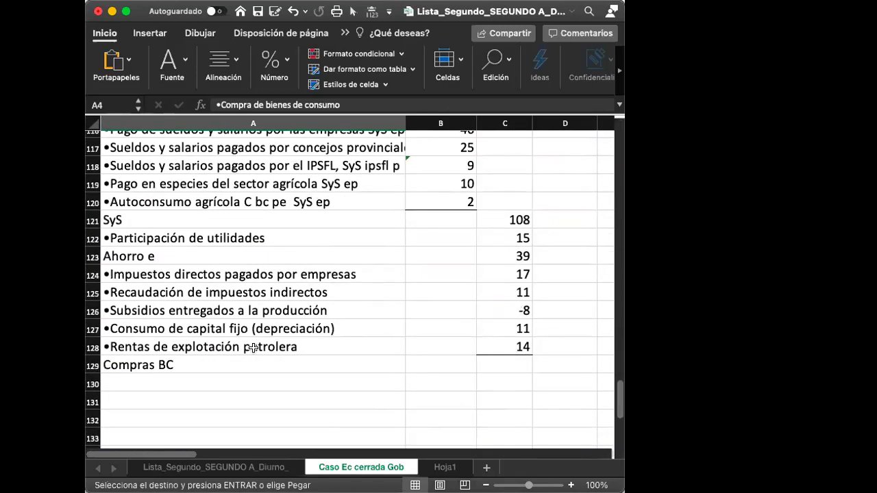
left_click(251, 379)
key("super+v")
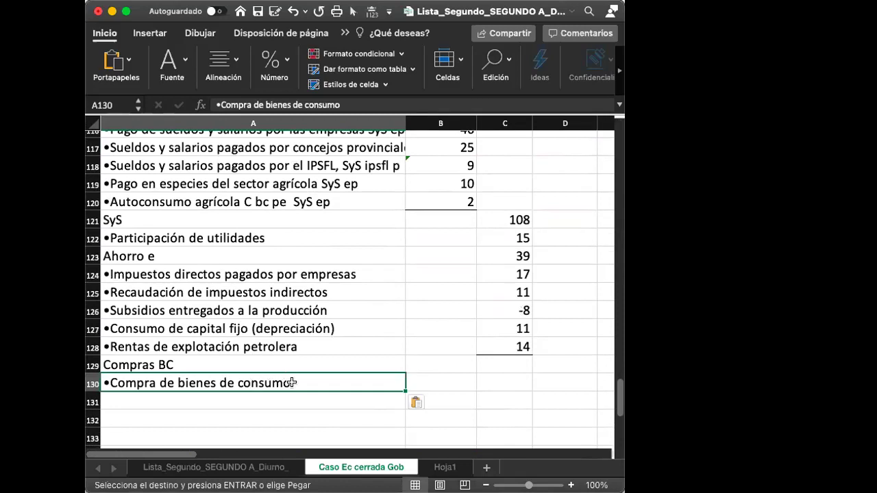
key("Escape")
Step: Append "C BC ep" to the consumer goods purchase label in A130
double_click(296, 383)
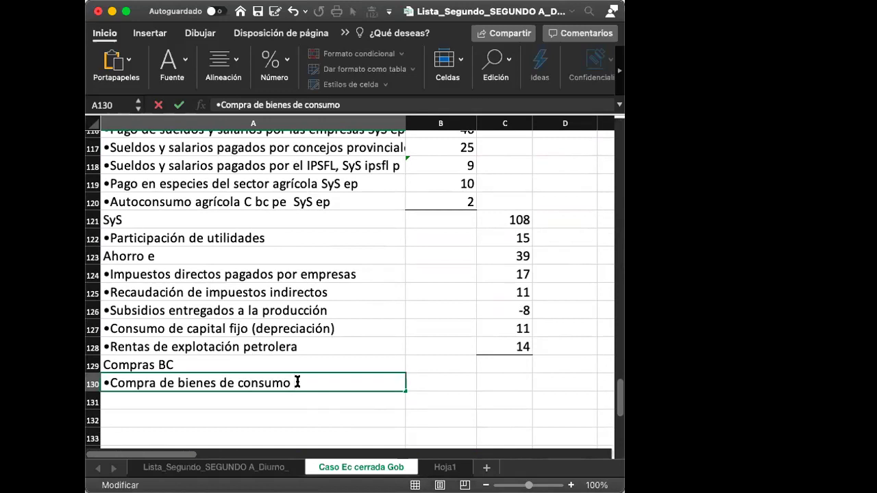
type("C BC E")
key("BackSpace")
type("ep")
Step: Link D130 in the GIB column to the consumer goods purchase amount in B4
left_click(503, 383)
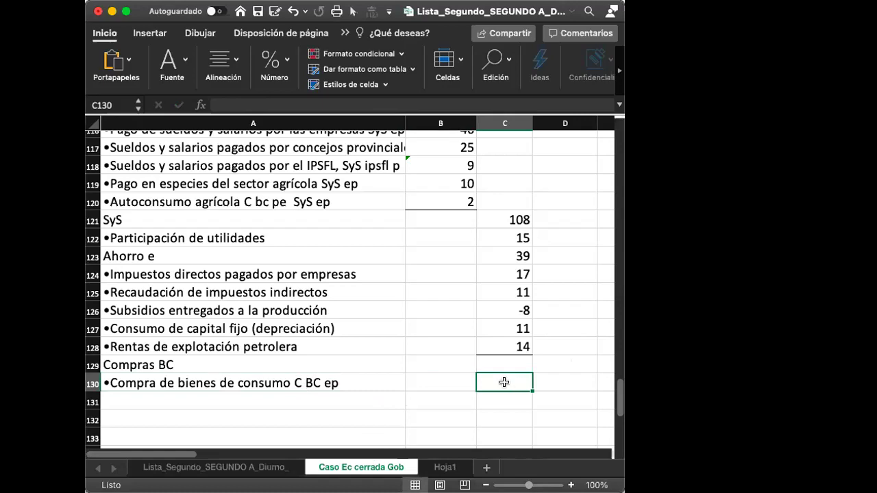
left_click(569, 385)
type("=")
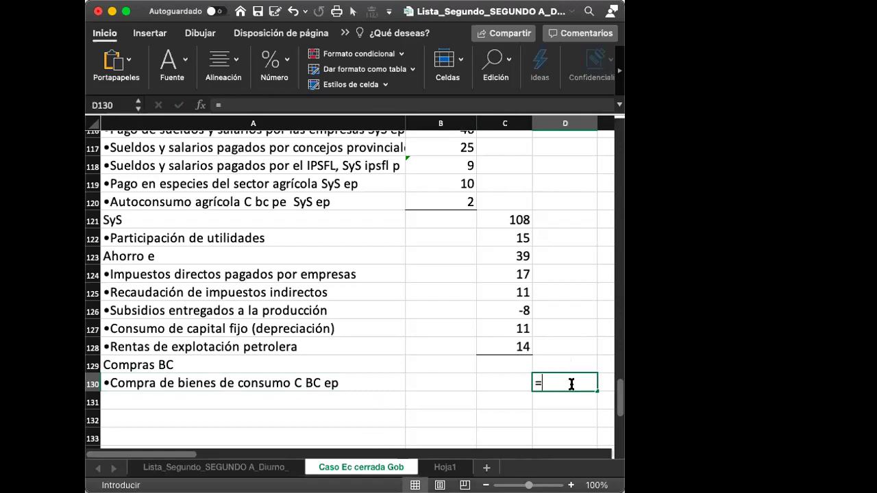
scroll(535, 283, "up", 15)
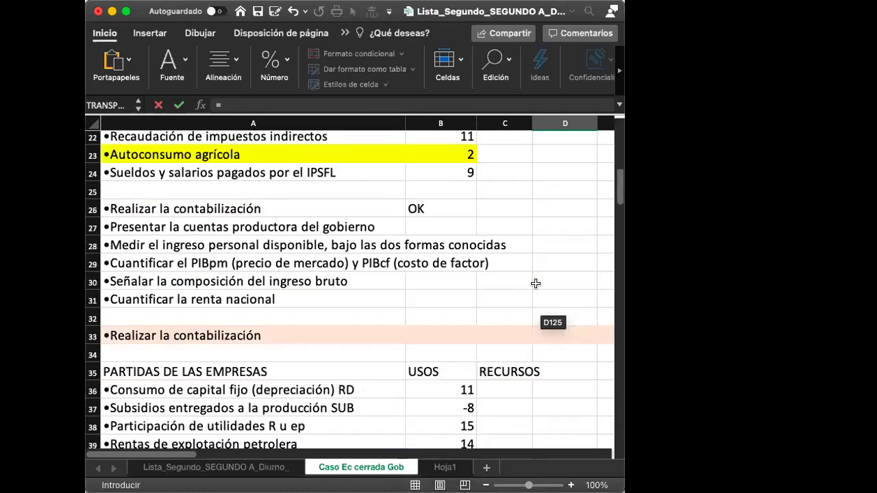
scroll(536, 283, "up", 5)
left_click(463, 199)
left_click(463, 197)
key("Return")
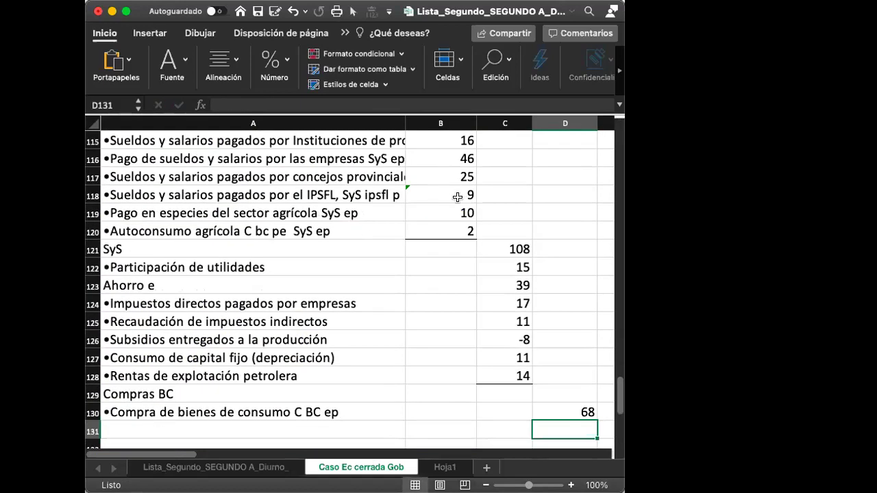
Step: Review the transaction list from row 4 for further purchases of goods, selecting the public administration purchases item in A14
scroll(295, 424, "up", 20)
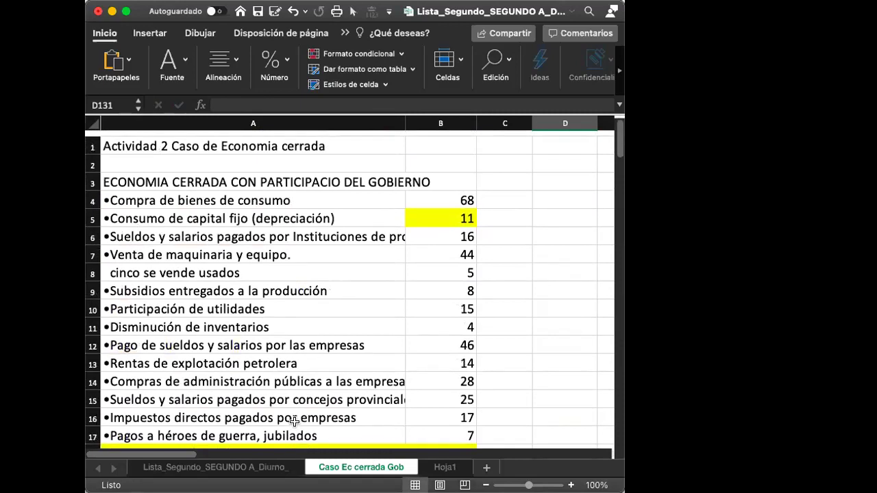
scroll(295, 421, "down", 1)
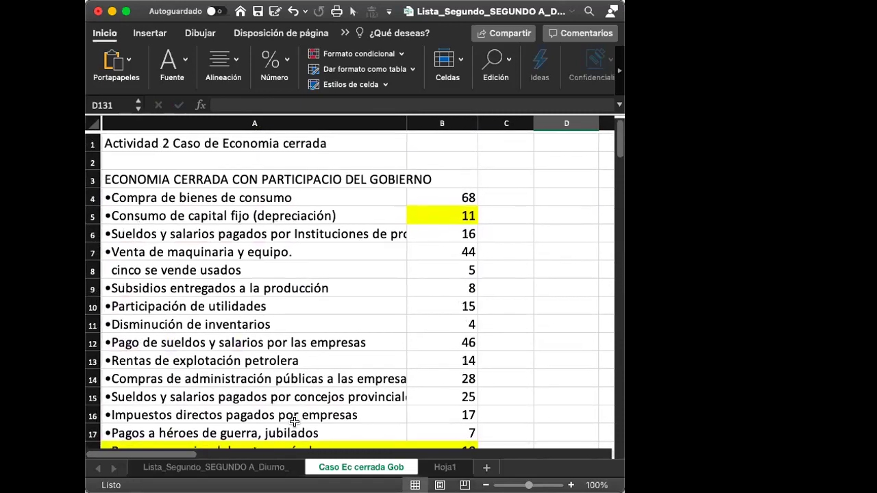
scroll(295, 421, "down", 5)
scroll(295, 421, "up", 2)
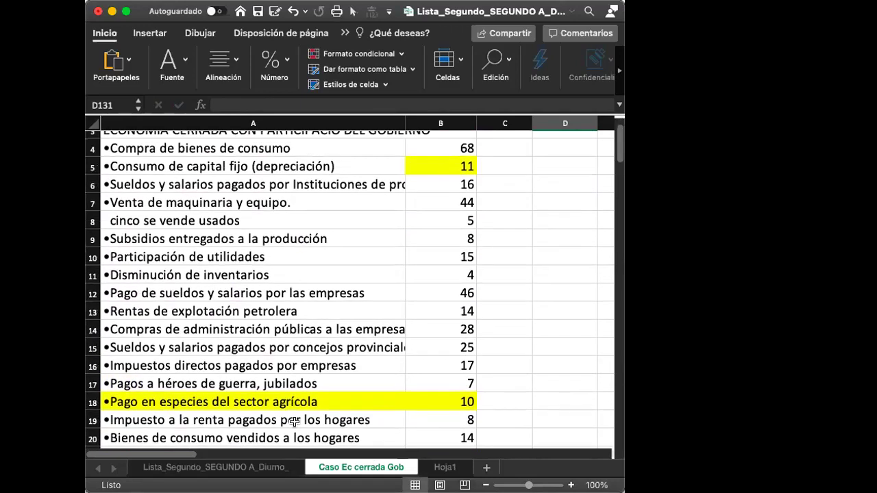
scroll(294, 422, "up", 1)
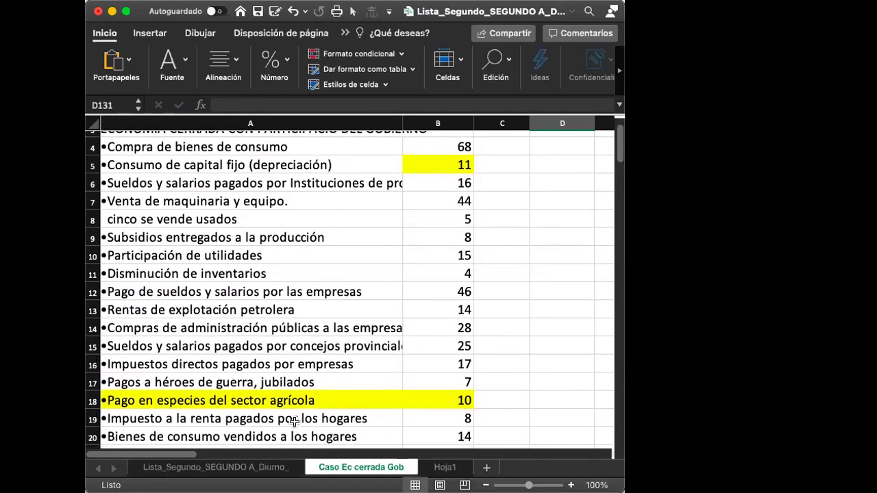
scroll(294, 421, "up", 3)
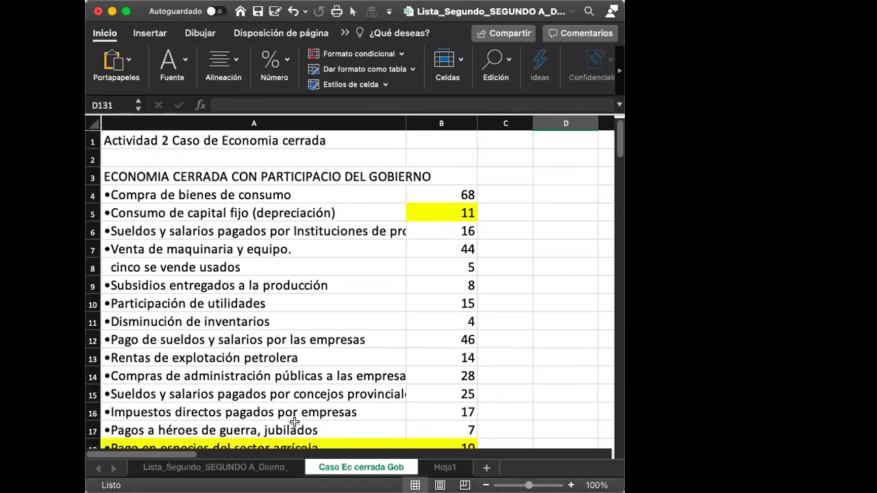
scroll(294, 422, "down", 2)
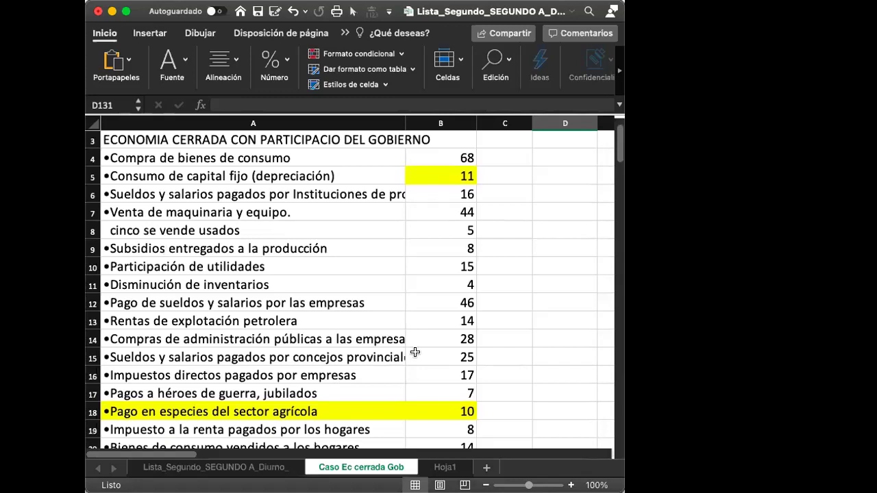
left_click(350, 337)
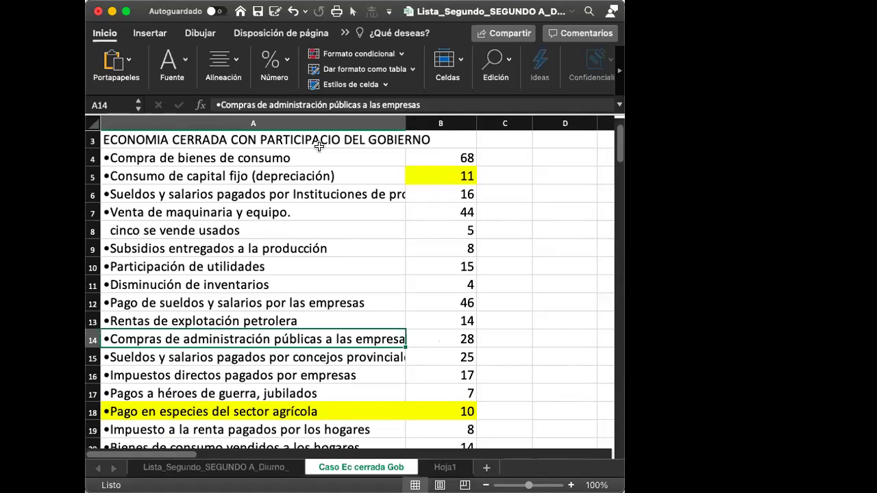
Step: Check the goods sales and purchases in the company and household accounts in rows 38 to 62 against the transaction list in rows 4 to 24
scroll(318, 146, "down", 2)
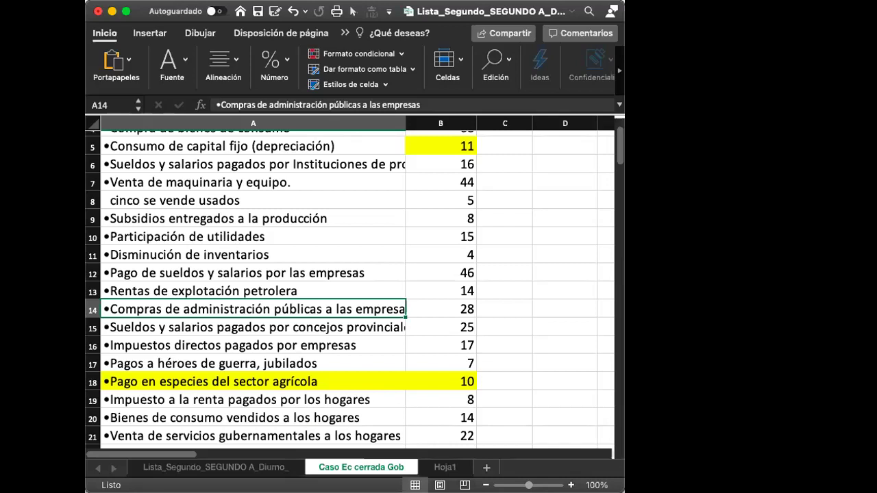
scroll(388, 399, "down", 10)
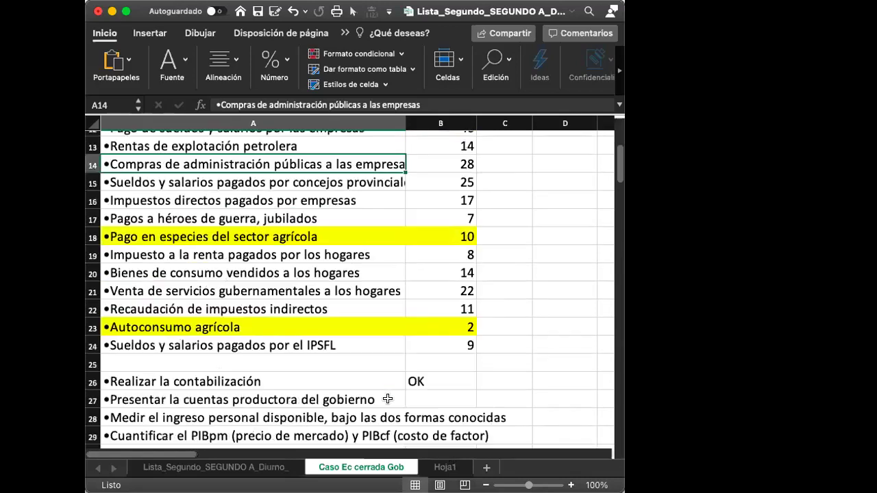
scroll(387, 399, "down", 6)
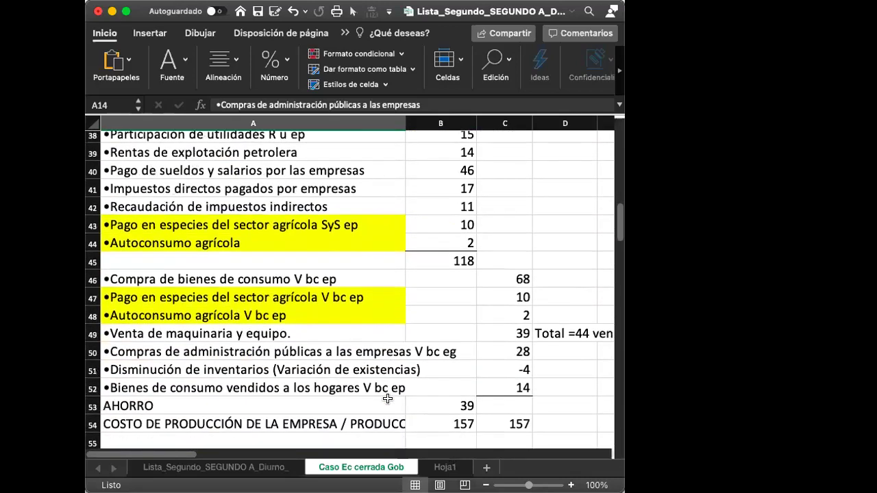
scroll(387, 398, "down", 3)
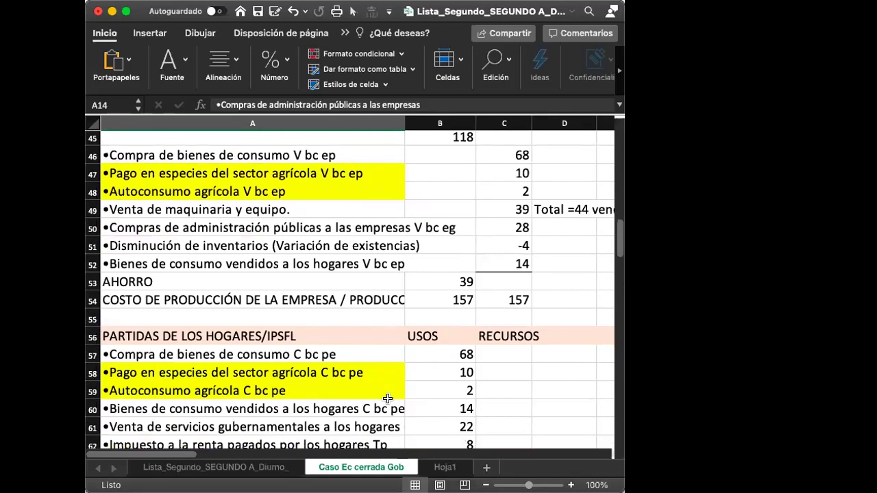
scroll(388, 399, "up", 15)
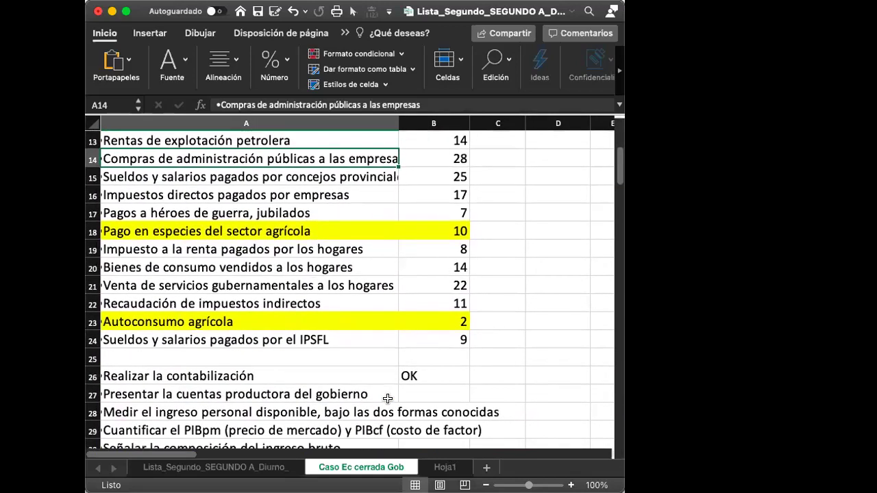
scroll(388, 398, "up", 5)
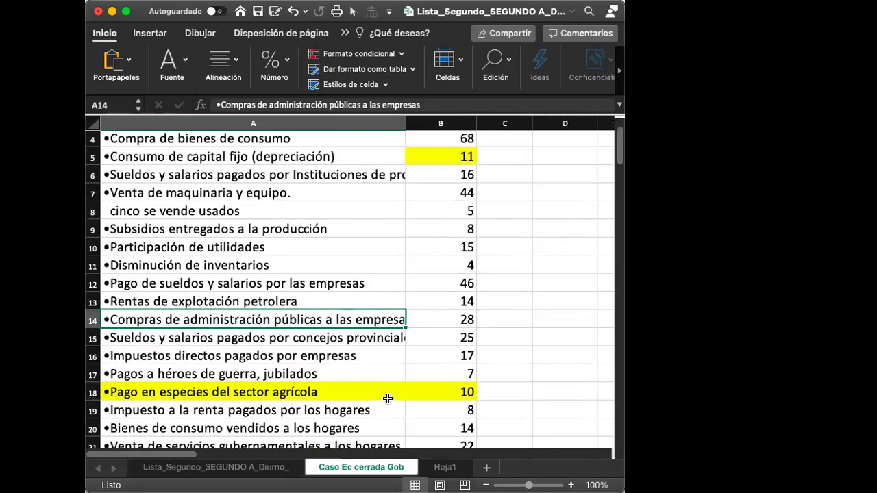
scroll(388, 399, "down", 3)
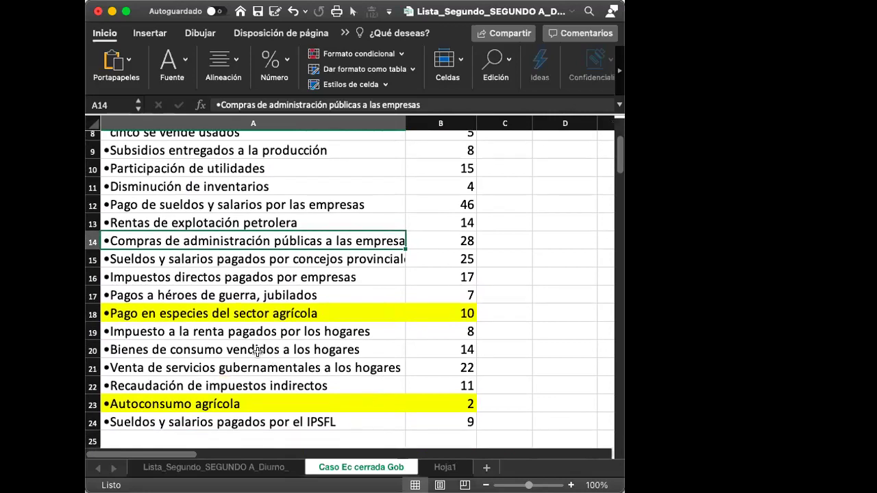
Step: Copy the label "•Pago en especies del sector agrícola" from A18 into A131, below the consumer goods purchase entry
scroll(255, 352, "down", 2)
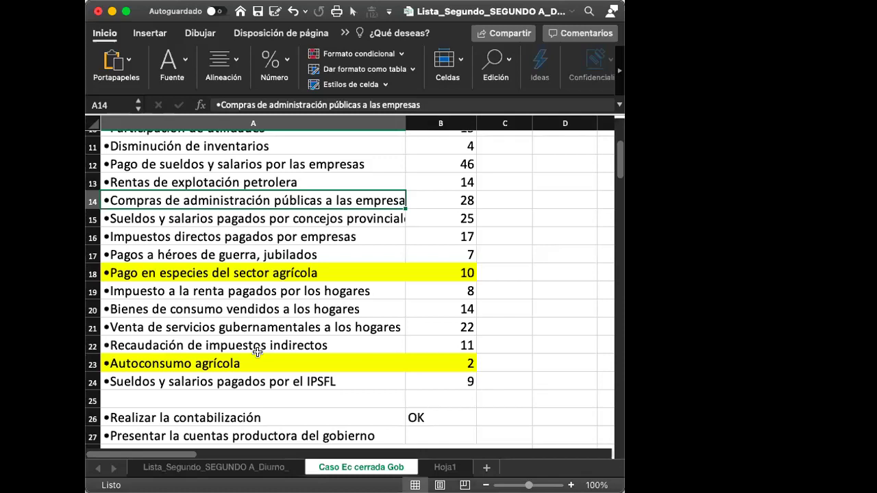
scroll(257, 352, "up", 1)
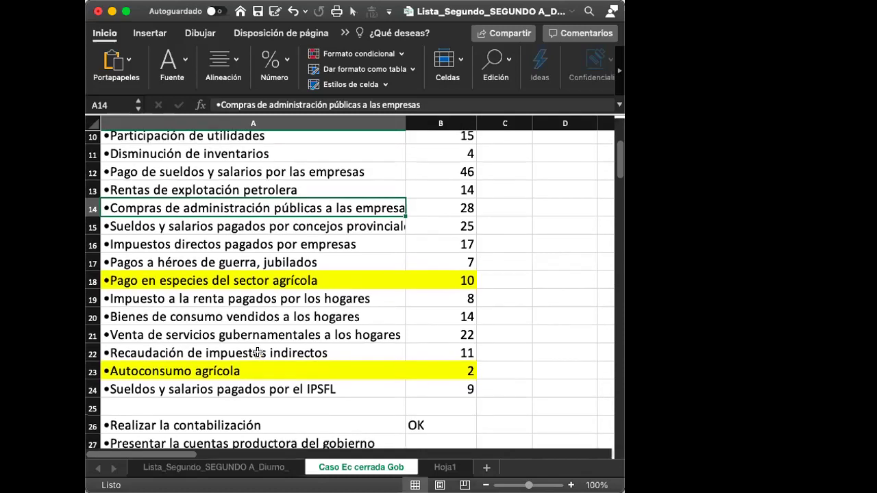
left_click(175, 280)
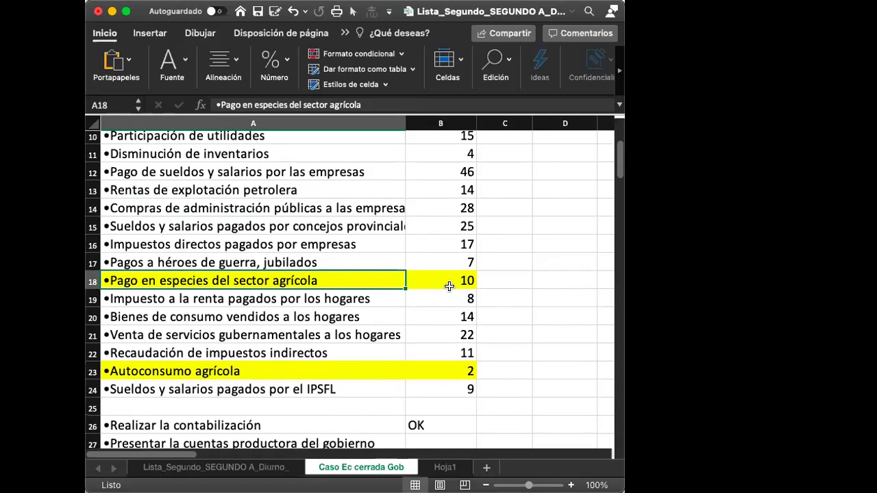
left_click(451, 281)
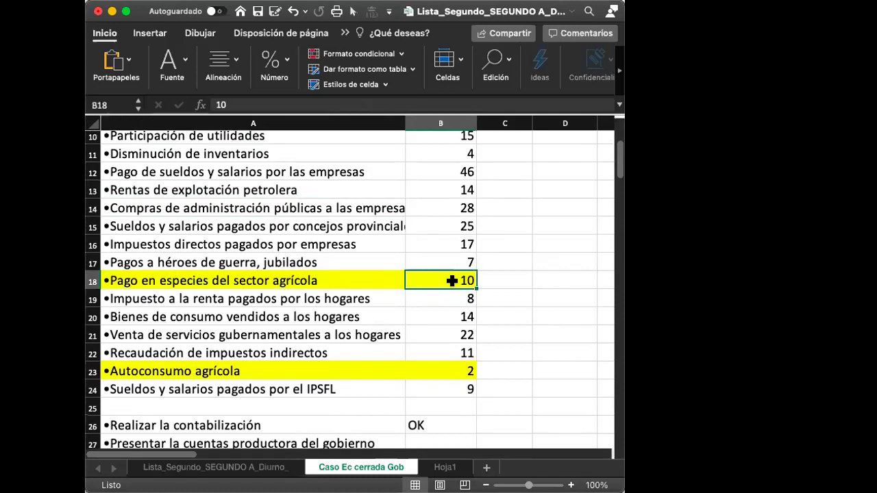
key("super+c")
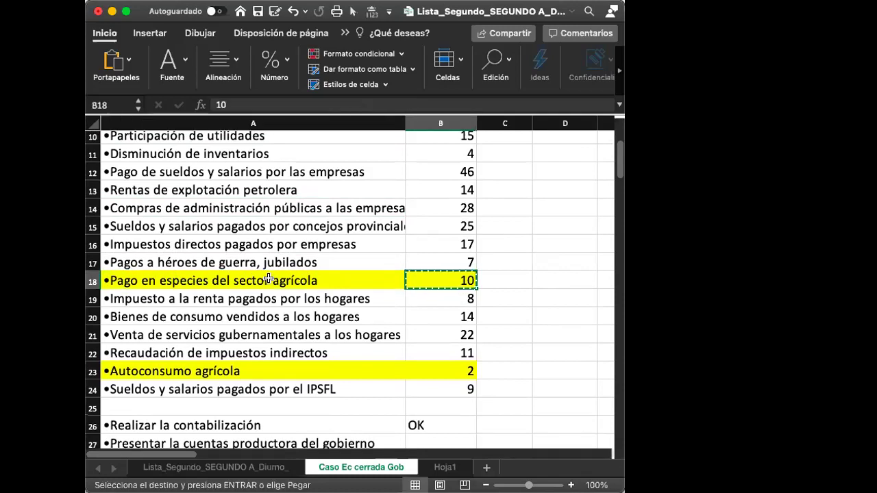
left_click(269, 279)
scroll(269, 278, "down", 20)
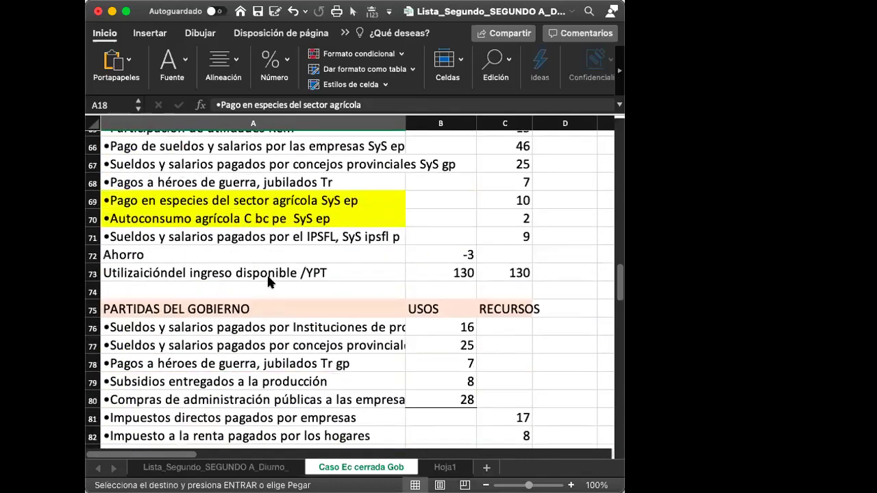
scroll(268, 271, "down", 14)
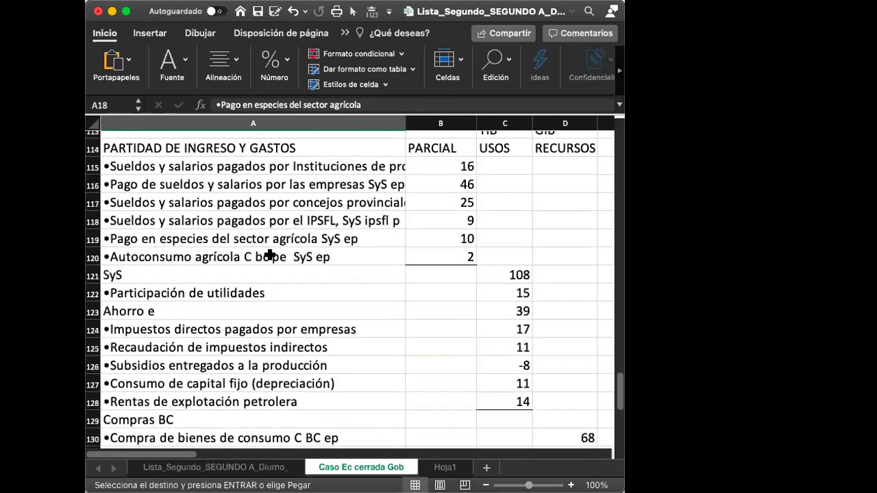
scroll(267, 256, "up", 1)
left_click(268, 252)
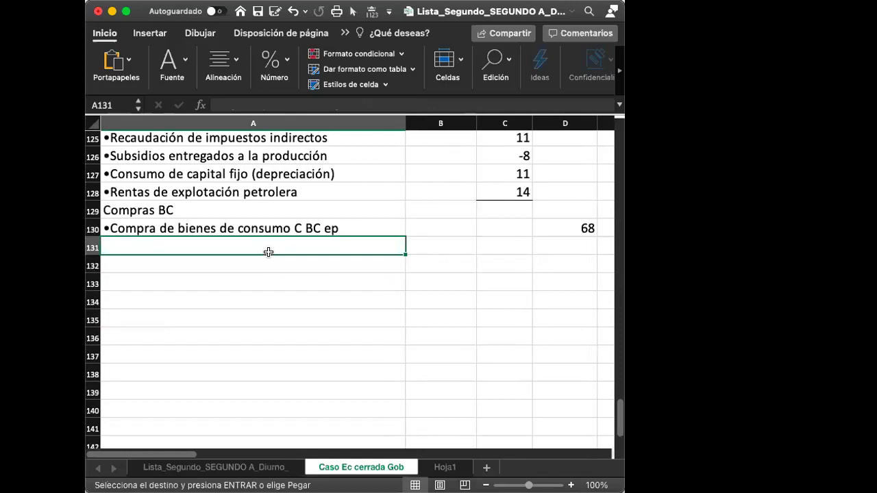
key("ctrl+v")
Step: Append "C BC ep" to the label in A131 so it reads "•Pago en especies del sector agrícola C BC ep"
double_click(326, 242)
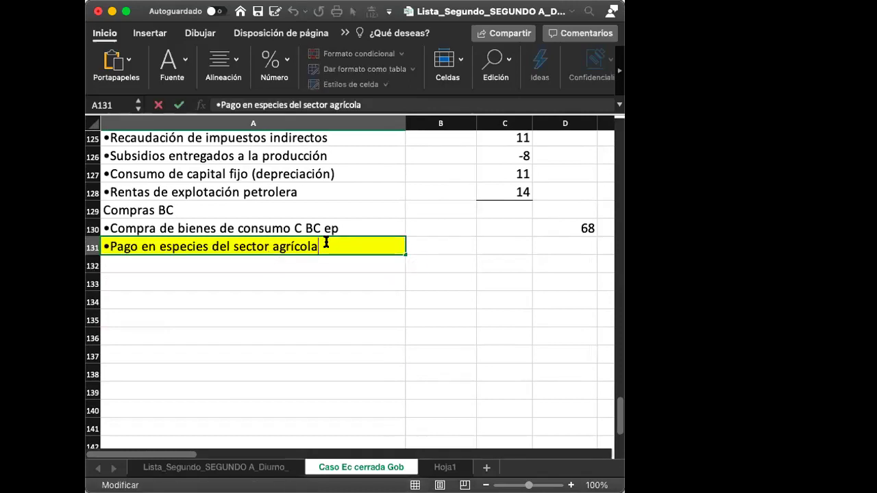
type("c")
key("BackSpace")
type("C B")
key("BackSpace")
type("BC E")
key("BackSpace")
type("Eep")
key("BackSpace")
type("ep")
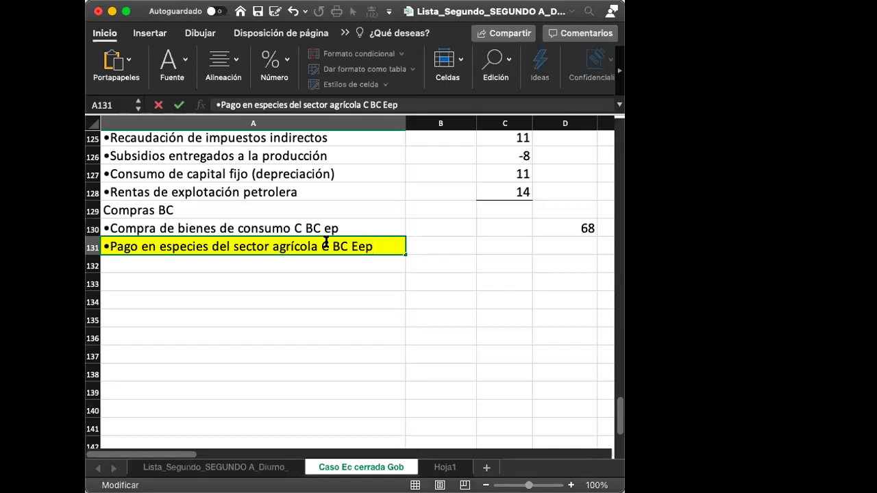
key("BackSpace")
key("BackSpace")
key("BackSpace")
type("ep")
key("Return")
Step: Link D131 in the RECURSOS column to the original in-kind agricultural payment amount in B18
key("Right")
key("Right")
key("Up")
key("Up")
key("Right")
key("Down")
type("=")
scroll(206, 274, "up", 20)
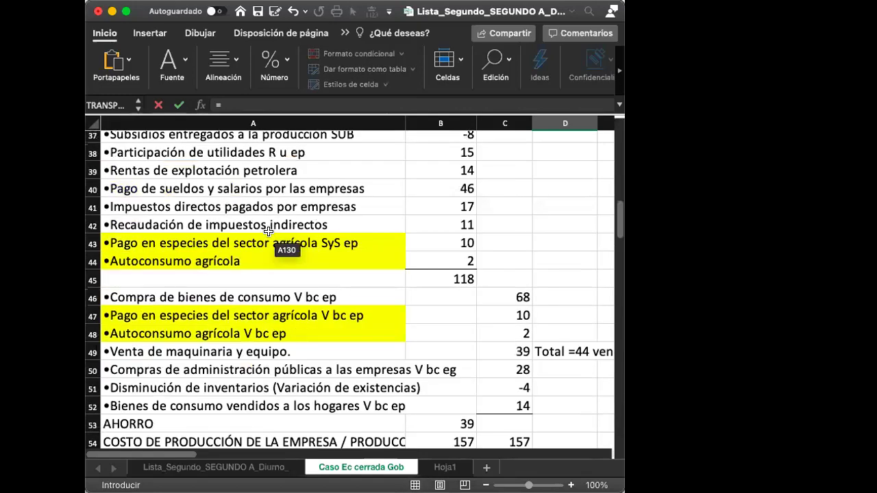
scroll(280, 220, "down", 3)
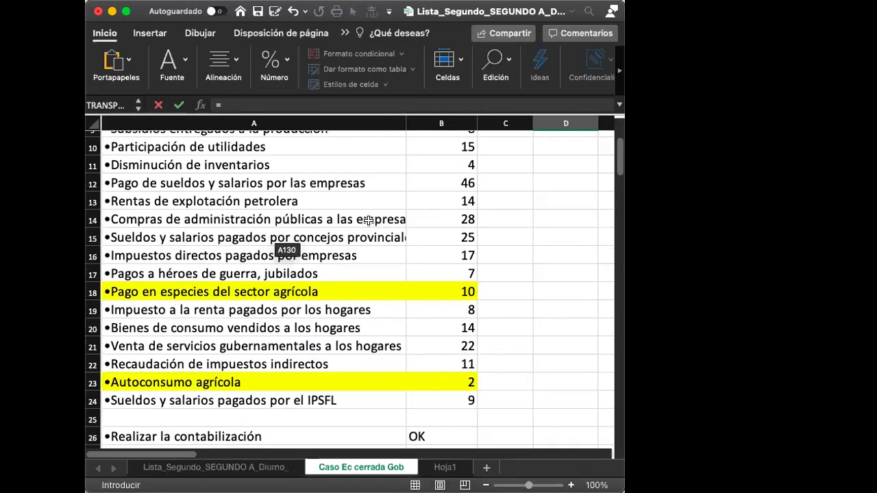
left_click(461, 283)
key("Return")
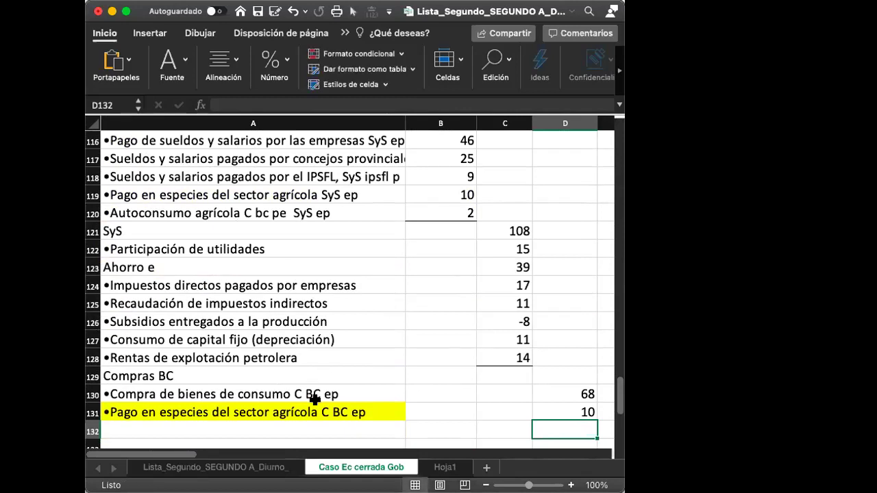
key("Up")
key("Left")
key("Left")
key("Left")
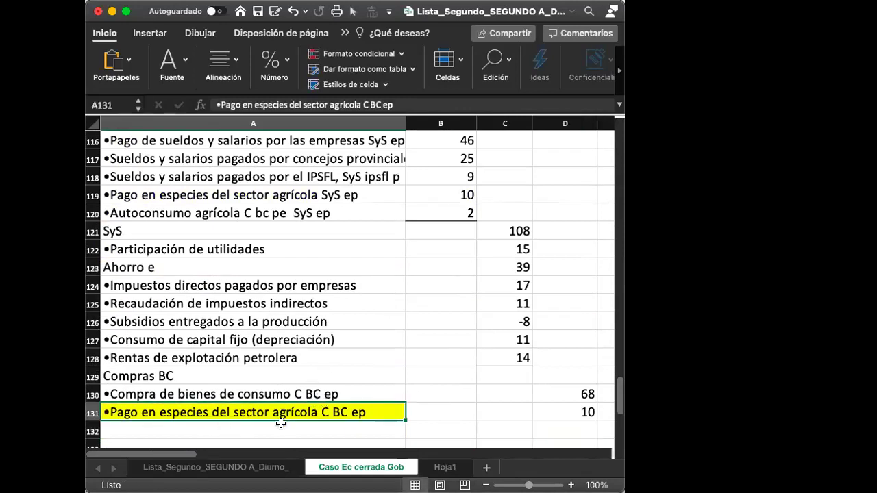
scroll(326, 406, "down", 2)
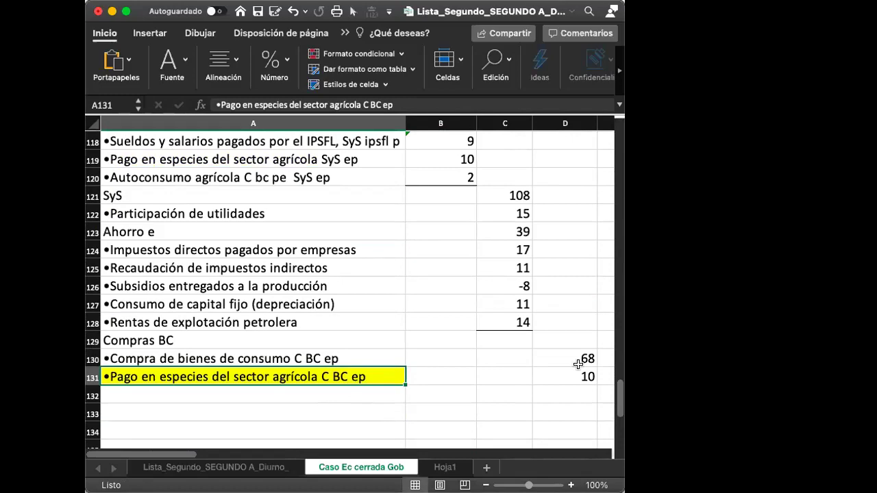
Step: Copy the label "•Autoconsumo agrícola" from A44 into A132
scroll(539, 326, "up", 20)
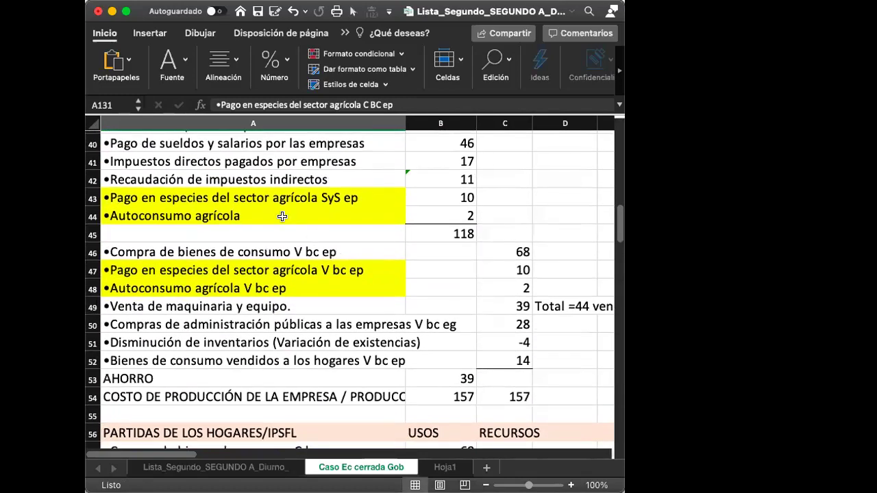
left_click(282, 216)
key("super+c")
scroll(282, 218, "down", 20)
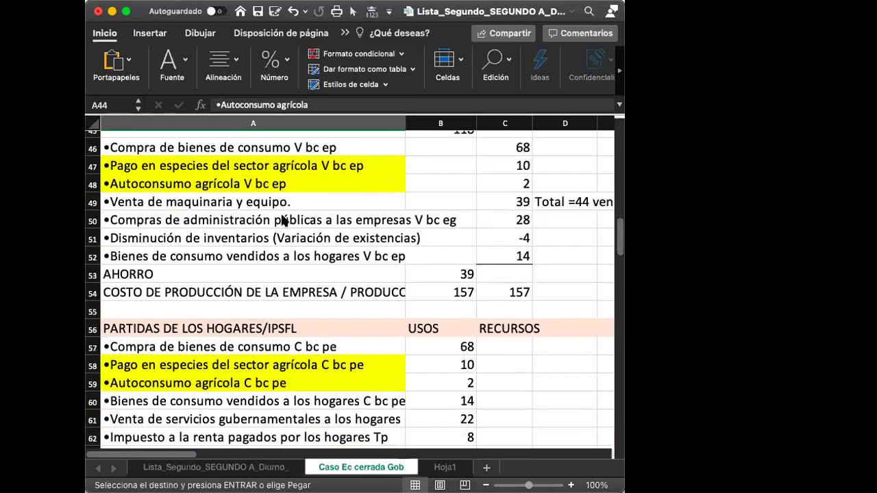
scroll(281, 219, "down", 10)
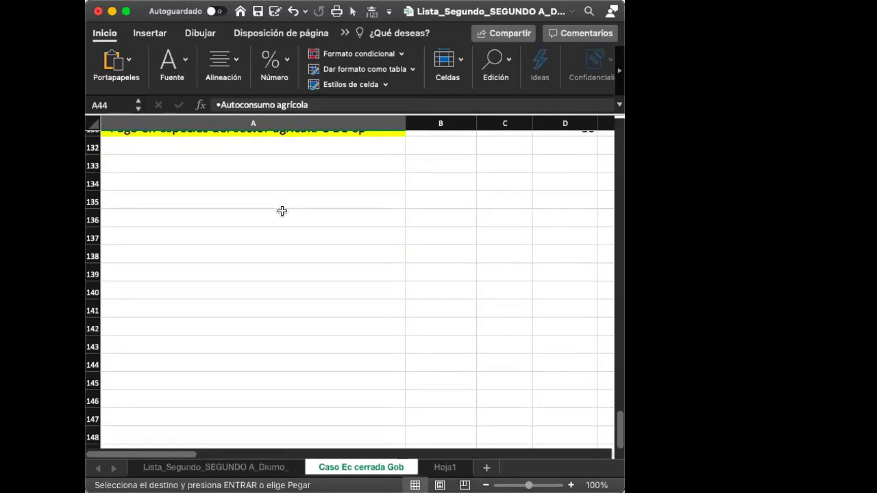
scroll(286, 205, "up", 1)
left_click(288, 184)
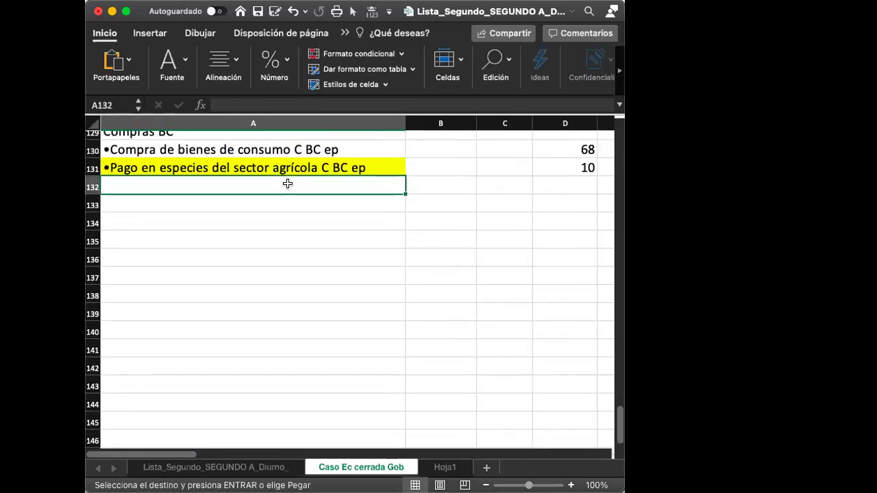
key("super+v")
double_click(300, 183)
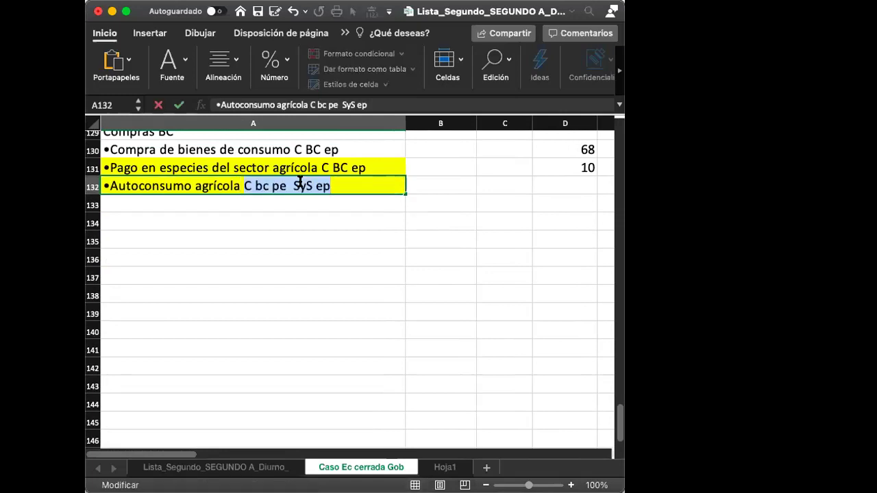
type("d")
key("BackSpace")
key("Tab")
type("d")
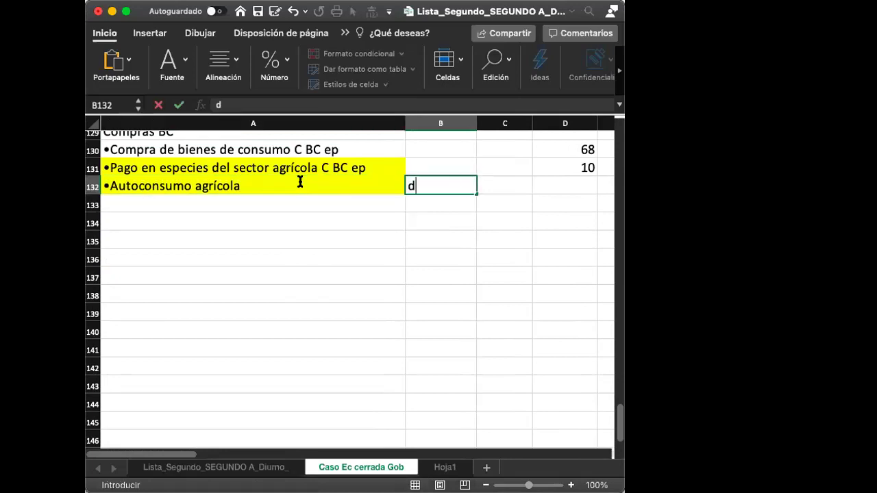
key("Escape")
Step: Extend the label in A132 with "C BC ep" so it reads "•Autoconsumo agrícola C BC ep"
left_click(300, 183)
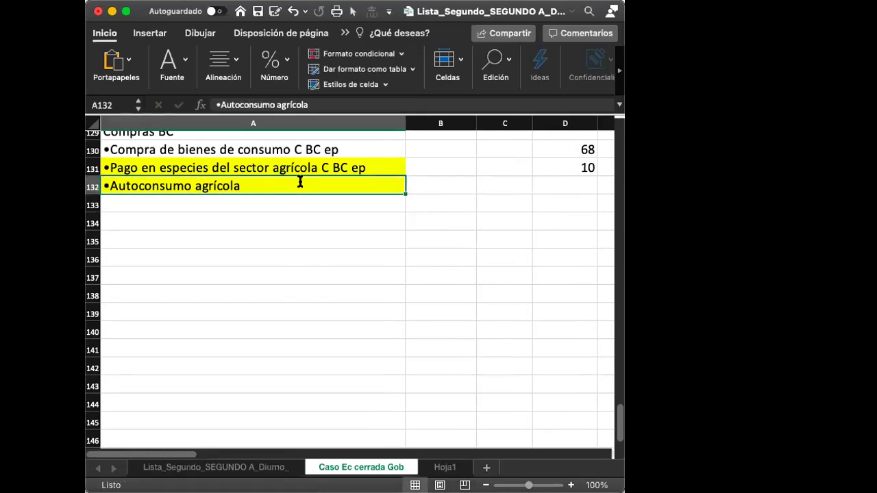
left_click(343, 103)
type("c bc pe  SyS ep")
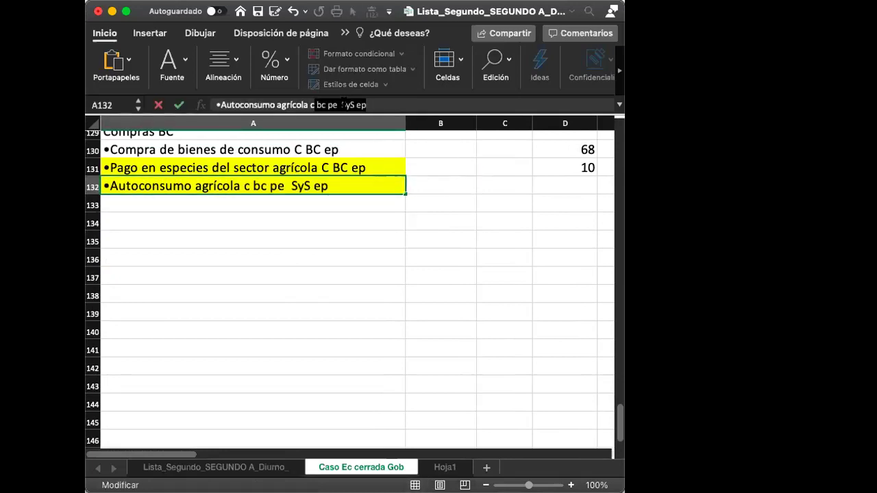
key("BackSpace")
key("BackSpace")
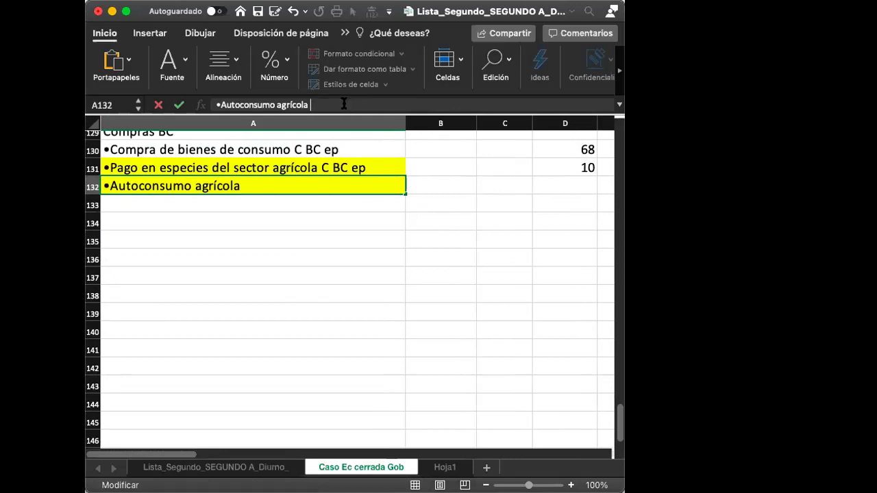
type("C Bc pe  SyS ep")
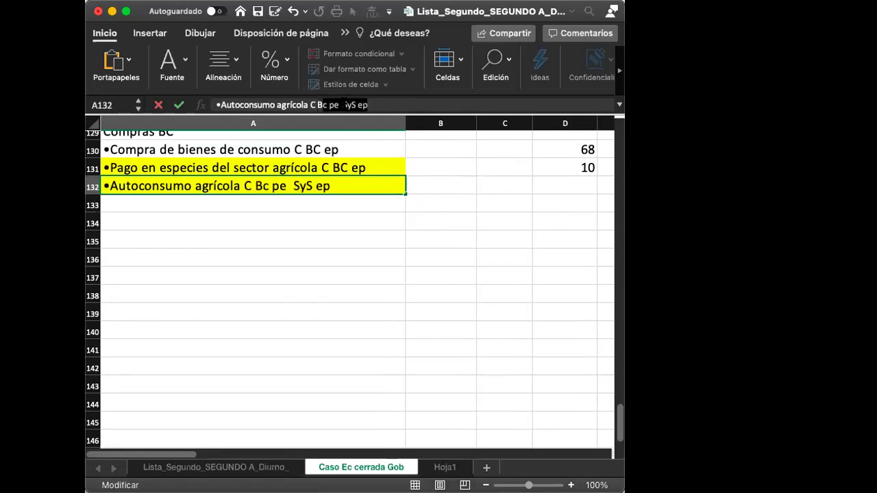
type("C")
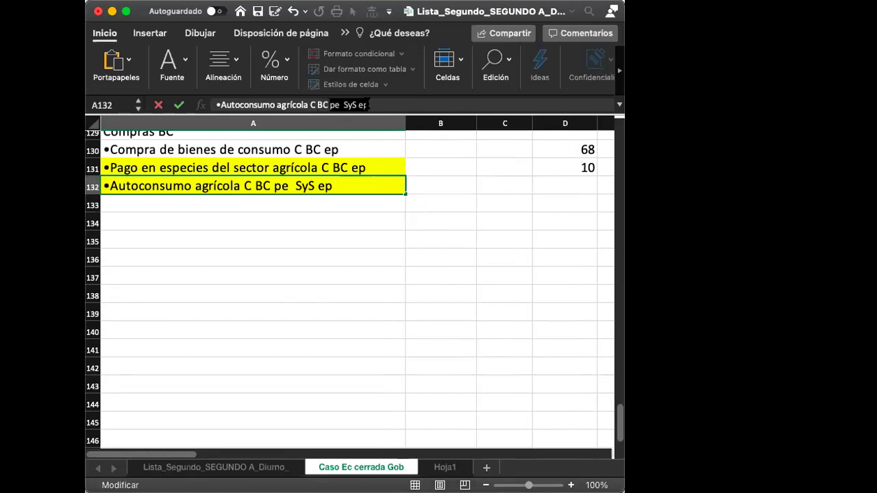
type(" e")
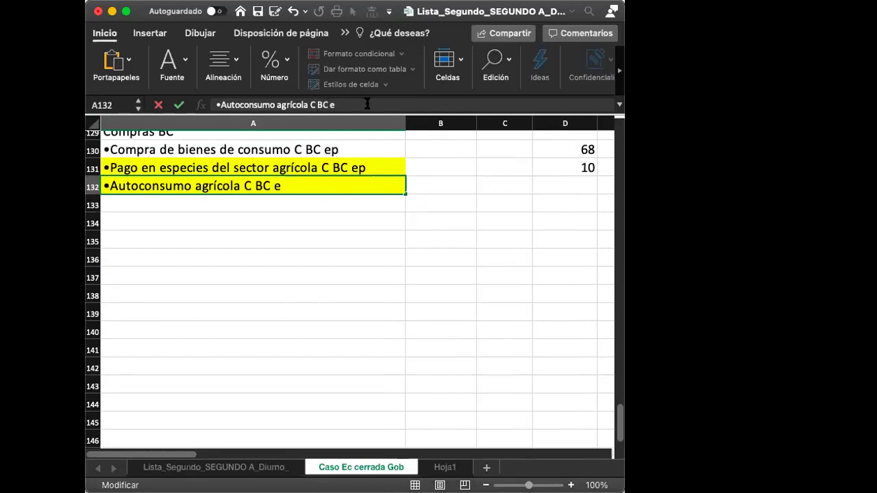
type("p")
key("Return")
Step: Enter the formula =B23 in D132 to bring in the agricultural self-consumption amount under RECURSOS
key("Up")
key("Right")
key("Right")
type("=")
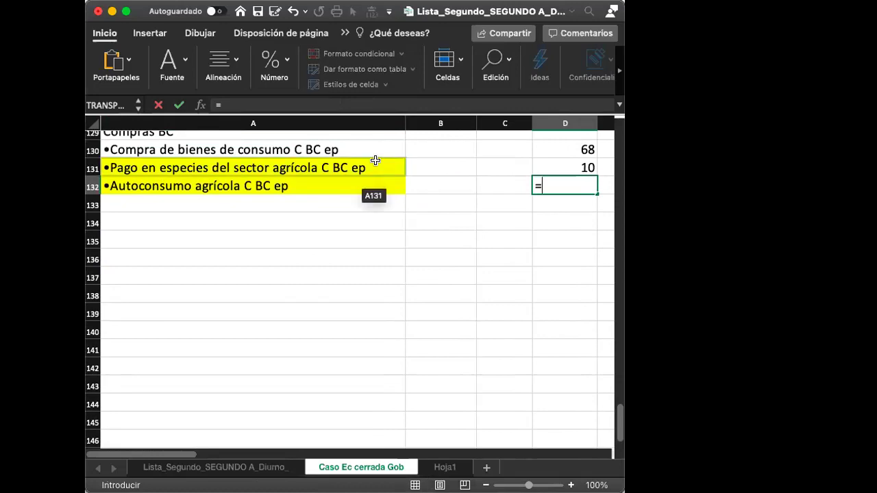
scroll(376, 160, "up", 10)
scroll(375, 160, "up", 15)
scroll(376, 160, "down", 3)
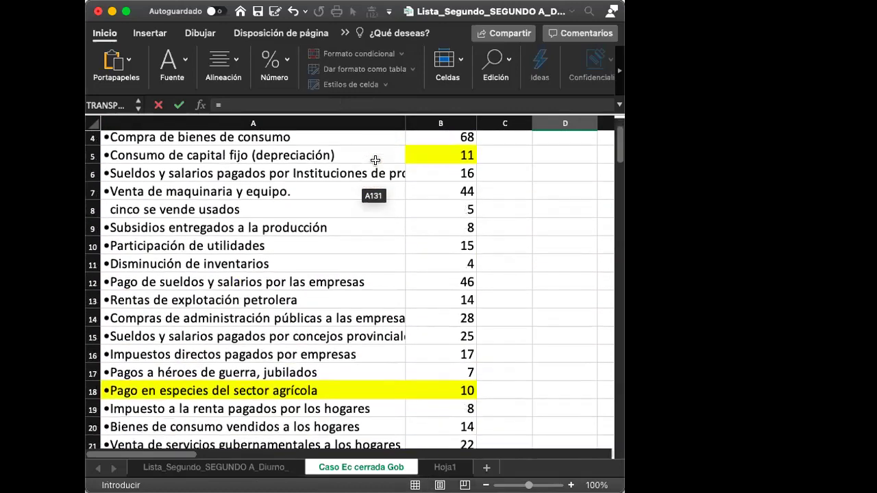
left_click(465, 348)
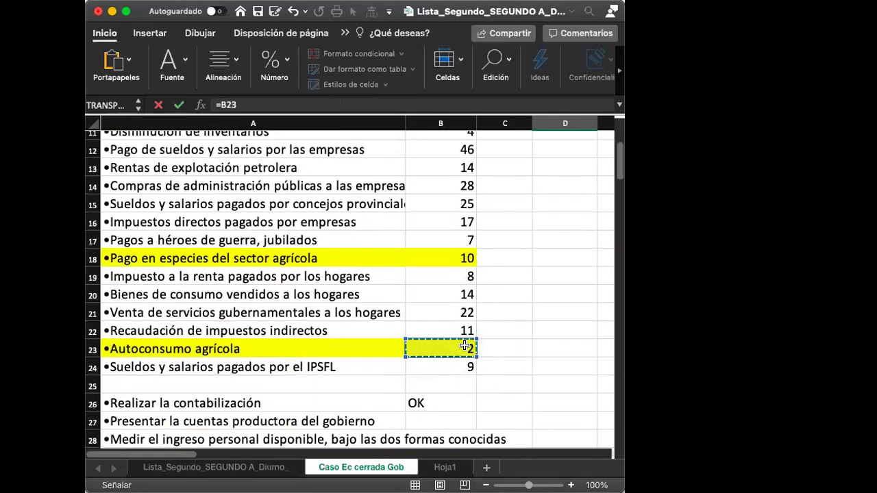
key("Return")
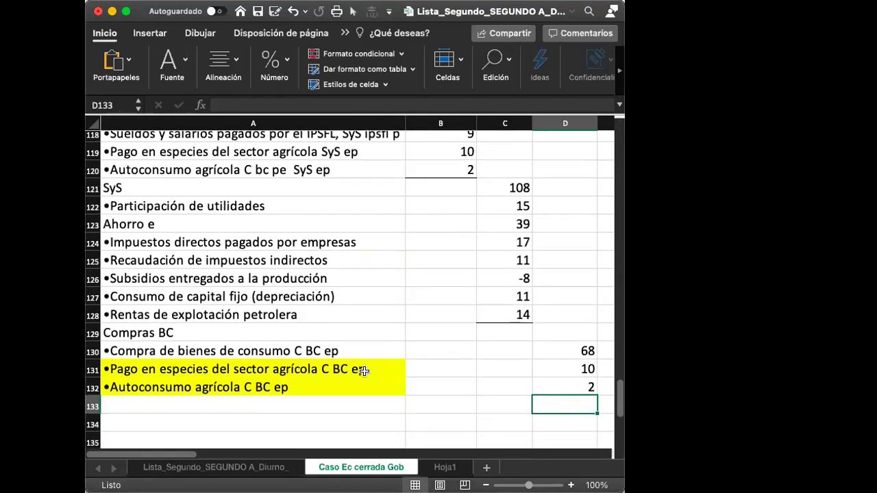
Step: Remove the yellow fill from the two agricultural labels in A131:A132
left_click(364, 371)
key("shift+Down")
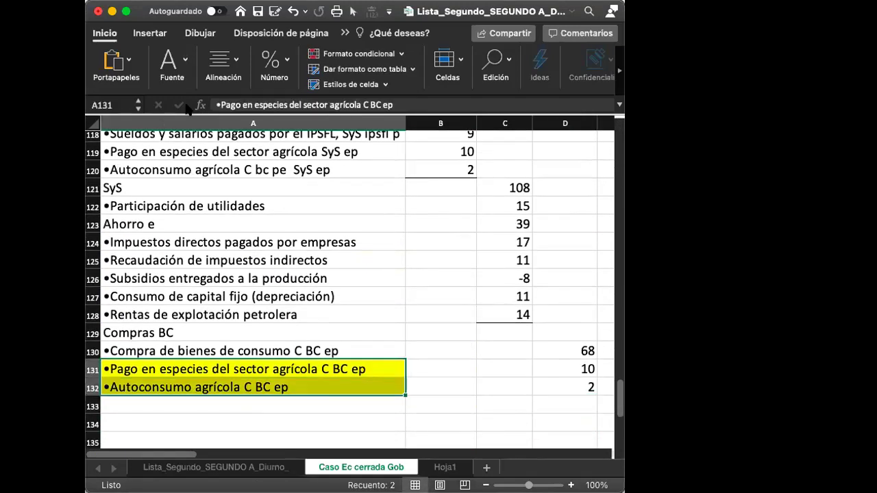
left_click(185, 62)
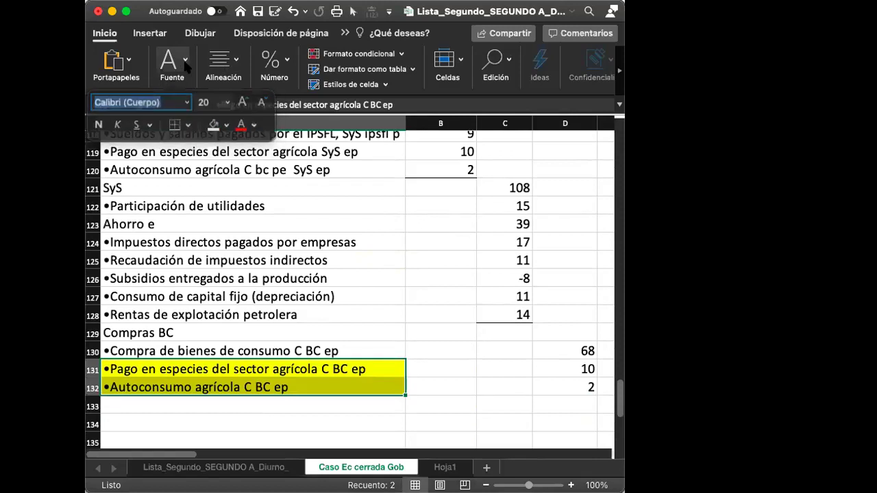
left_click(214, 126)
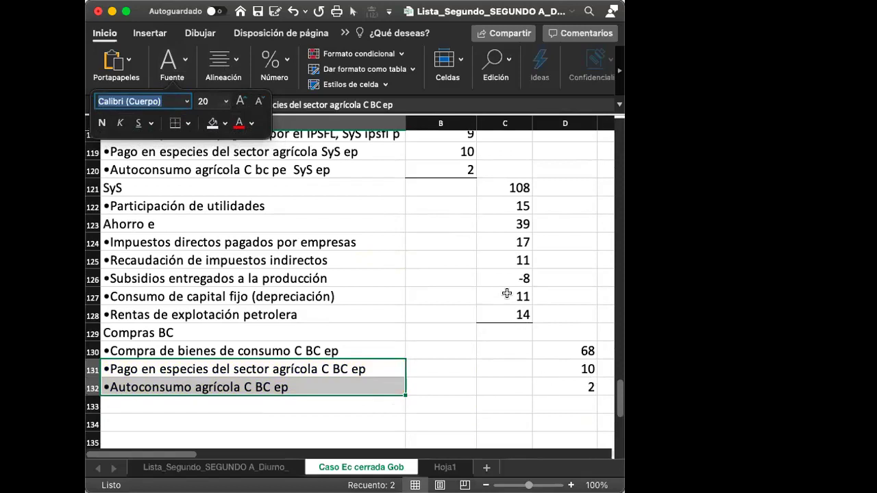
scroll(393, 318, "up", 2)
scroll(393, 318, "up", 20)
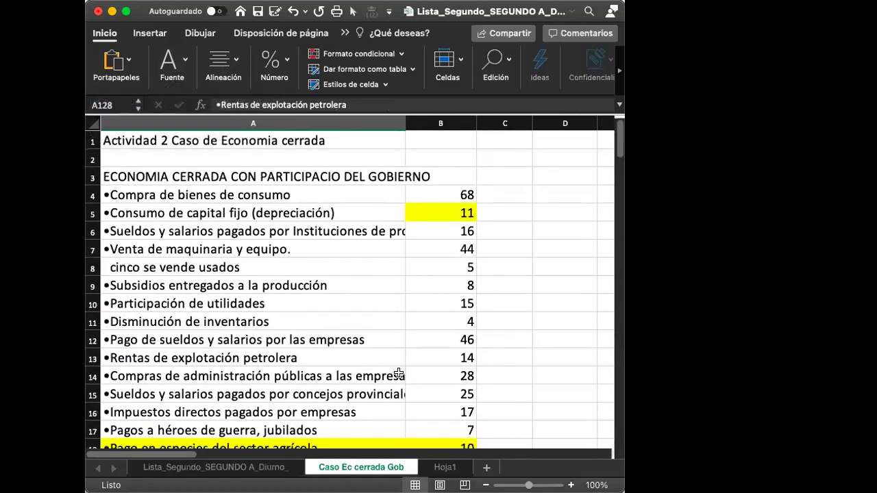
Step: Copy the label "•Bienes de consumo vendidos a los hogares" from A20 into A133
left_click(328, 358)
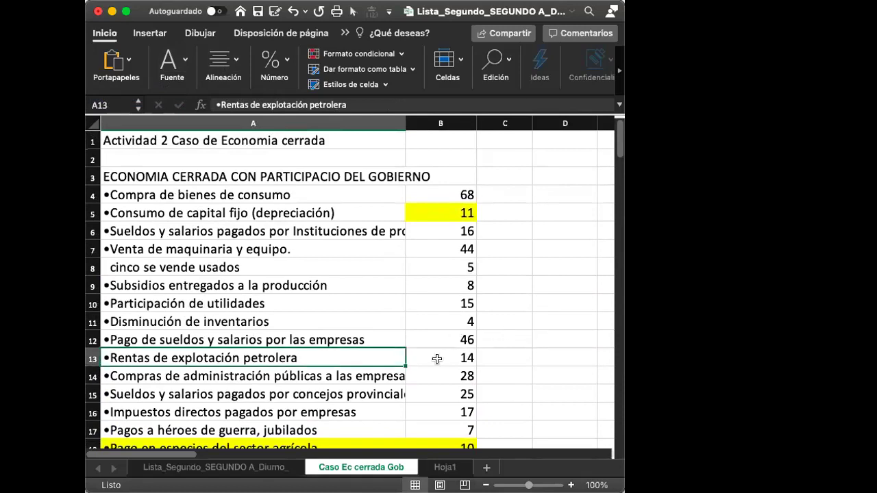
scroll(436, 359, "down", 3)
scroll(436, 359, "down", 2)
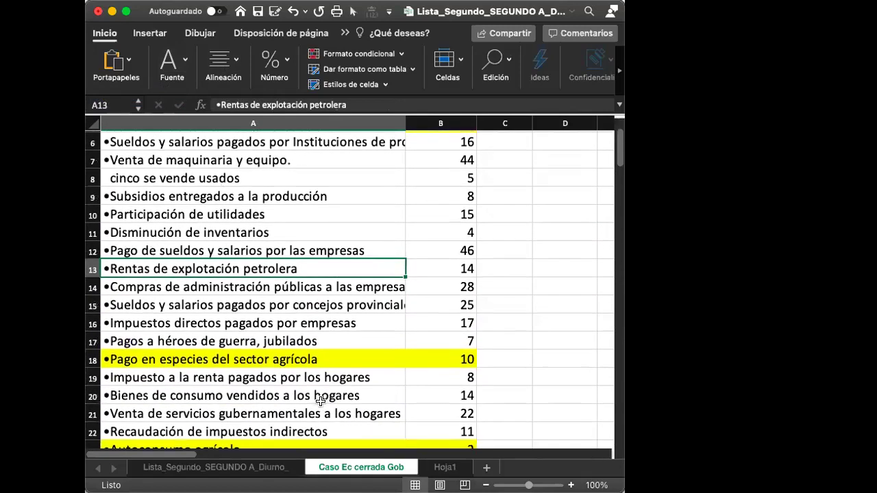
left_click(321, 398)
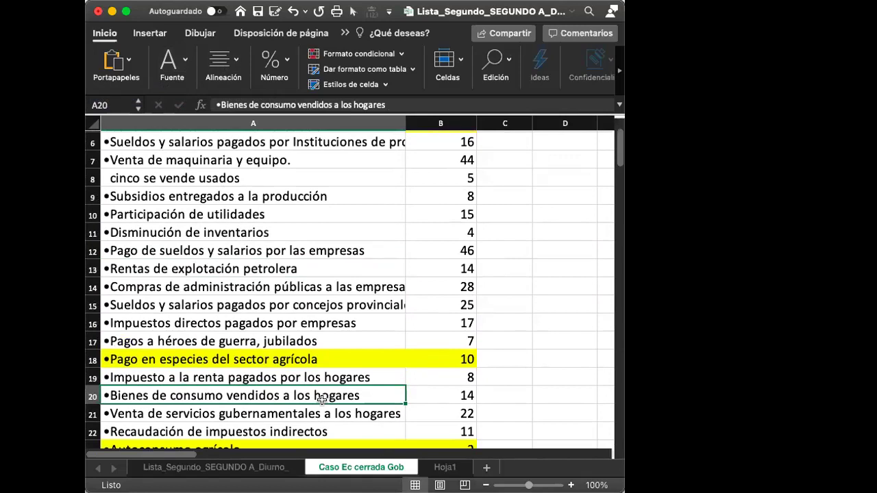
key("super+c")
scroll(320, 395, "down", 12)
scroll(323, 396, "down", 18)
scroll(324, 396, "down", 9)
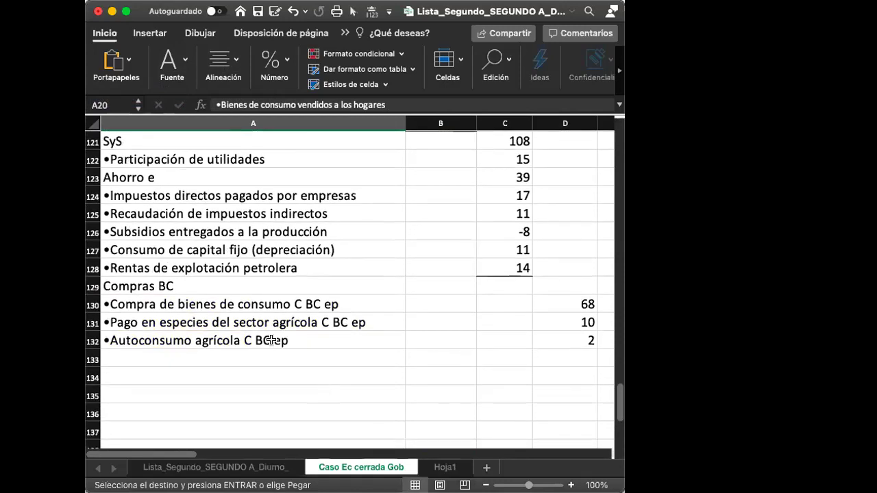
left_click(268, 351)
key("super+v")
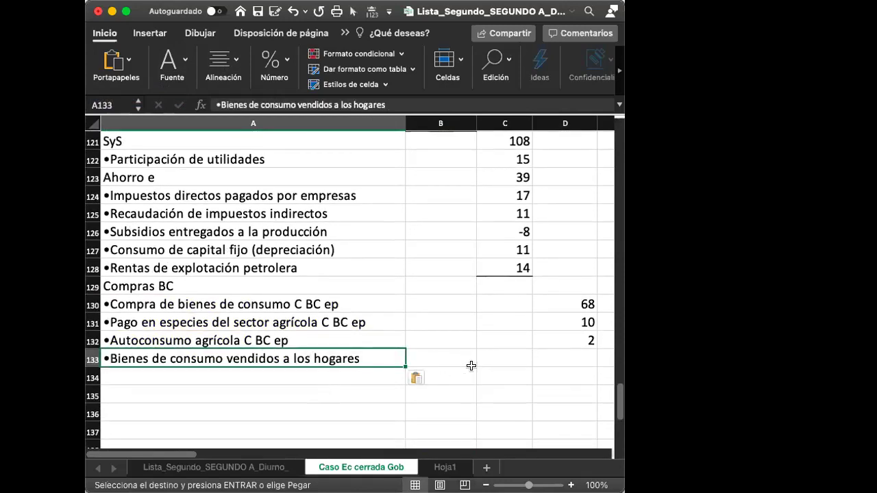
Step: Extend the label in A133 with "C BC ep" so it reads "•Bienes de consumo vendidos a los hogares C BC ep"
left_click(549, 357)
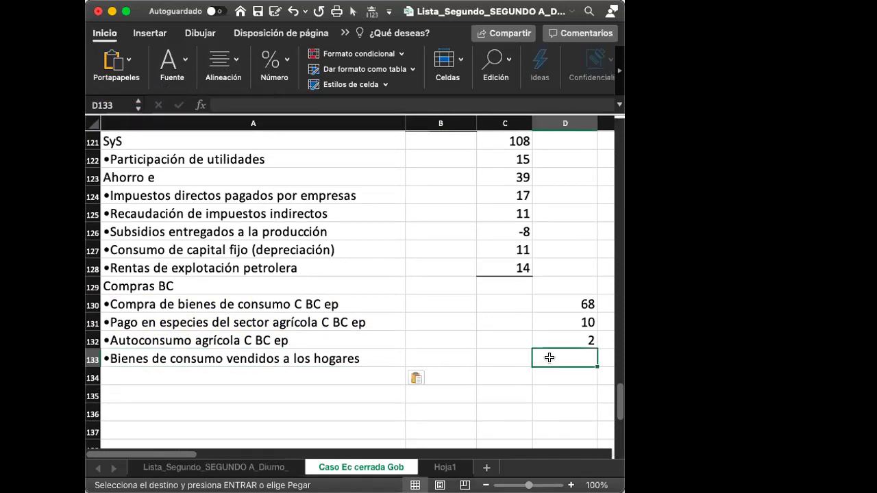
left_click(373, 356)
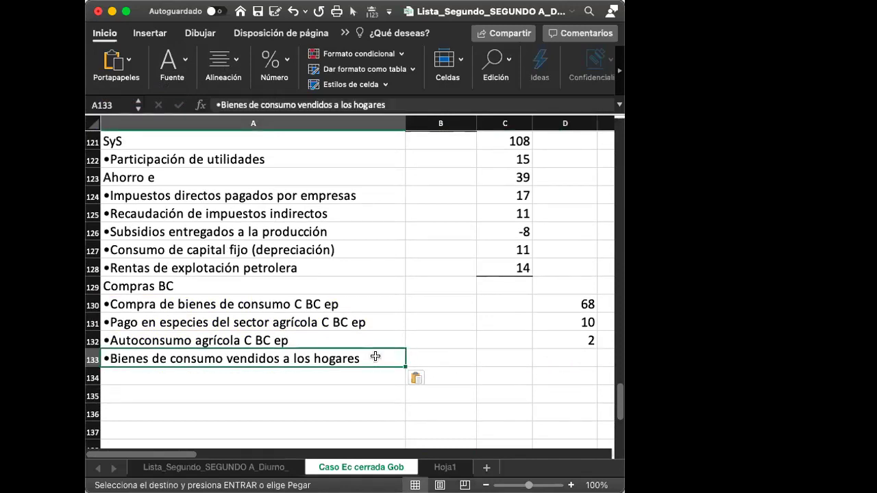
double_click(373, 356)
type("c")
key("BackSpace")
type("C BC")
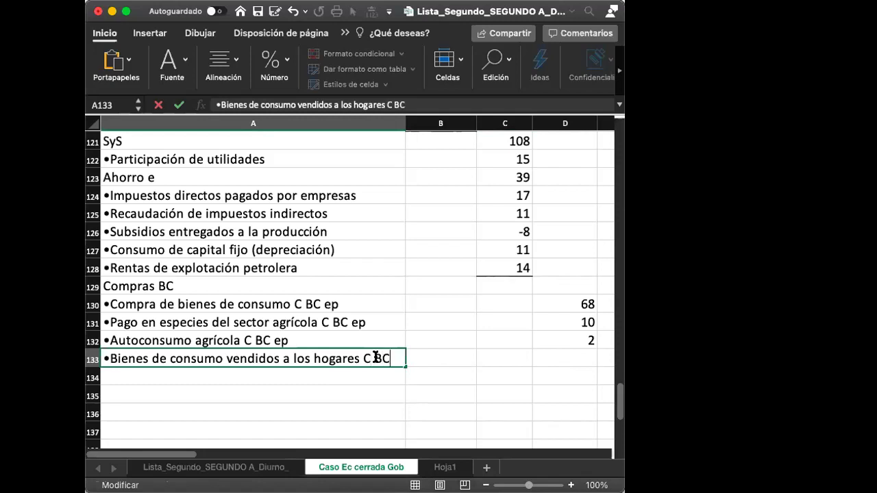
type(" ep")
key("Return")
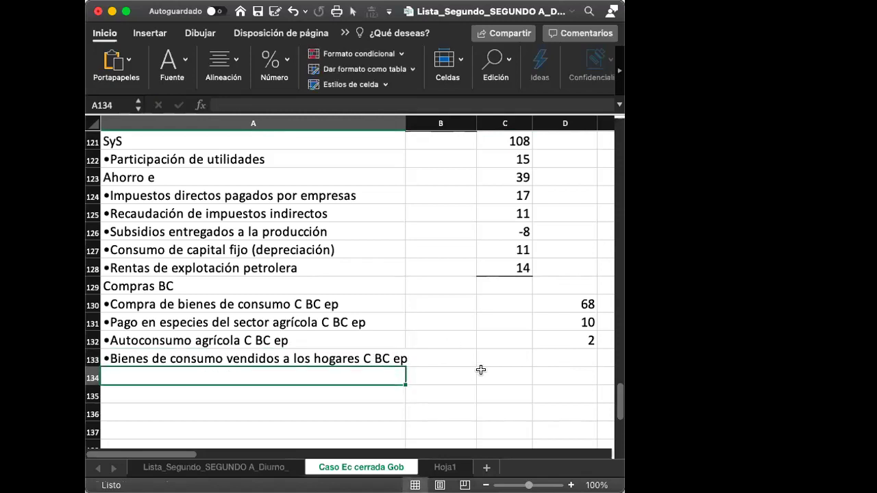
Step: Enter the formula =B20 in D133 to bring in the amount of consumer goods sold to households
left_click(550, 359)
type("=")
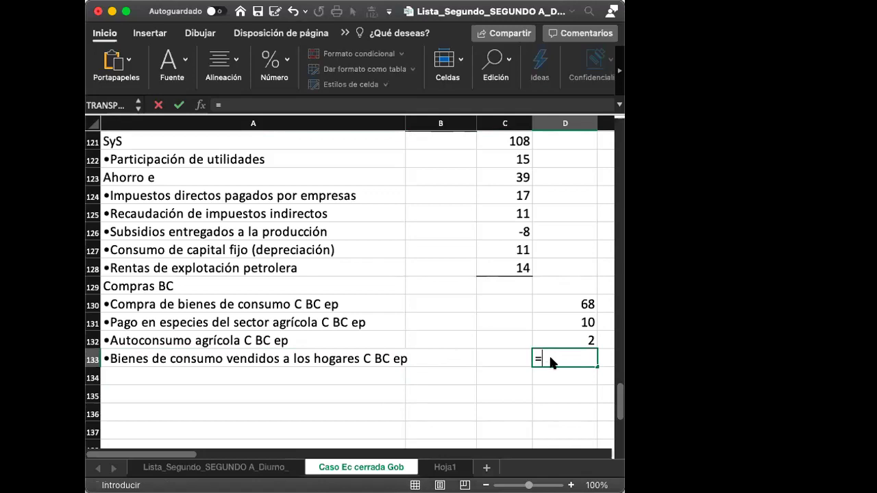
scroll(421, 247, "up", 20)
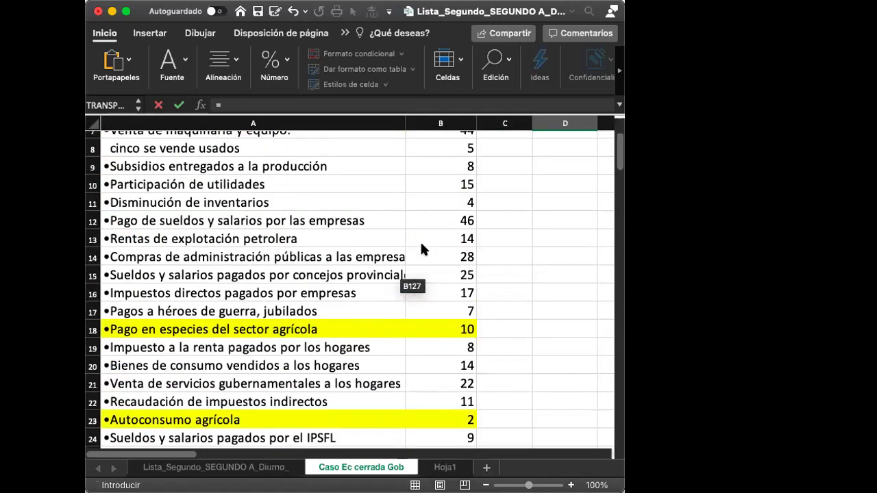
left_click(470, 363)
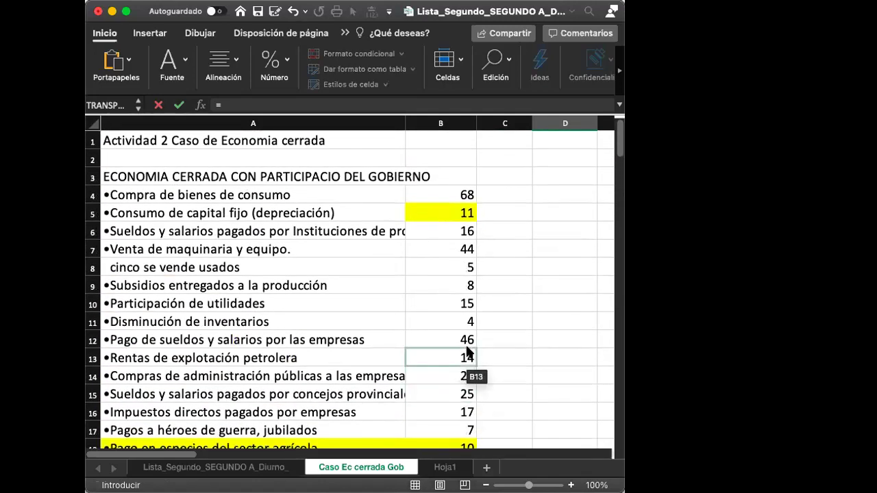
scroll(469, 353, "down", 3)
scroll(470, 352, "down", 2)
left_click(470, 300)
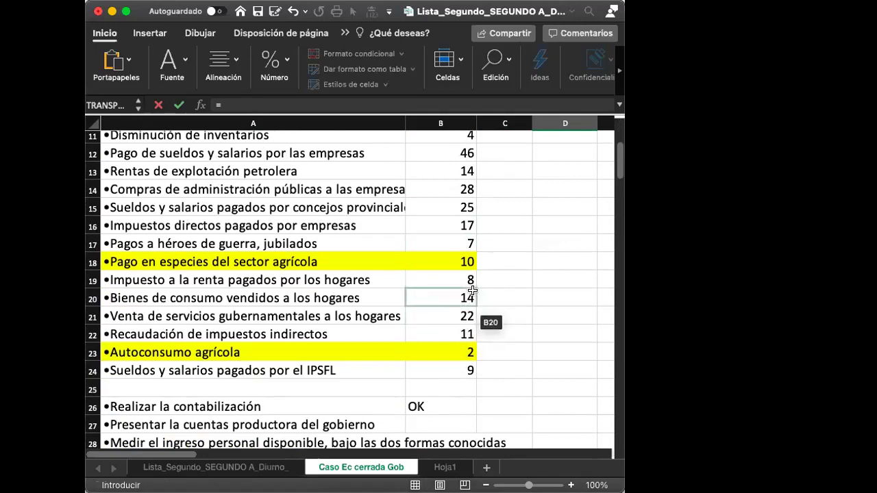
key("Return")
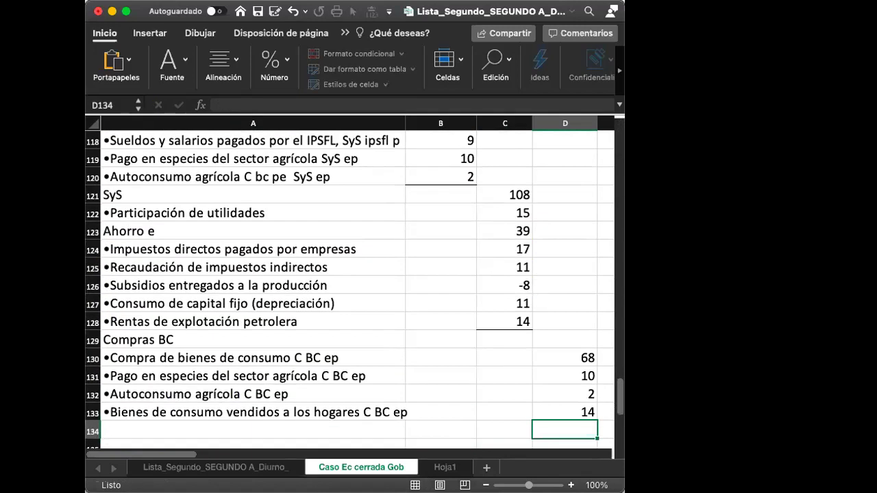
Step: Examine the household and IPSFL items above for consumption purchases still missing from the Compras BC list
scroll(396, 336, "down", 4)
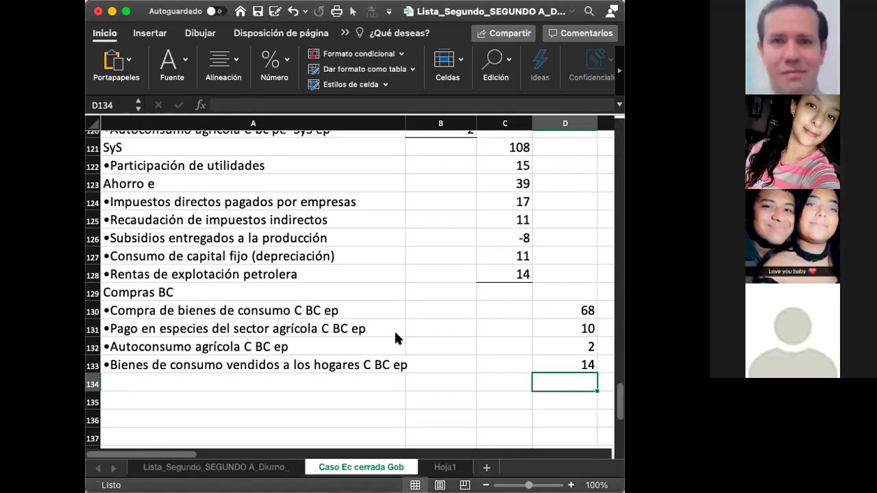
scroll(396, 338, "down", 2)
scroll(395, 338, "up", 3)
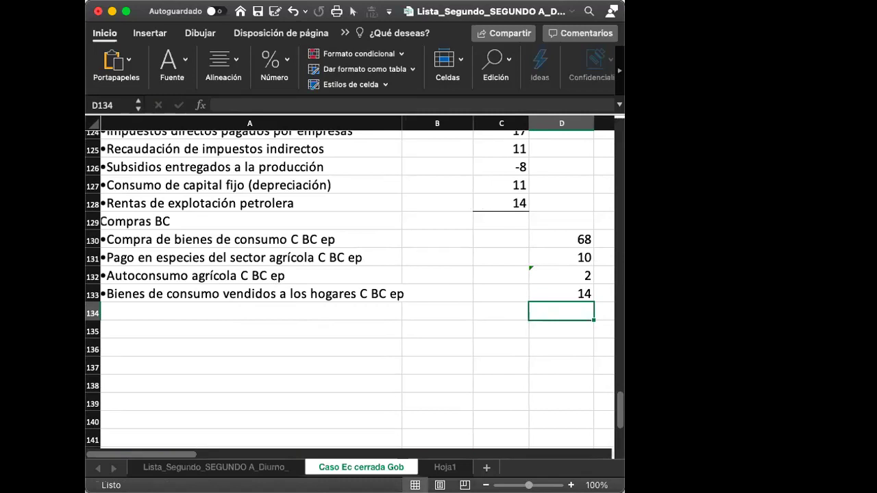
left_click(360, 309)
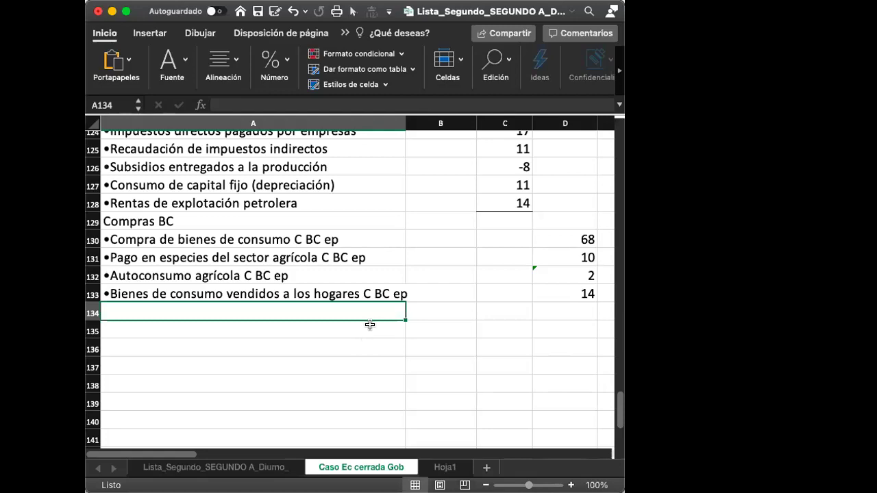
scroll(372, 324, "up", 10)
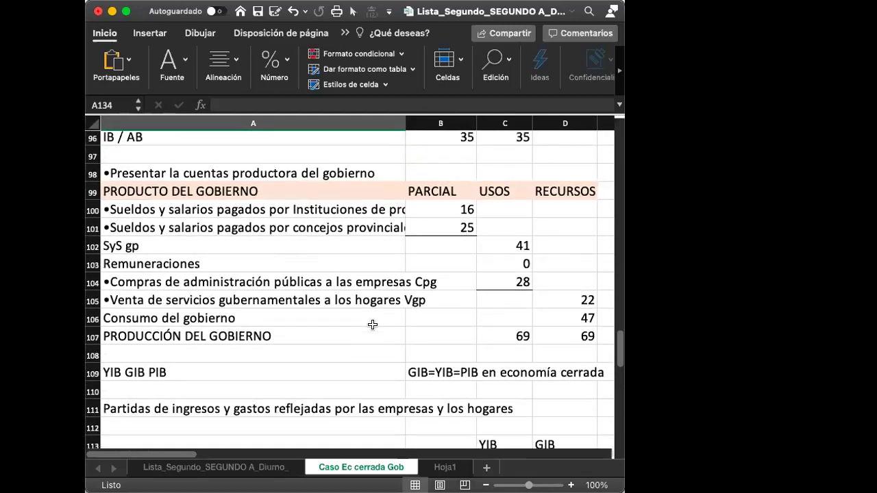
scroll(372, 324, "up", 10)
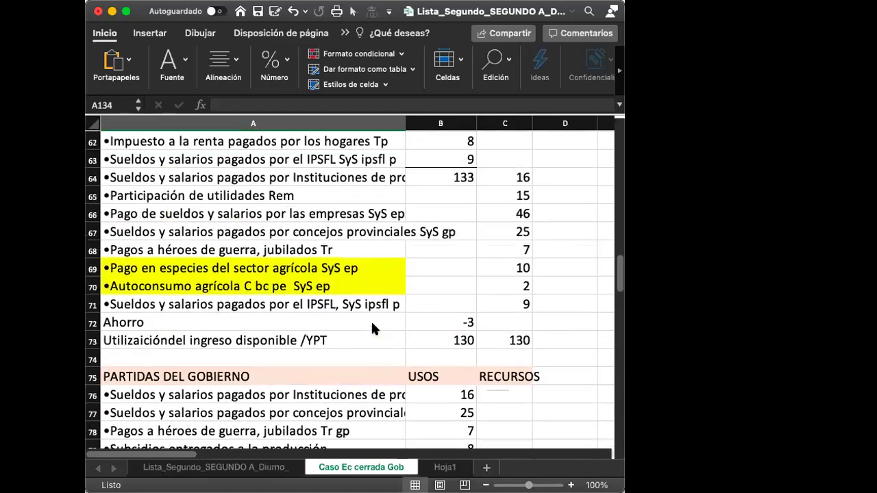
scroll(372, 328, "up", 3)
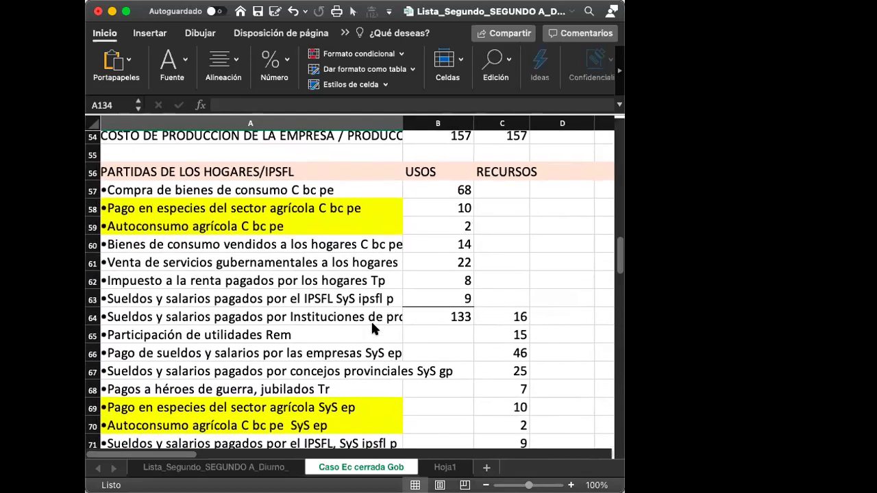
left_click(311, 261)
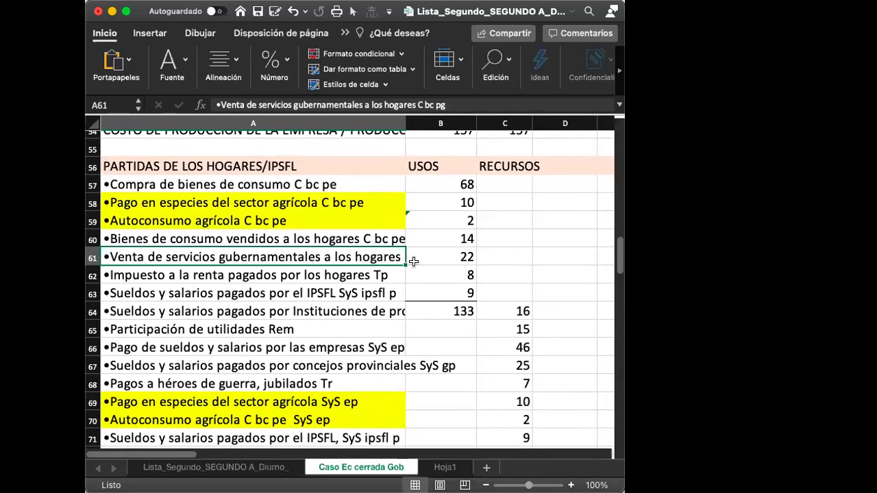
Step: Copy the label "•Venta de servicios gubernamentales a los hogares" from A21 into A134
scroll(418, 264, "up", 15)
scroll(427, 265, "up", 2)
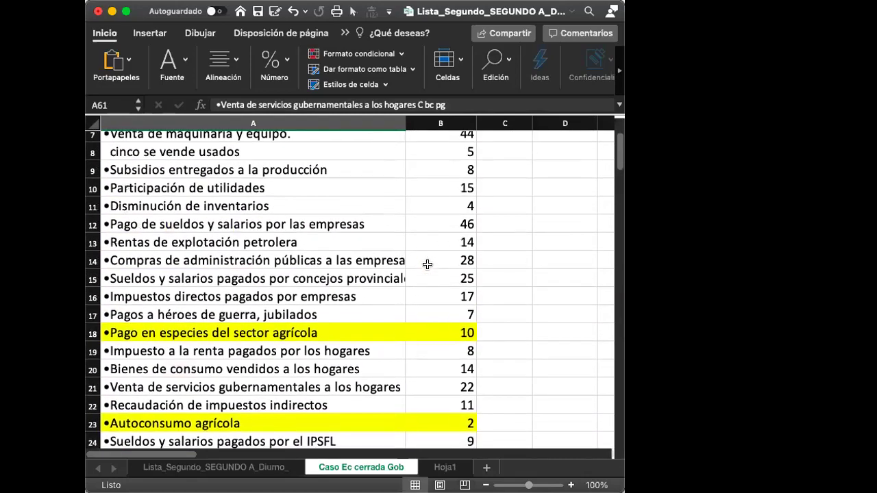
scroll(427, 264, "down", 1)
left_click(274, 359)
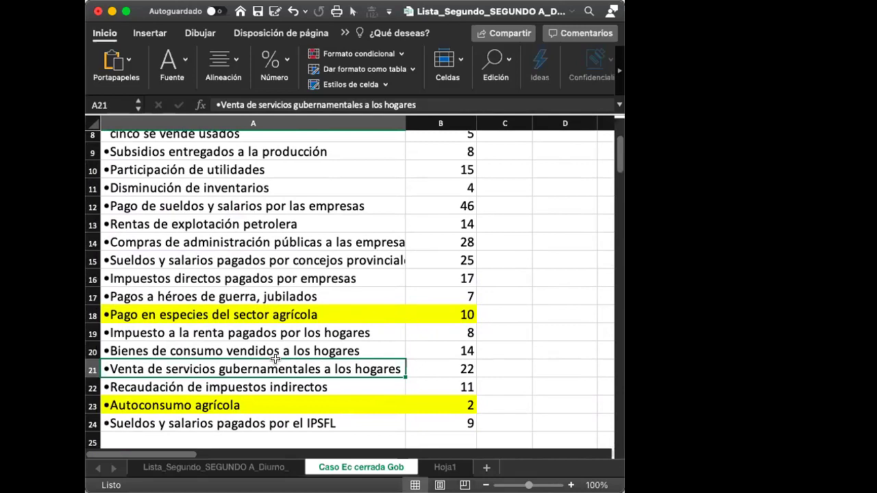
key("super+c")
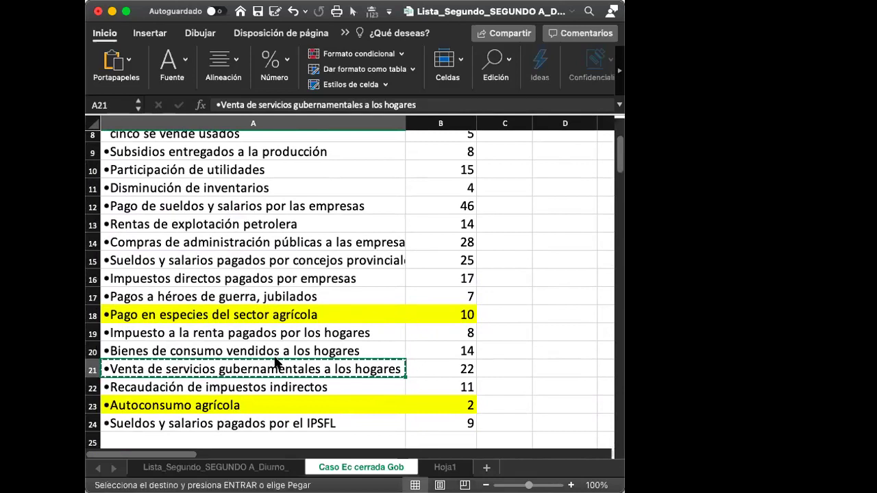
scroll(277, 363, "down", 10)
scroll(277, 364, "down", 20)
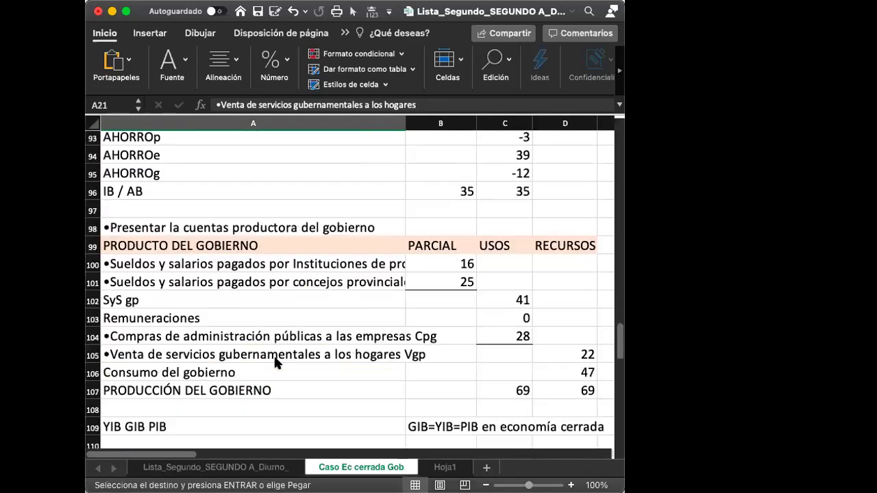
scroll(274, 363, "down", 3)
scroll(264, 231, "up", 2)
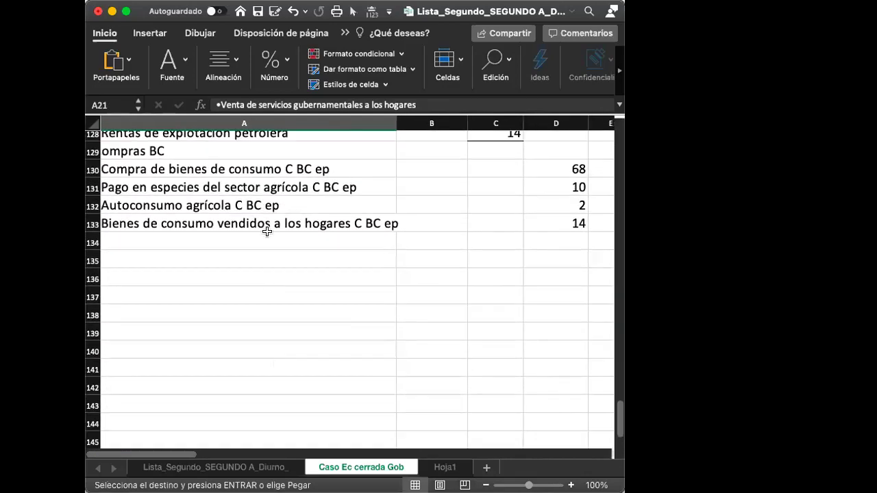
left_click(259, 237)
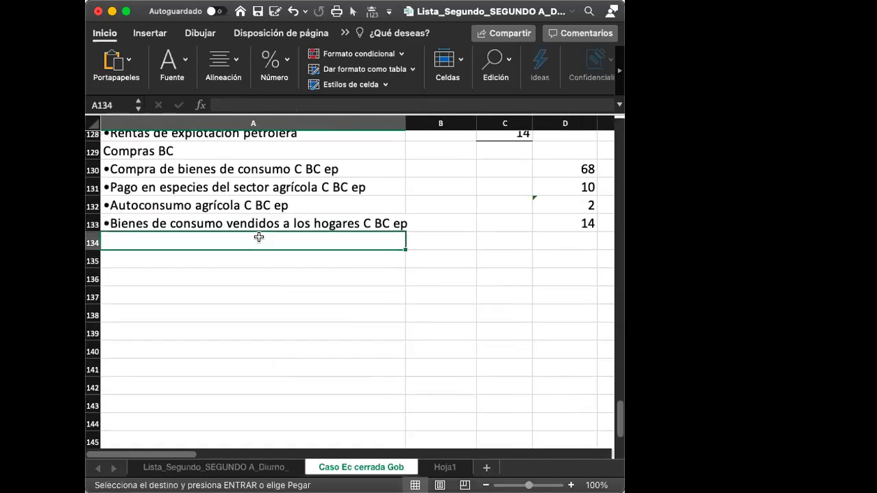
key("super+v")
Step: Extend the label in A134 with "C BC gp" so it reads "•Venta de servicios gubernamentales a los hogares C BC gp"
left_click(440, 104)
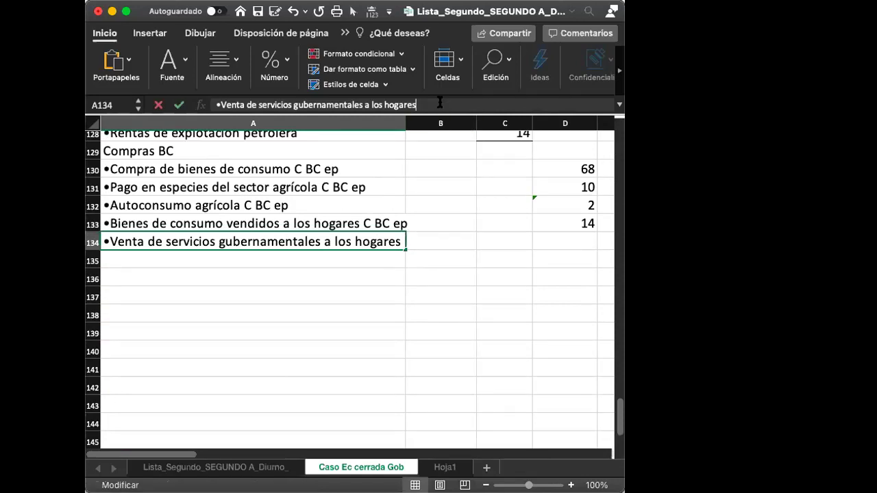
type("c")
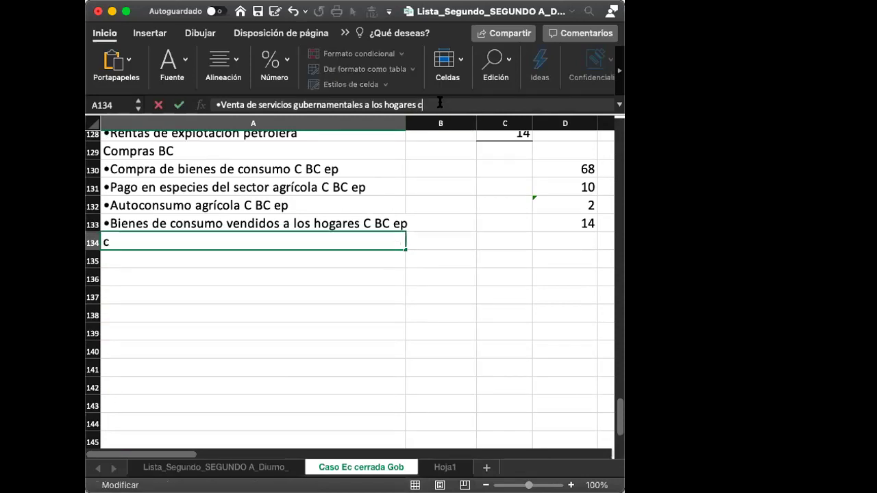
key("BackSpace")
type("C BC ep")
key("Return")
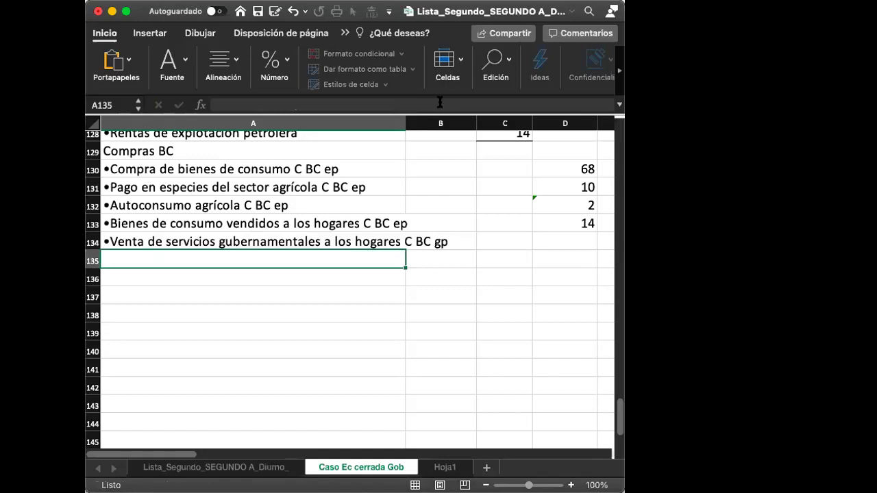
Step: Enter the formula =B21 in D134 to bring in the amount of government services sold to households
key("Up")
key("Right")
key("Right")
key("Right")
type("=")
scroll(453, 148, "up", 15)
scroll(454, 149, "up", 5)
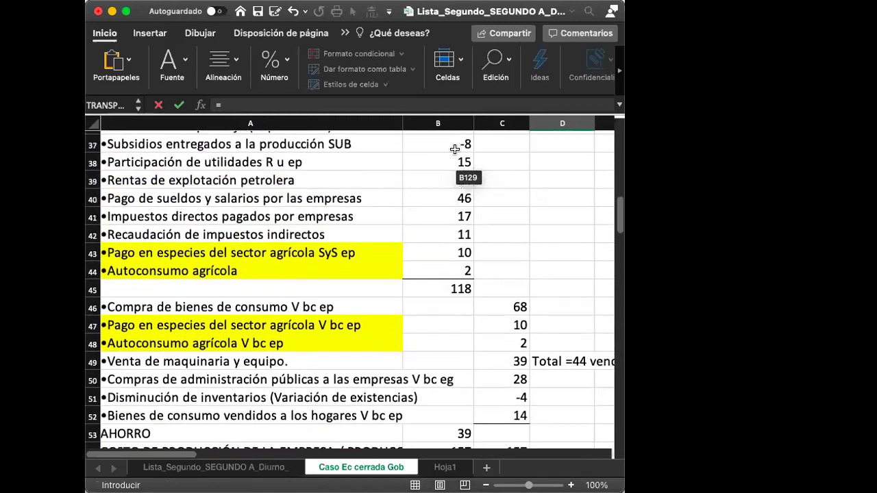
scroll(454, 148, "up", 15)
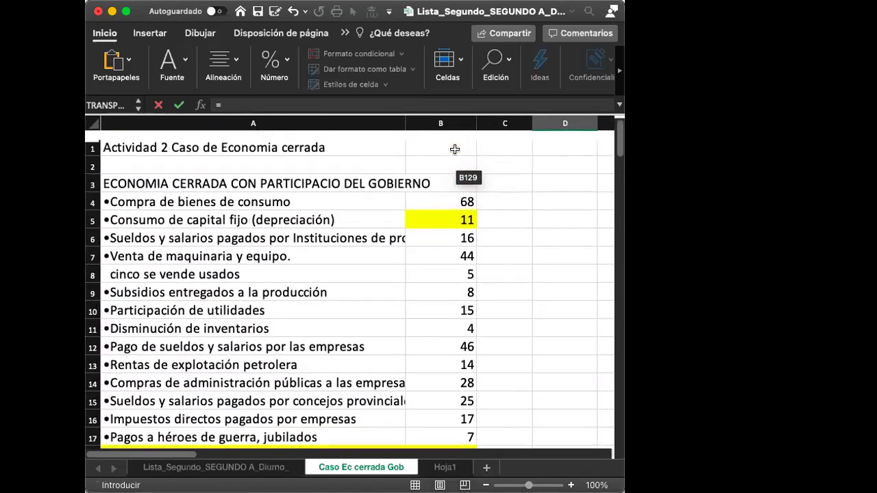
scroll(454, 149, "down", 5)
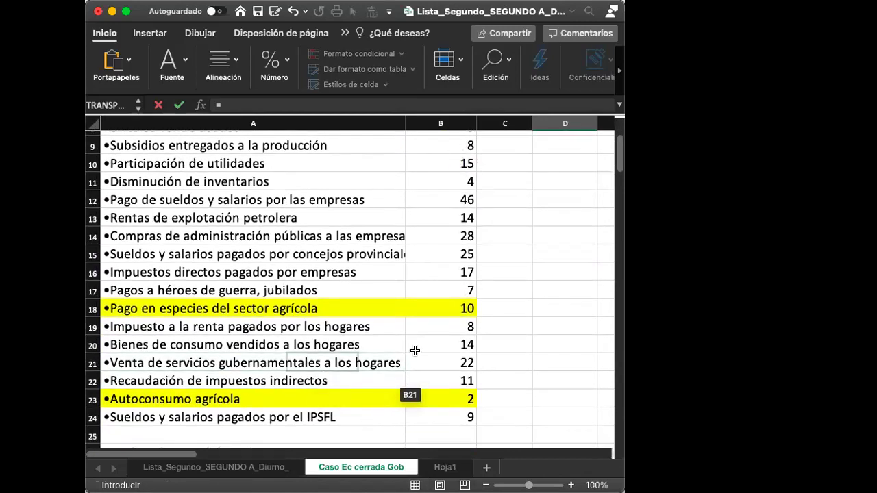
left_click(446, 362)
key("Return")
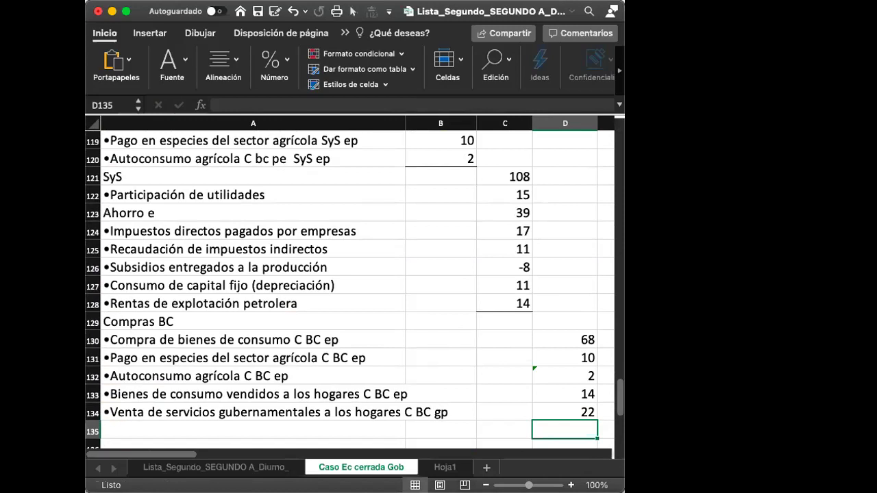
Step: Move the five Compras BC amounts from D130:D134 into the PARCIAL column, cells B130:B134
left_click(591, 338)
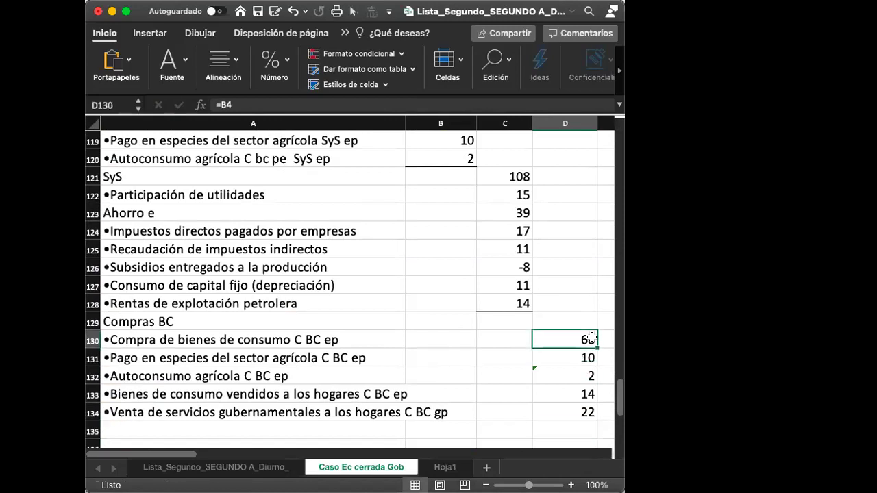
key("shift+Down")
key("shift+Down")
key("shift+Down")
key("shift+Down")
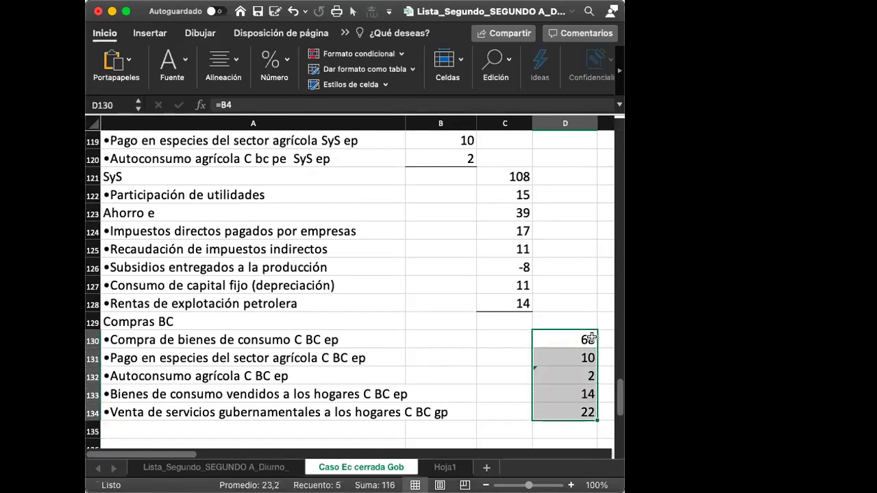
scroll(590, 339, "down", 3)
scroll(591, 337, "right", 1)
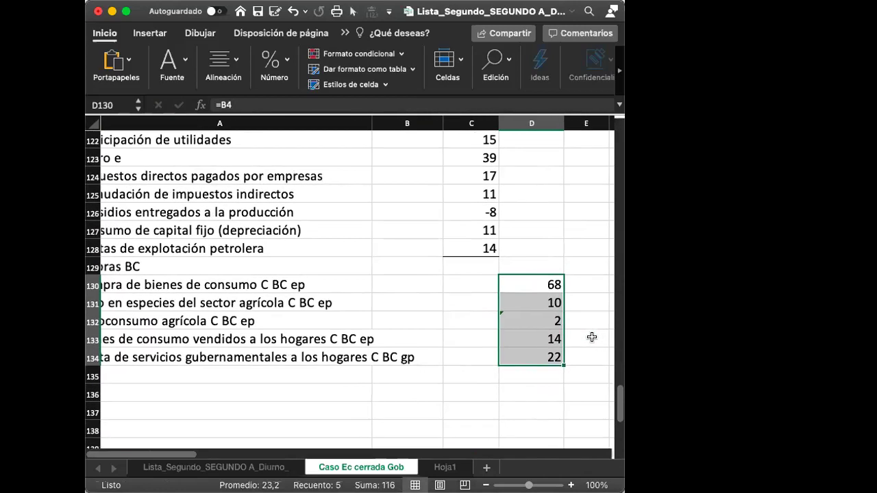
scroll(591, 337, "right", 1)
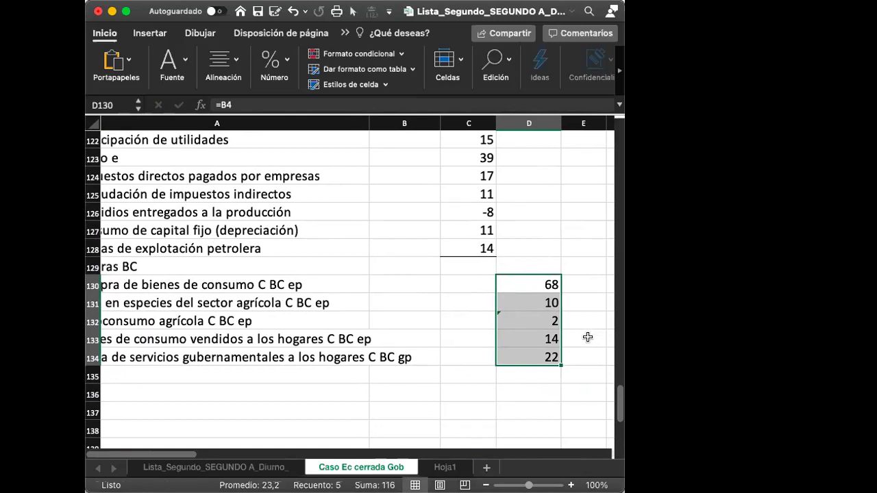
left_click(549, 367)
left_click(551, 279)
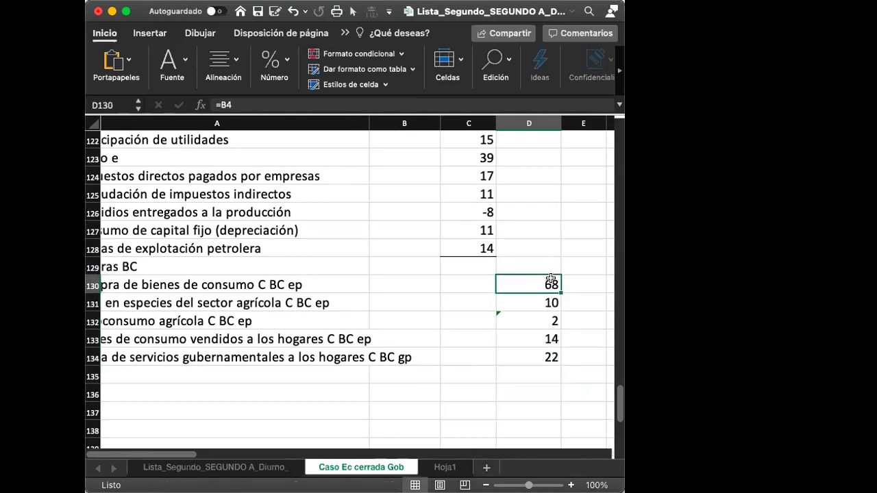
key("shift+Down")
key("shift+Down")
key("shift+Down")
key("shift+Down")
scroll(550, 279, "right", 1)
scroll(550, 278, "up", 2)
scroll(550, 277, "up", 1)
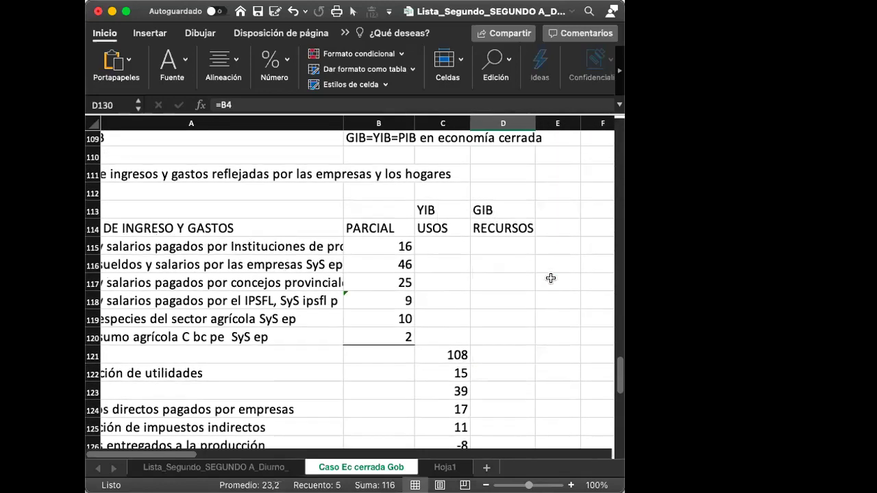
scroll(552, 278, "down", 5)
scroll(548, 294, "left", 3)
left_click_drag(552, 372, 453, 362)
left_click(512, 339)
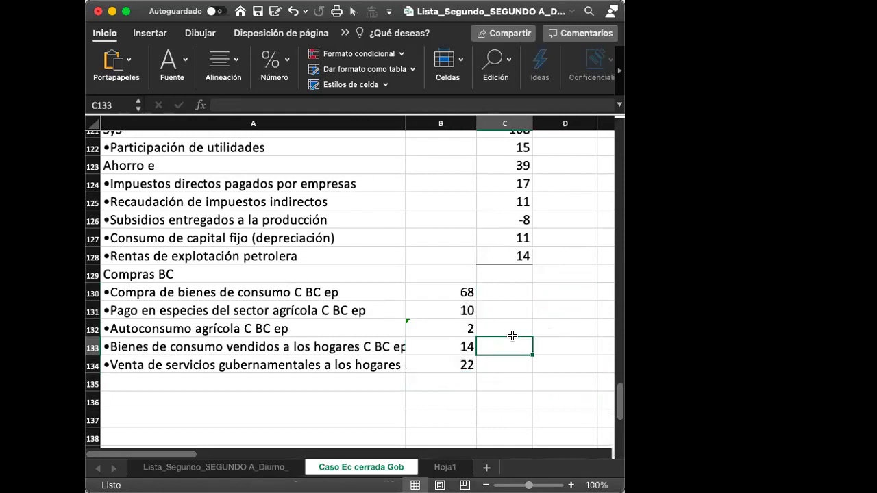
Step: Examine the income and expenditure account and the original data for a consumption item still missing from Compras BC
left_click(543, 275)
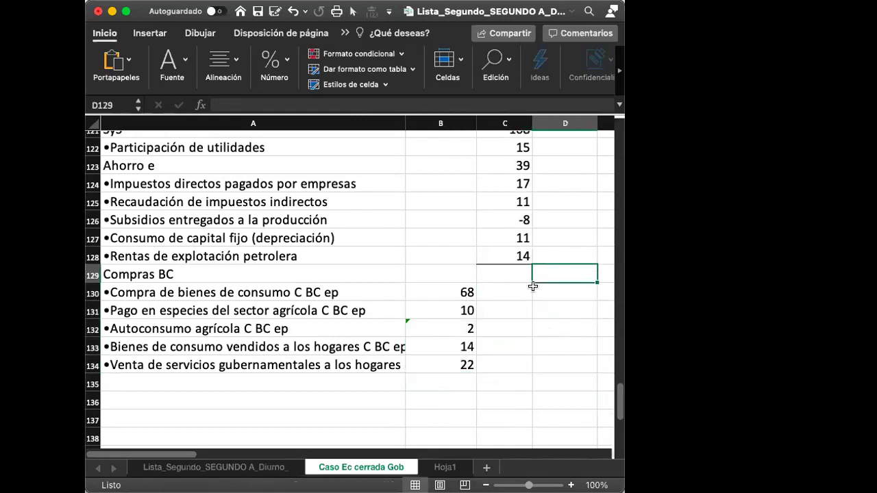
scroll(277, 284, "up", 5)
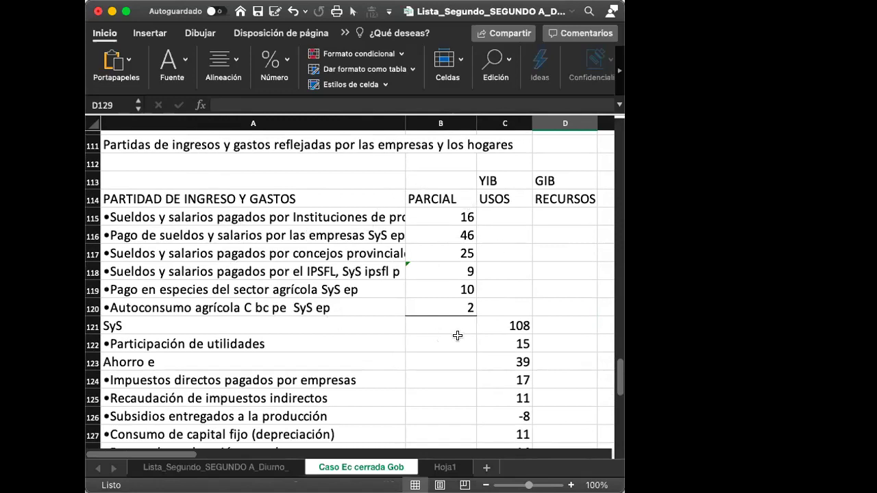
scroll(456, 335, "down", 8)
scroll(459, 312, "up", 1)
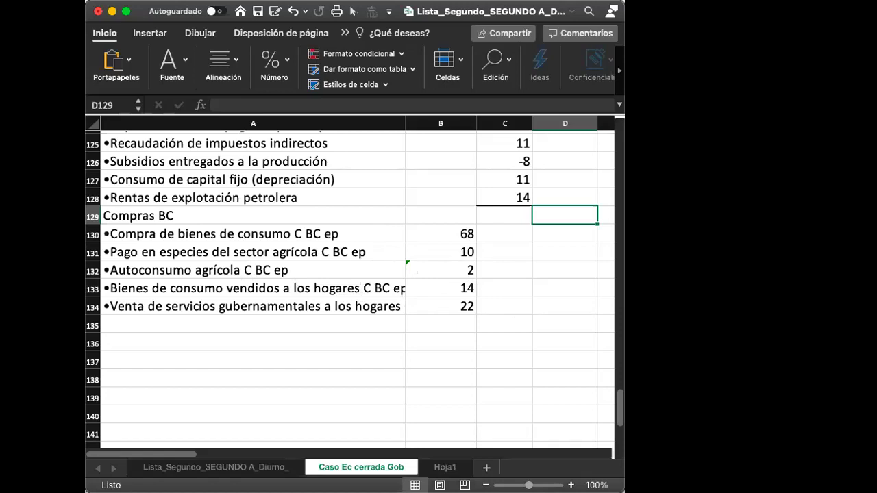
type("=SUMA(H78:H83")
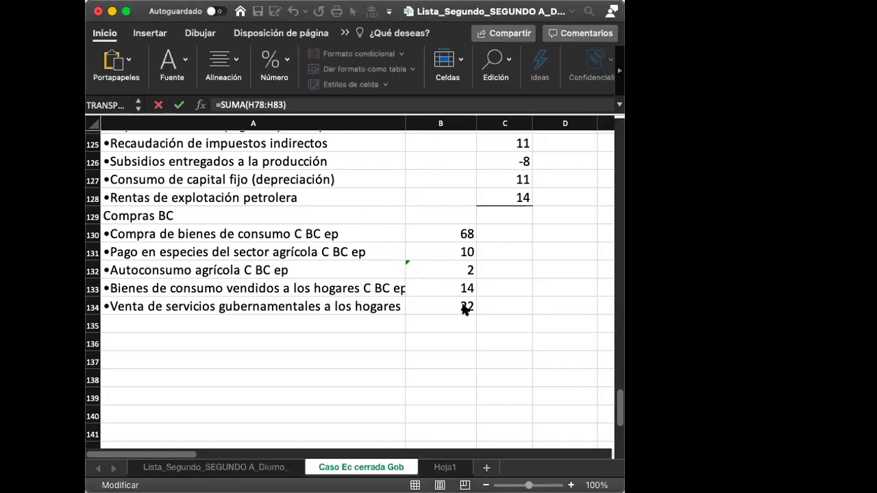
scroll(463, 305, "up", 10)
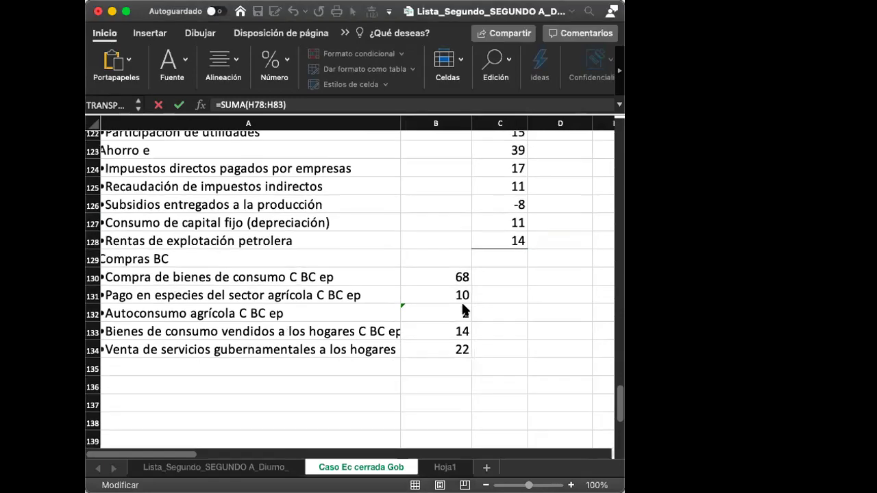
scroll(462, 304, "up", 20)
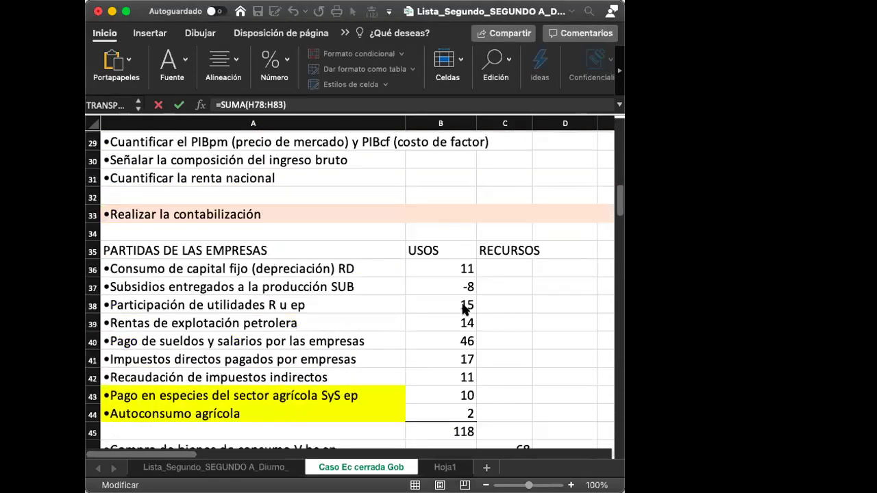
scroll(463, 308, "up", 3)
scroll(463, 308, "down", 7)
scroll(463, 306, "up", 2)
scroll(463, 307, "up", 2)
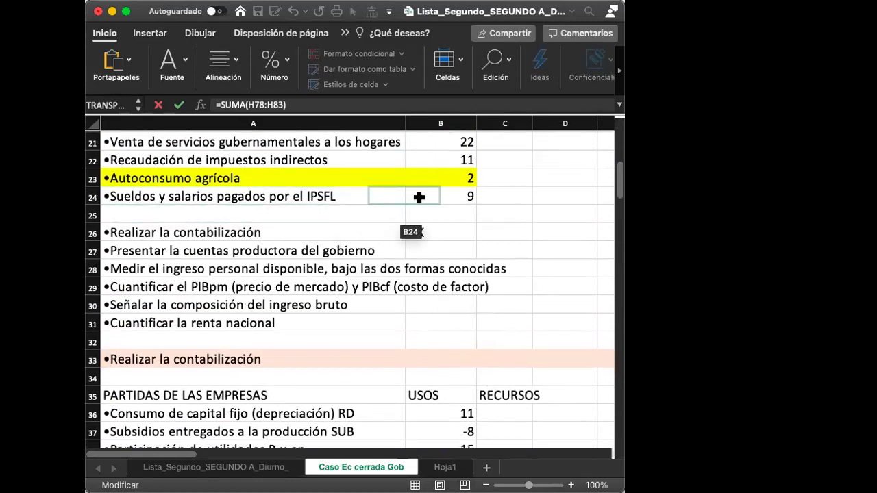
key("Return")
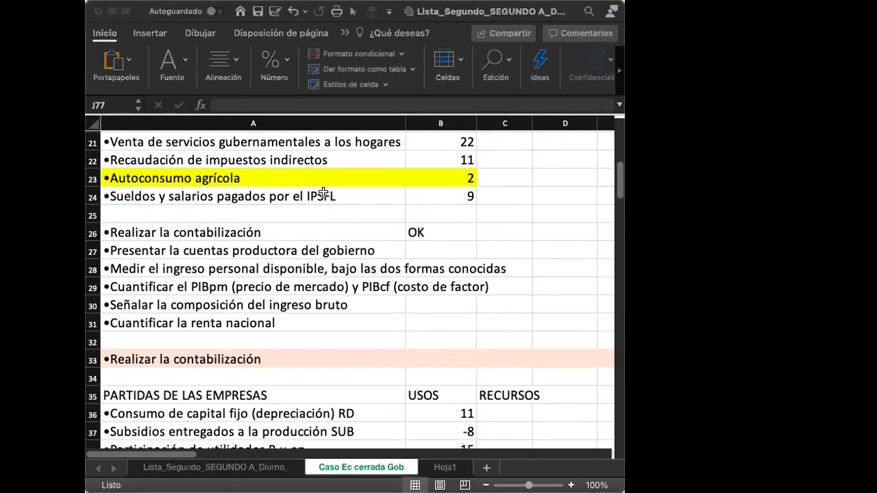
Step: Copy the label "•Sueldos y salarios pagados por el IPSFL" from A24 into A135
left_click(325, 197)
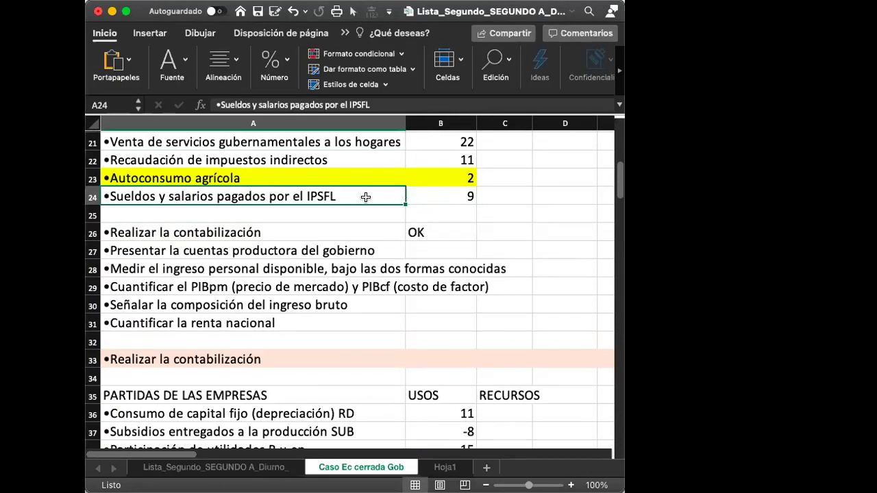
scroll(333, 265, "down", 5)
scroll(333, 265, "up", 4)
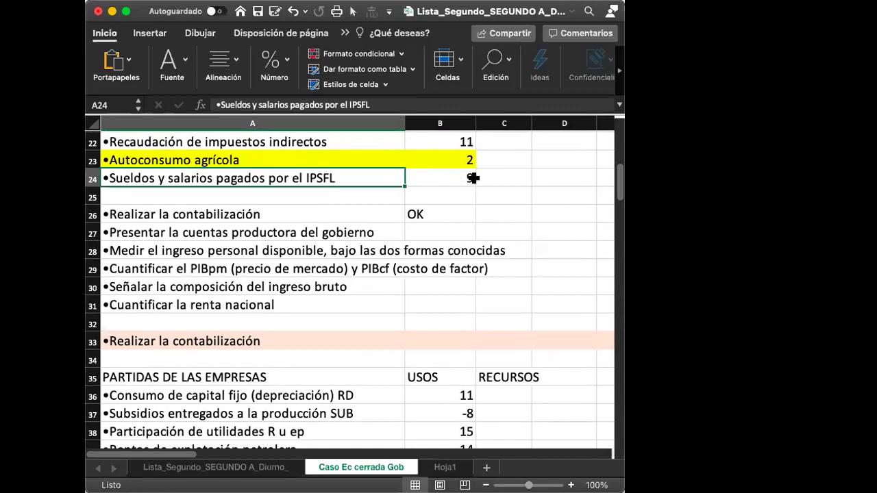
key("super+c")
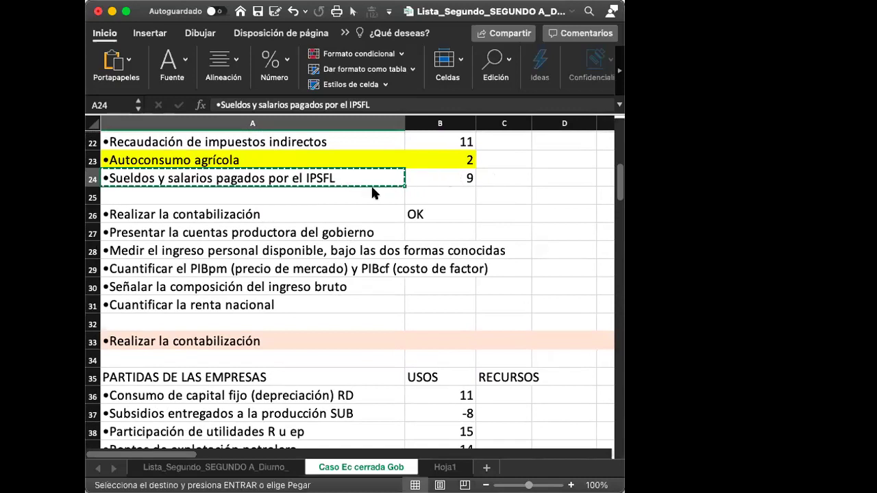
scroll(326, 210, "down", 8)
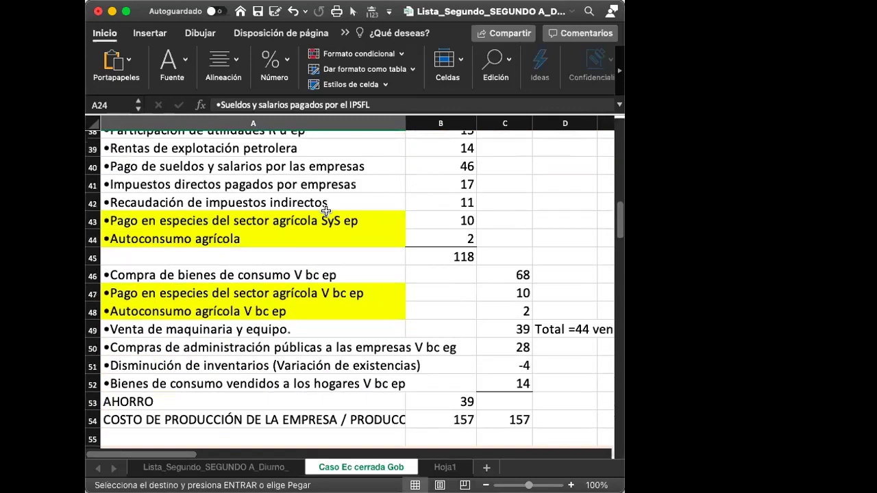
scroll(325, 210, "down", 18)
scroll(334, 217, "down", 20)
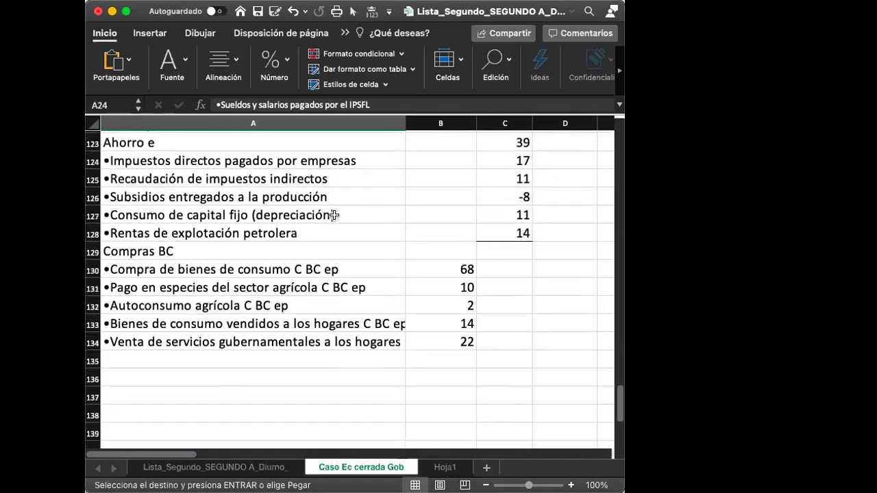
scroll(334, 216, "down", 3)
left_click(254, 307)
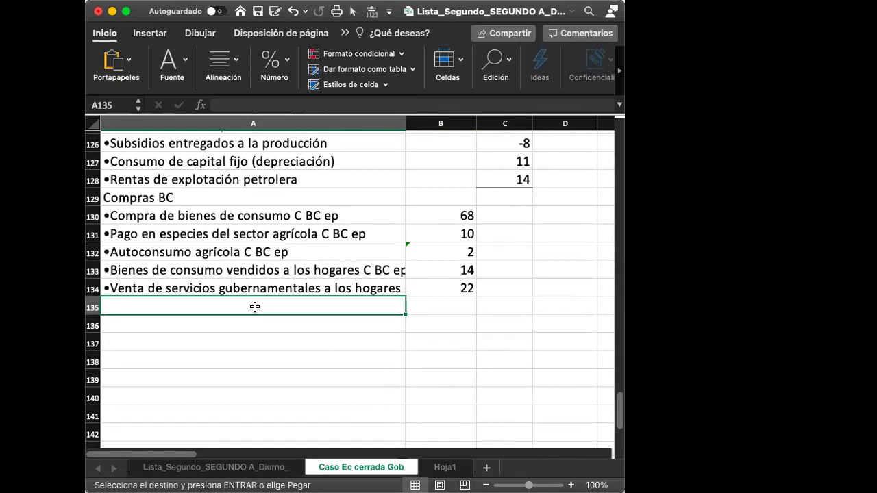
key("super+v")
Step: Enter the formula =B24 in B135 to bring in the amount of wages paid by the IPSFL
left_click(454, 310)
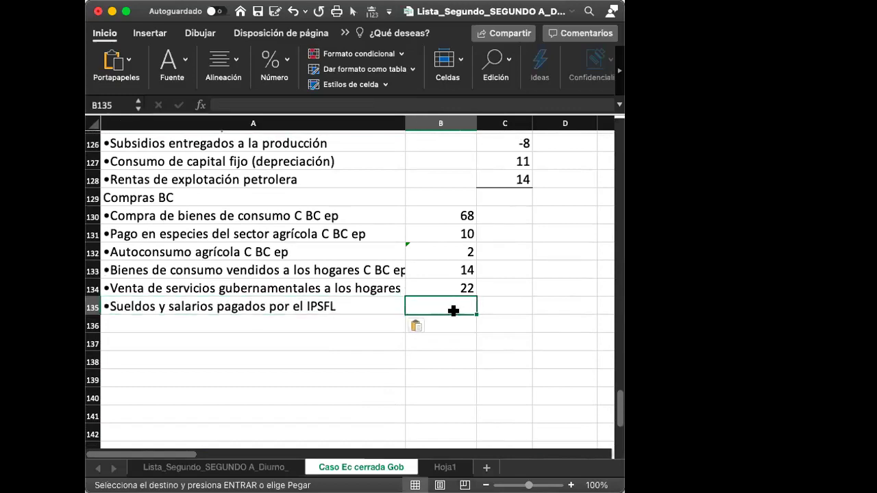
type("=")
scroll(470, 320, "up", 20)
scroll(470, 320, "up", 15)
scroll(469, 320, "up", 2)
scroll(469, 320, "down", 5)
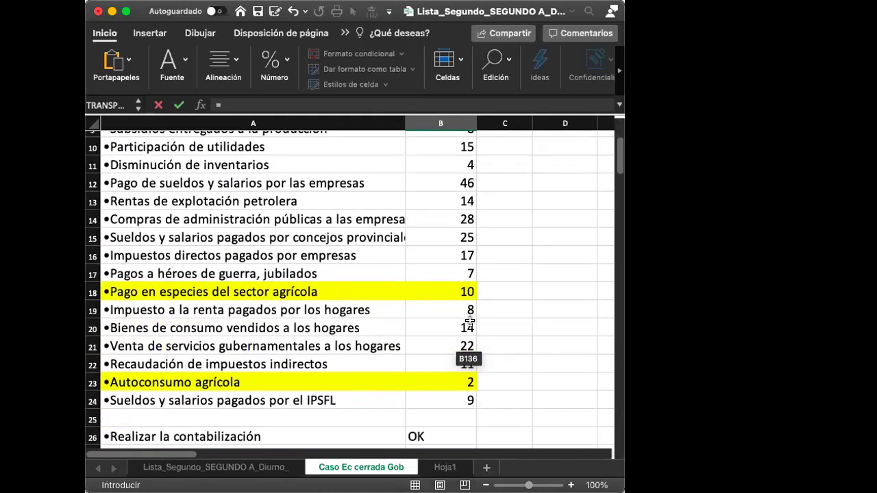
scroll(469, 320, "down", 20)
left_click(466, 337)
key("Return")
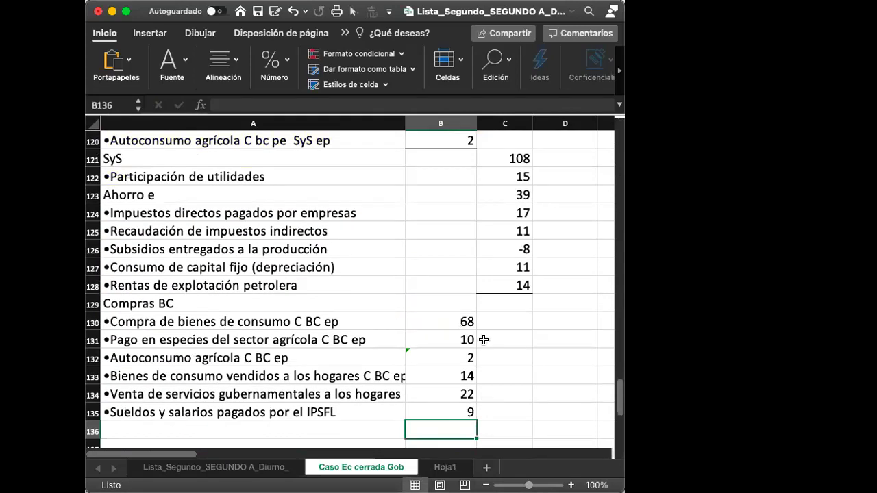
Step: Compare the IPSFL wages entry in A135 with the corresponding SyS ipsfl p entry in A118
left_click(323, 414)
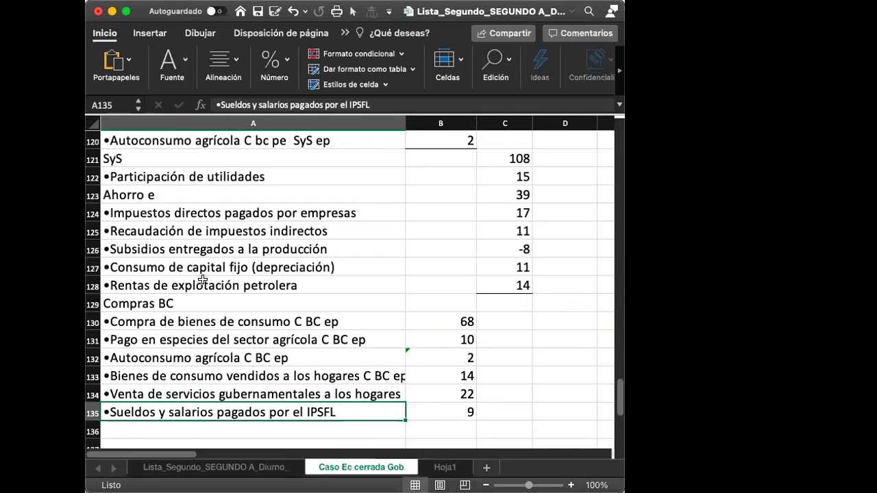
scroll(203, 279, "up", 3)
scroll(203, 280, "up", 2)
left_click(214, 213)
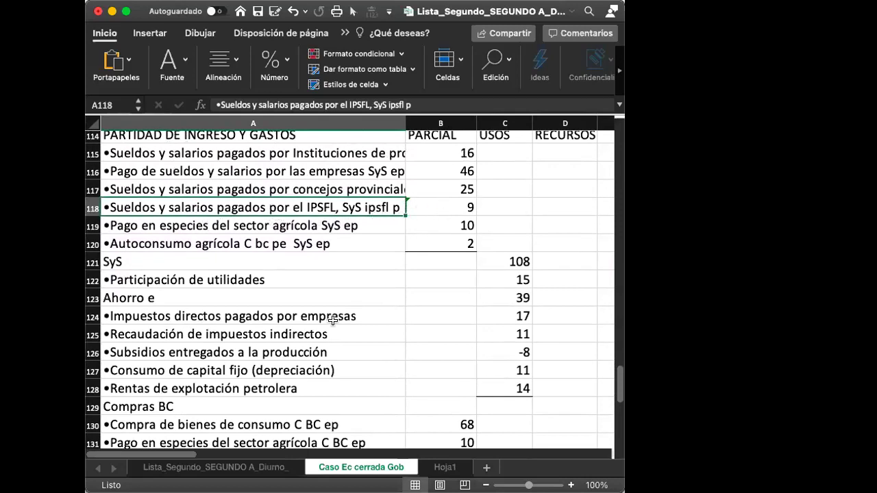
scroll(333, 320, "down", 5)
scroll(390, 294, "up", 2)
scroll(329, 333, "down", 2)
left_click(319, 351)
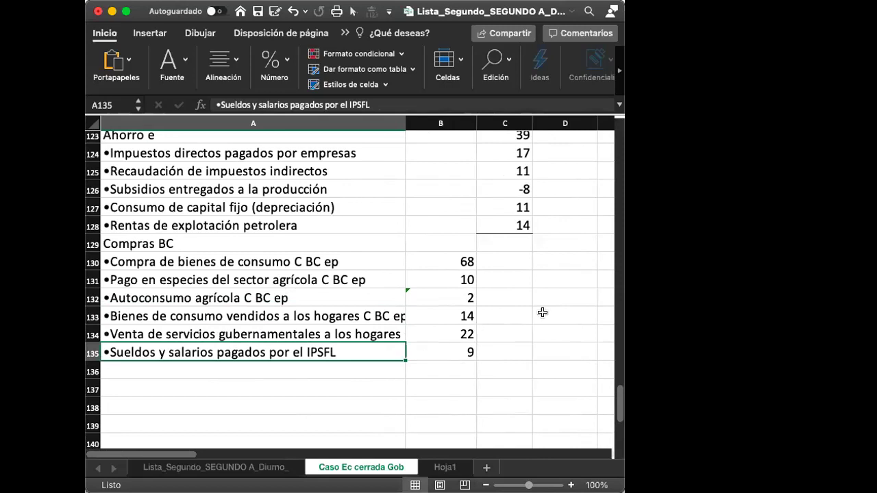
scroll(392, 293, "up", 8)
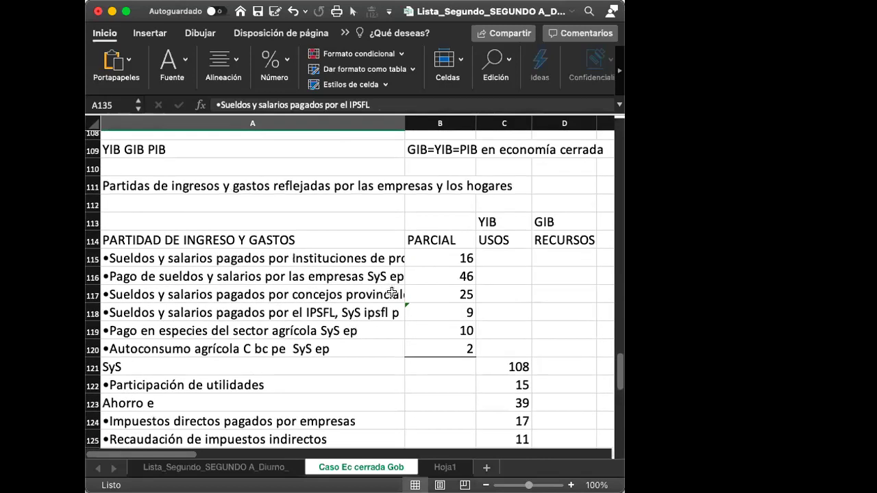
scroll(404, 322, "down", 8)
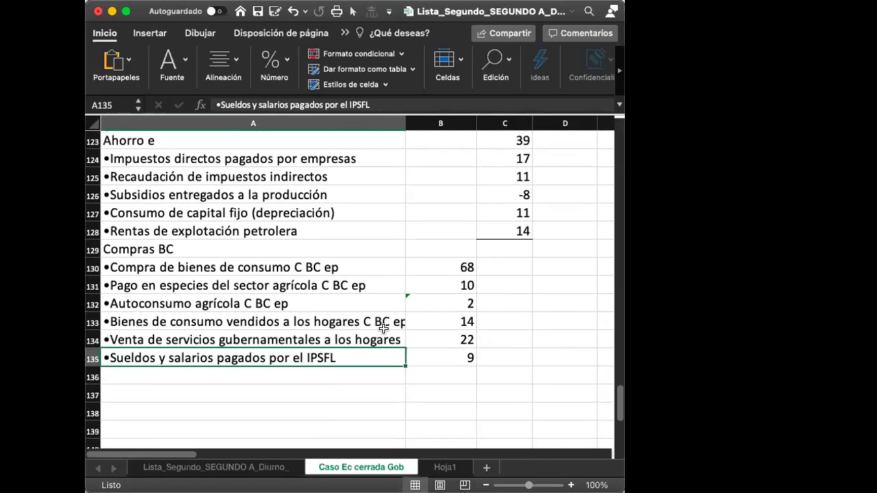
scroll(384, 328, "down", 1)
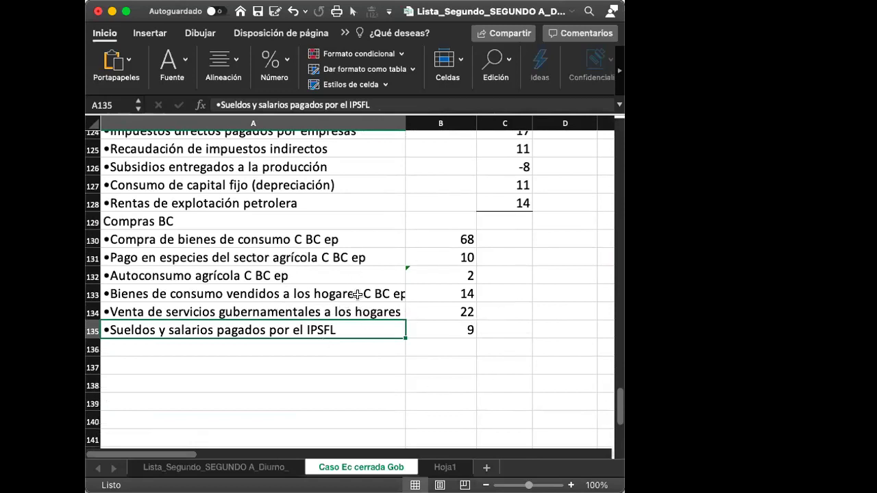
Step: Add a bottom border to B135 to close the list of Compras BC partial amounts
left_click(540, 221)
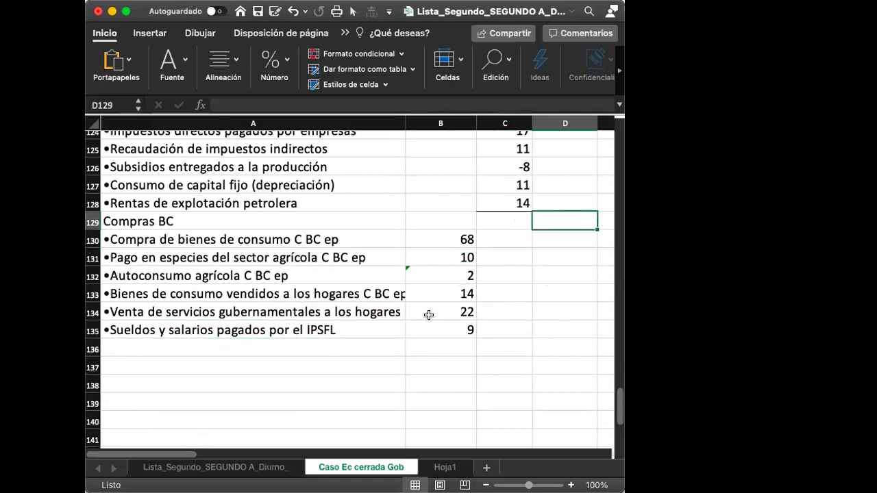
left_click(441, 330)
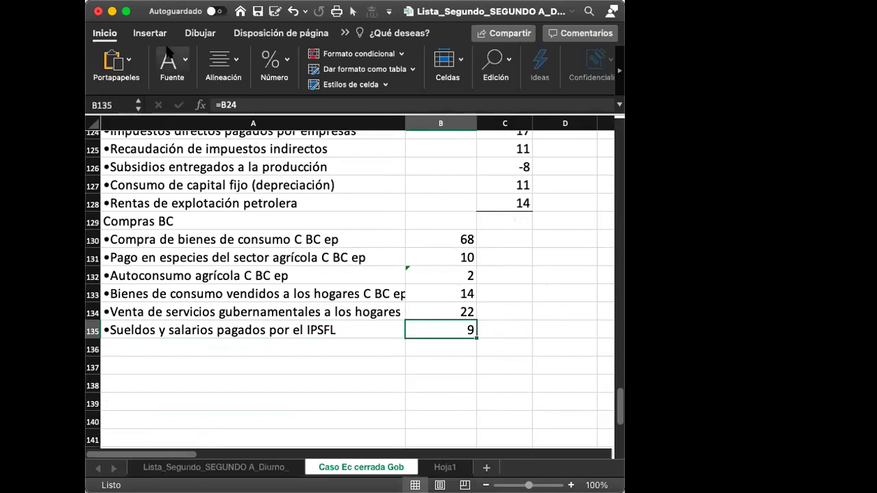
left_click(184, 61)
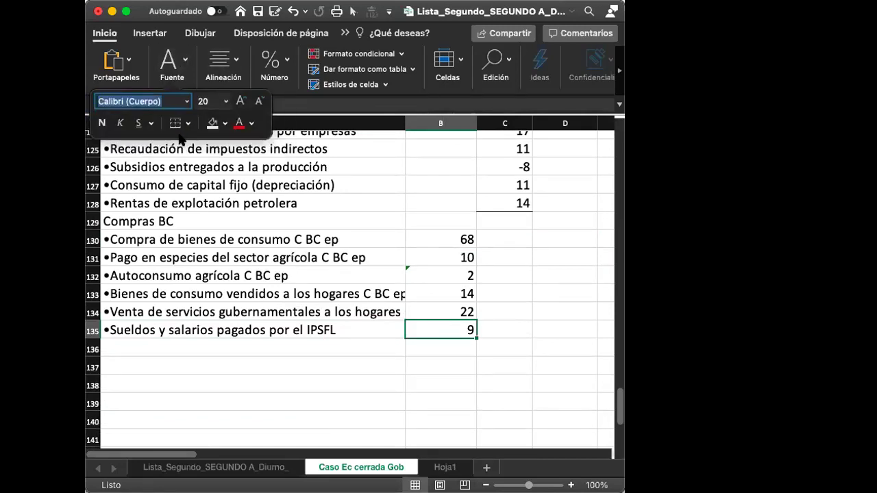
Step: Total the Compras BC partial amounts in D129 under RECURSOS with the formula =suma(B130:B135)
left_click(549, 225)
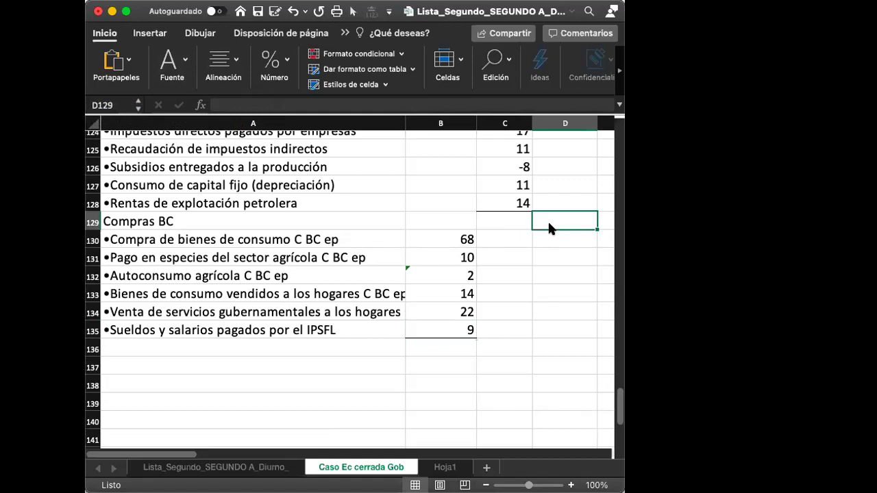
type("=")
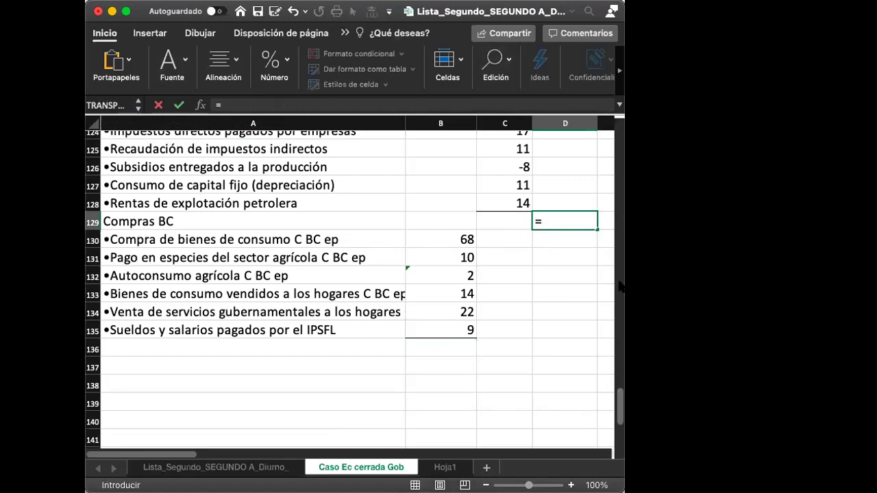
type("suma")
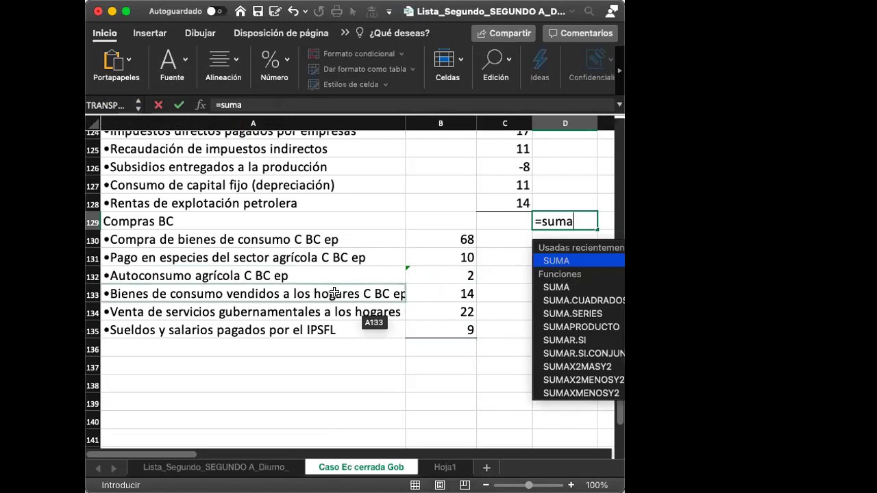
type("(")
key("Left")
key("Down")
key("Left")
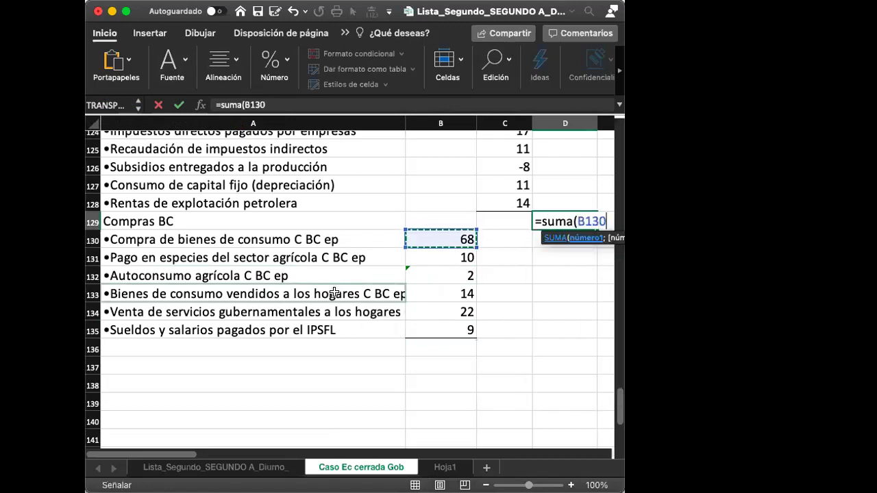
key("shift+Down")
key("shift+Down")
key("shift+Down")
key("shift+Down")
key("shift+Down")
key("Return")
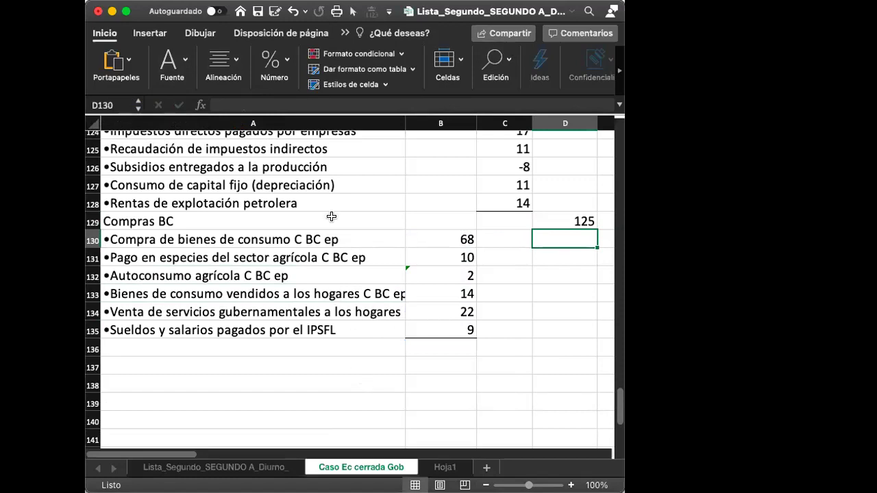
scroll(331, 217, "up", 3)
scroll(331, 216, "up", 5)
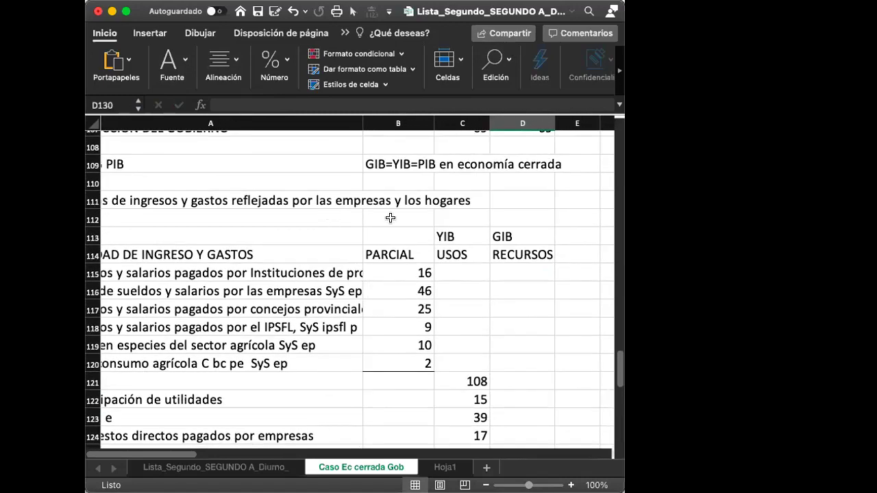
scroll(442, 282, "down", 6)
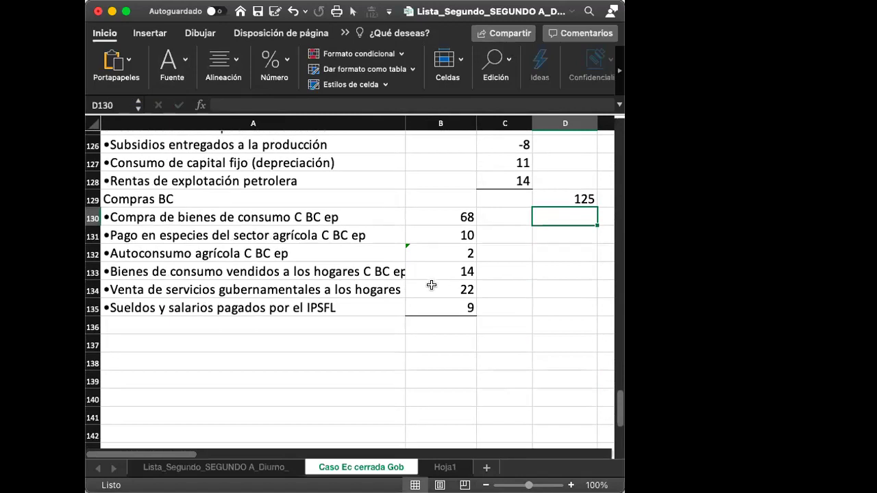
left_click(300, 322)
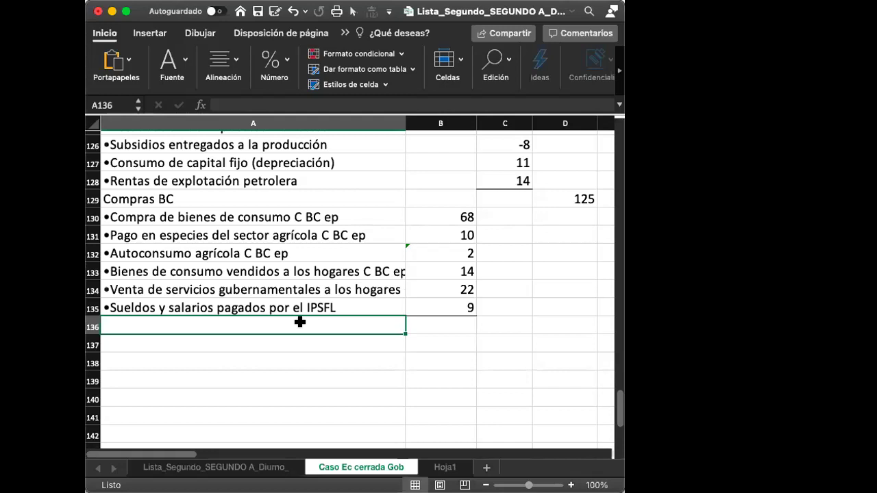
type("con")
key("BackSpace")
key("BackSpace")
key("BackSpace")
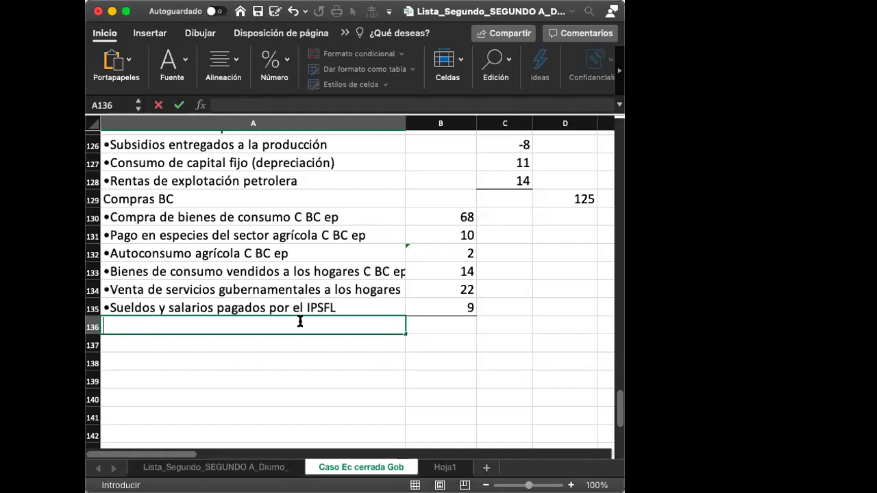
Step: Review the income and expenditure account in rows 114 to 135, from the SyS wage entries through the Compras BC items
scroll(249, 274, "up", 2)
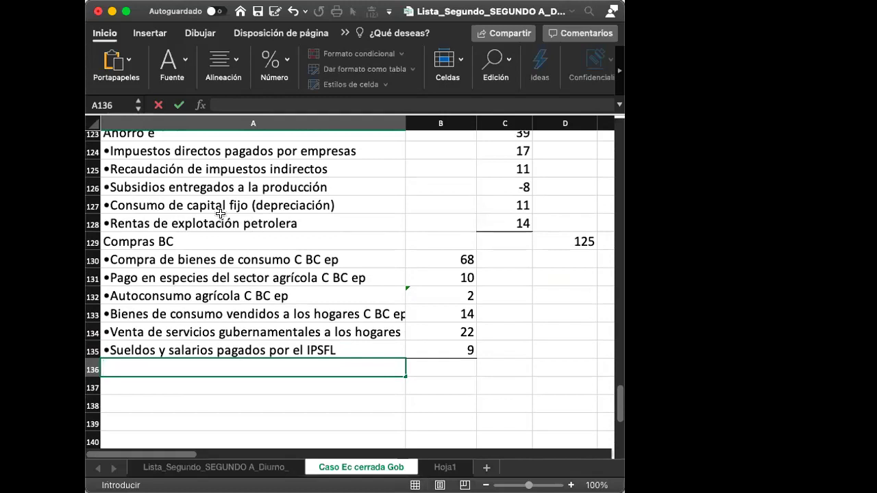
scroll(284, 198, "up", 1)
scroll(286, 247, "up", 1)
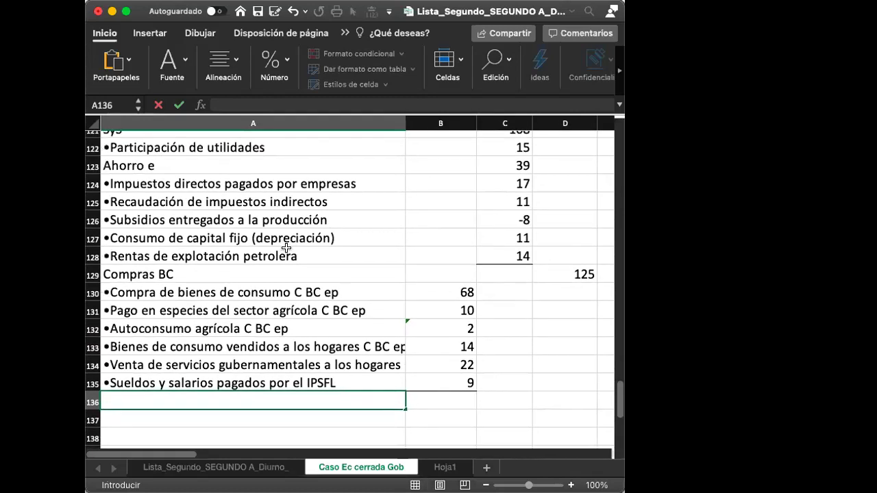
scroll(297, 295, "up", 4)
scroll(298, 293, "down", 1)
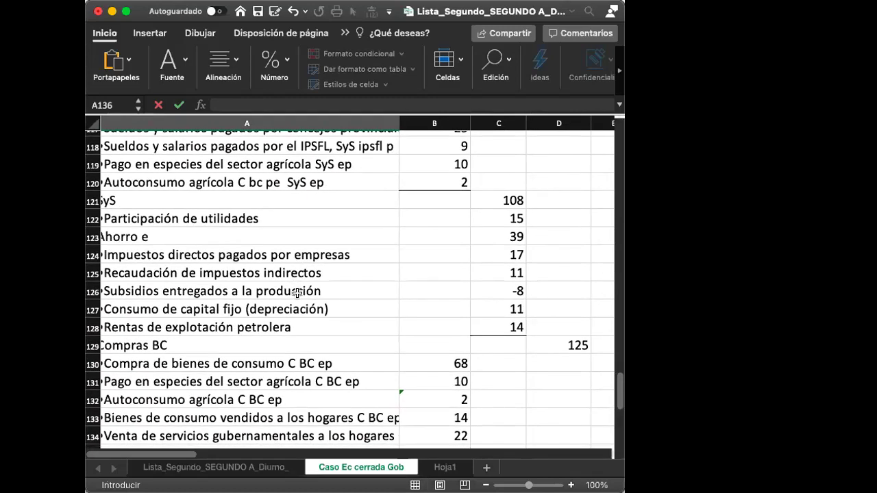
scroll(298, 293, "up", 5)
scroll(297, 292, "down", 6)
scroll(298, 292, "down", 3)
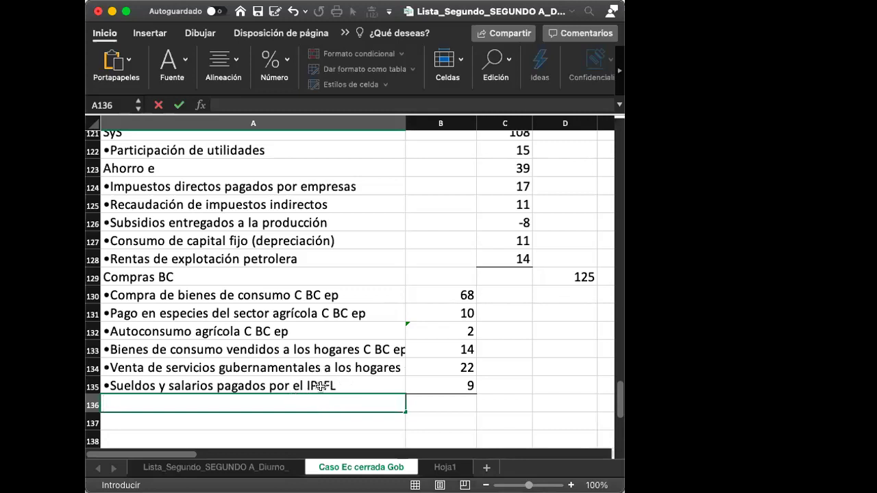
left_click(312, 385)
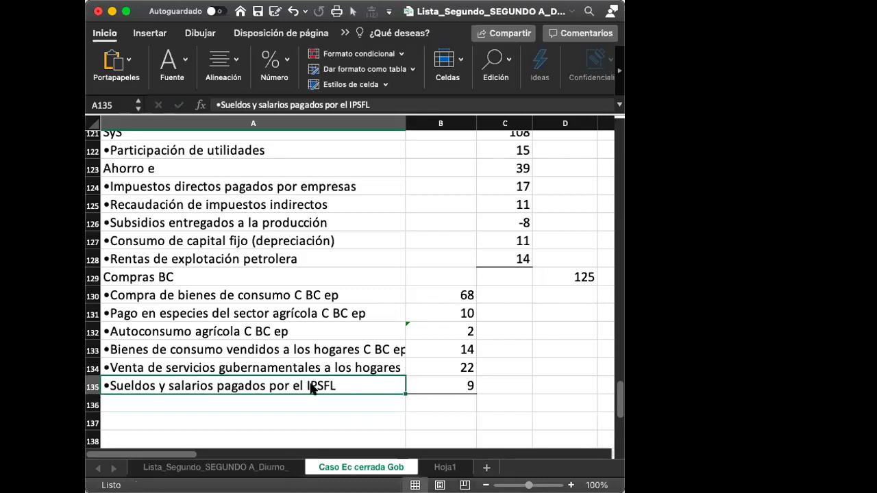
scroll(507, 315, "up", 5)
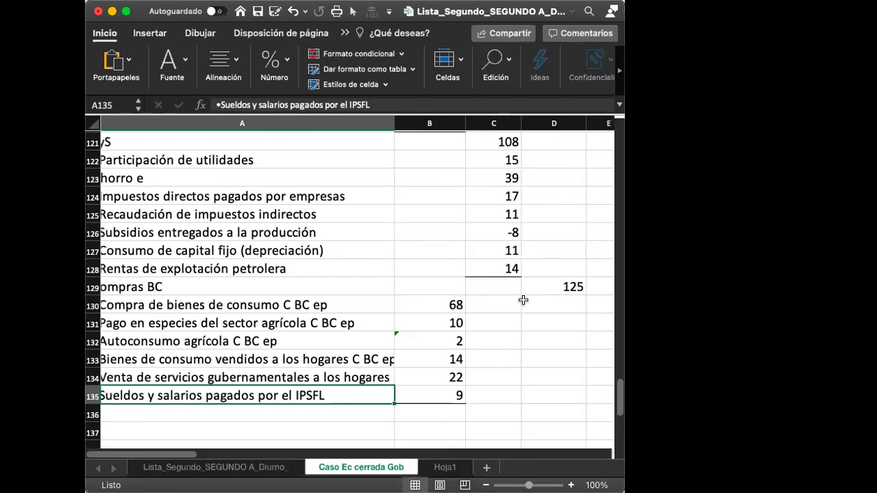
scroll(523, 300, "left", 1)
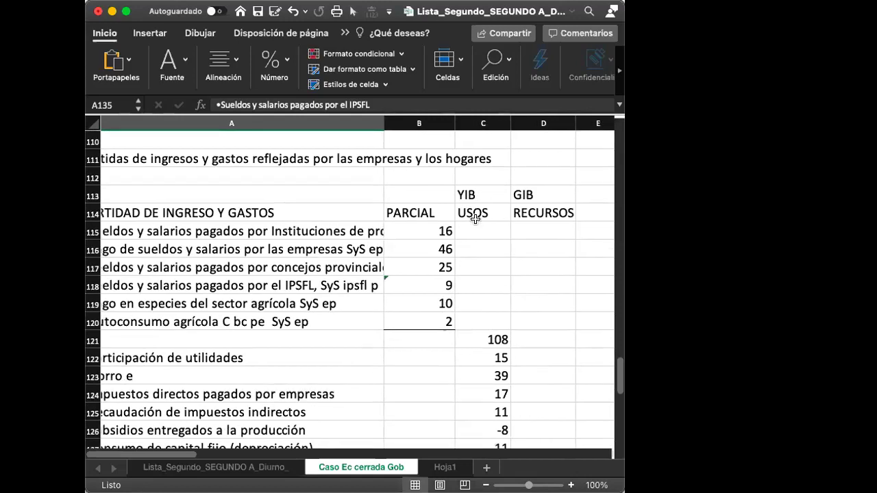
scroll(355, 318, "down", 5)
scroll(355, 318, "left", 1)
scroll(354, 318, "up", 8)
scroll(355, 318, "down", 8)
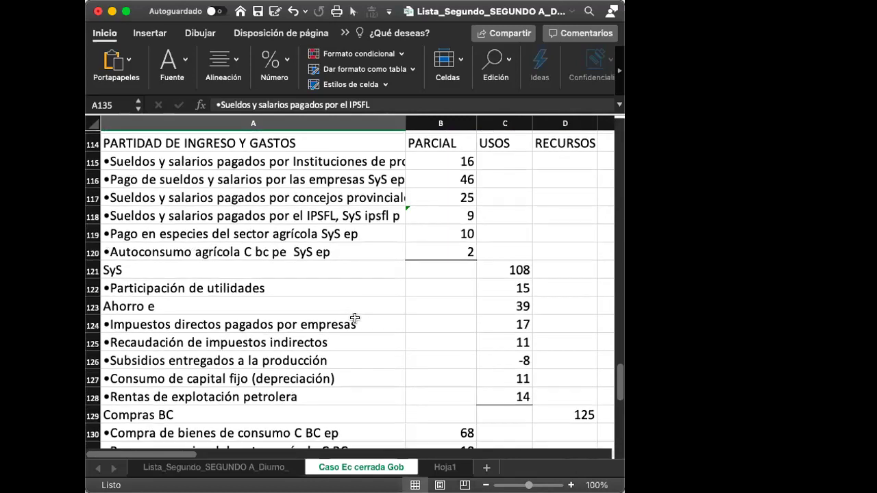
scroll(355, 317, "down", 2)
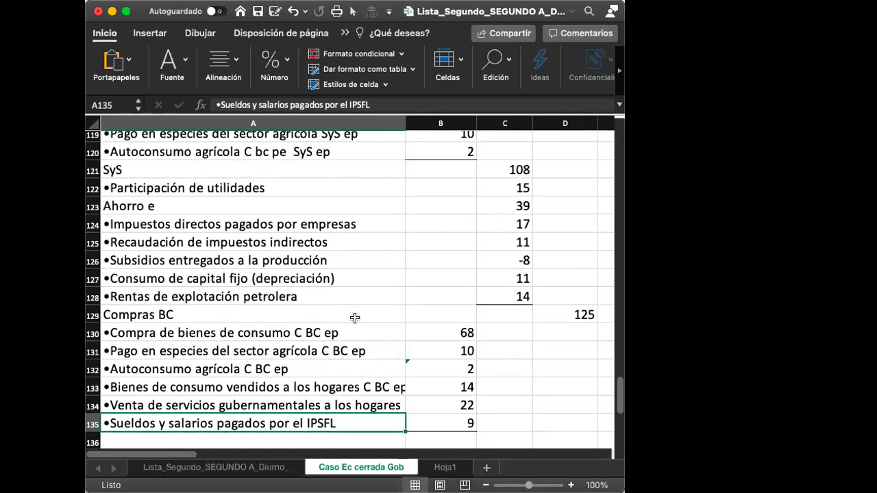
Step: Compare the IPSFL wages amount in B135 with the corresponding SyS ipsfl p amount in B118
left_click(458, 419)
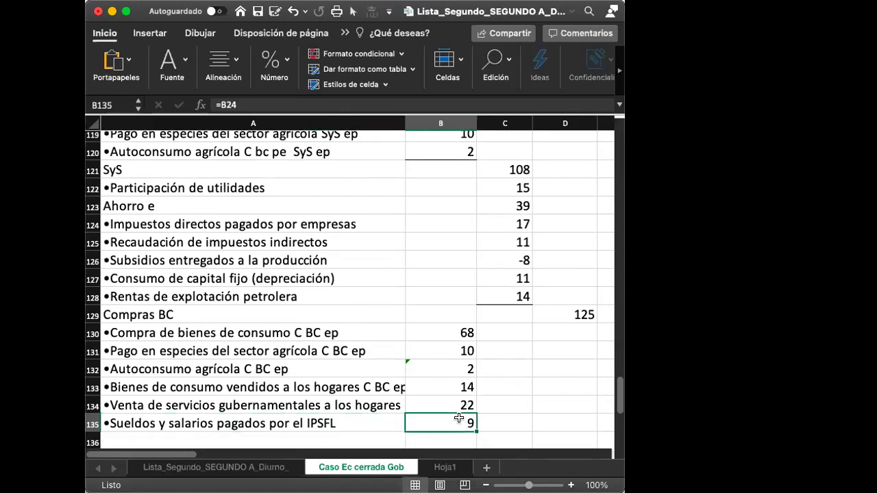
scroll(458, 419, "up", 2)
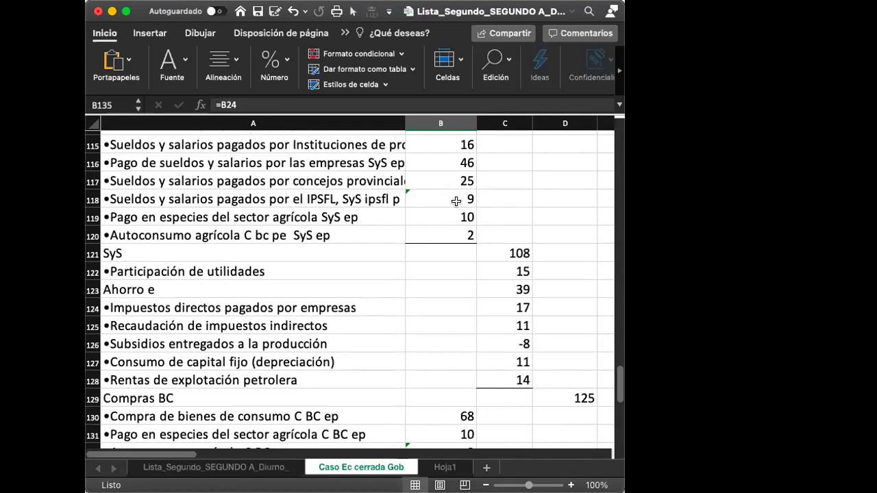
left_click(455, 200)
scroll(454, 377, "down", 5)
left_click(458, 337)
scroll(457, 336, "up", 8)
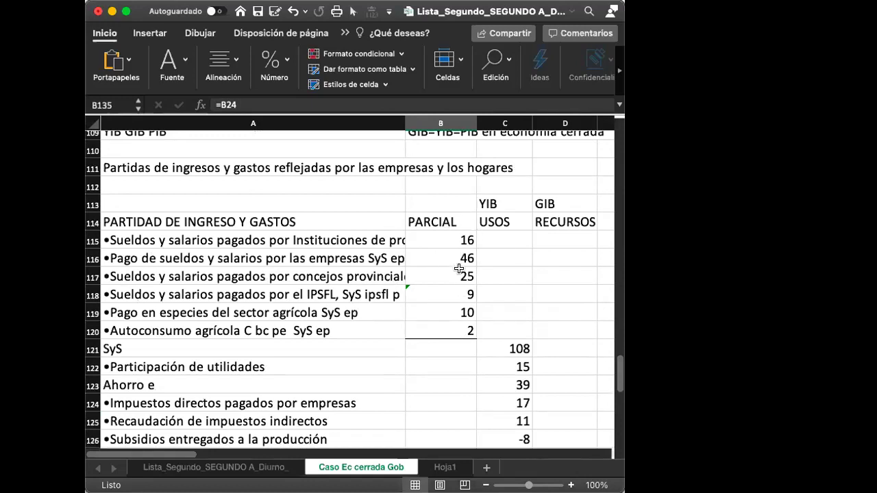
scroll(459, 268, "down", 8)
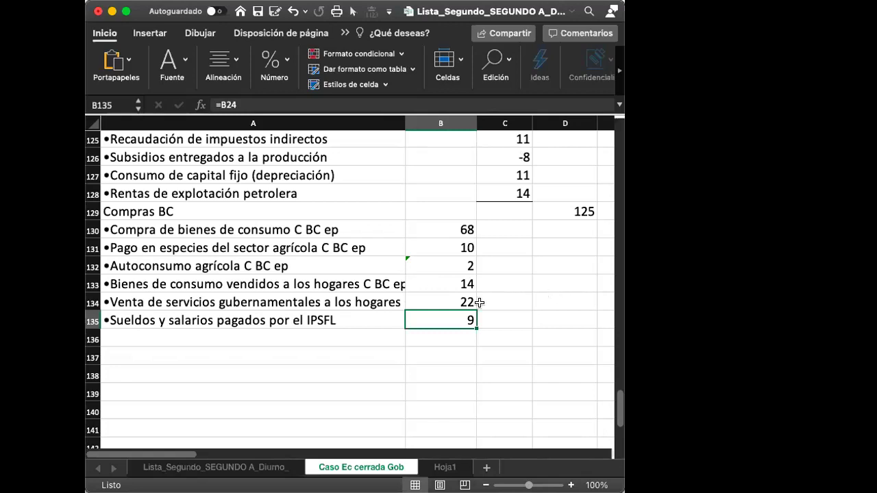
scroll(519, 258, "up", 1)
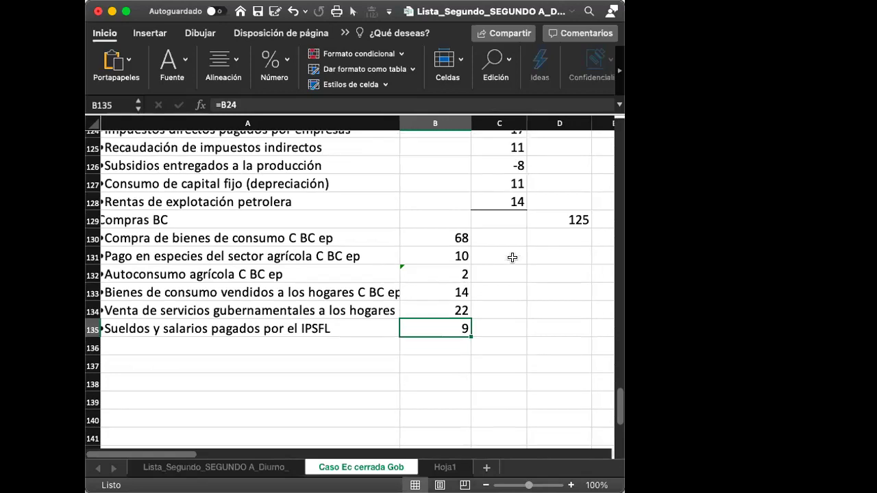
left_click(522, 259)
key("Down")
key("Down")
key("Down")
key("Down")
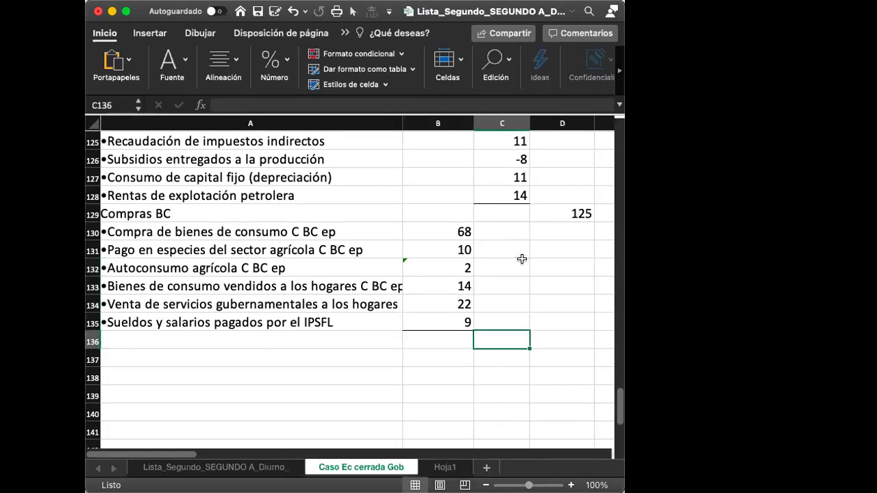
key("Left")
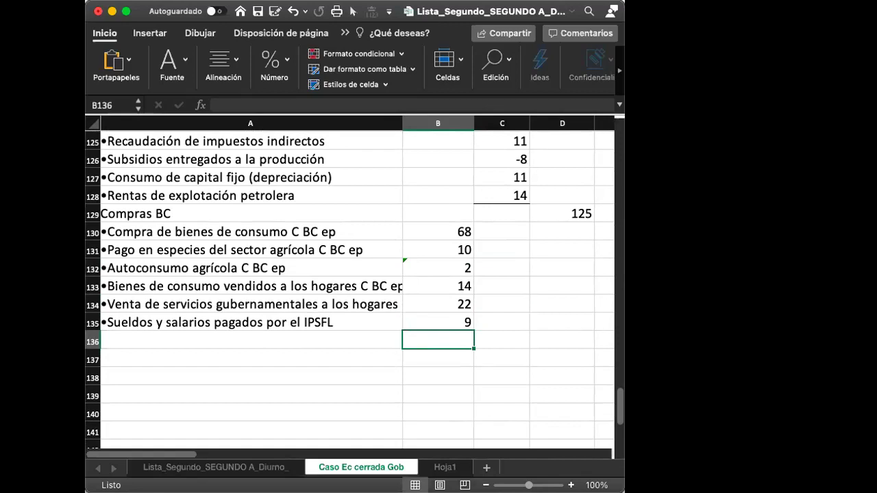
left_click(320, 332)
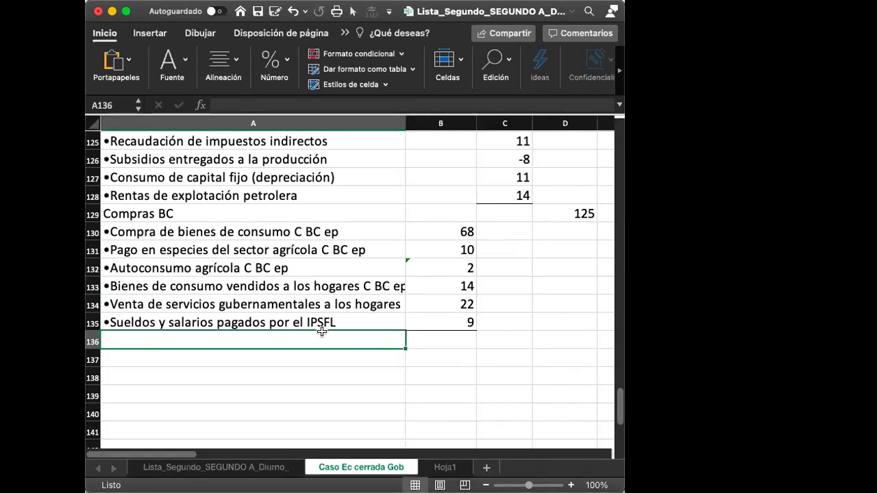
Step: Find Consumo del gobierno in the government's product account and inspect the cells its formula in D106 refers to
scroll(322, 332, "up", 3)
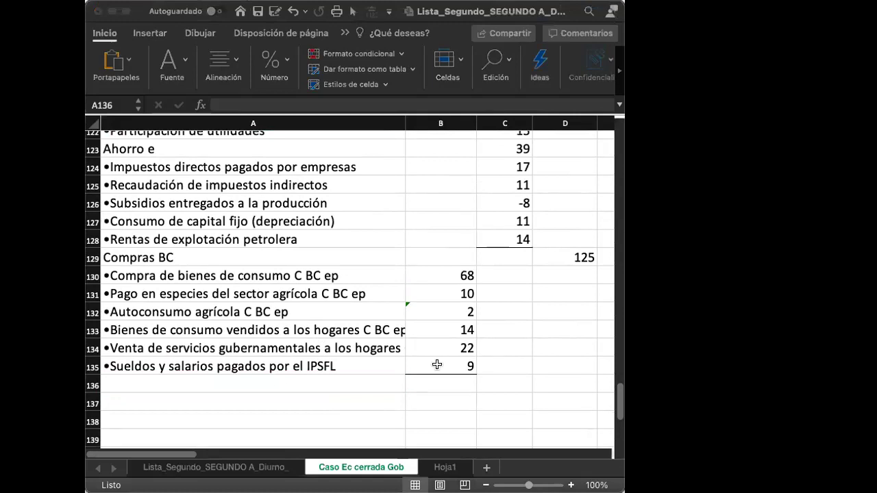
left_click(282, 385)
scroll(281, 381, "up", 10)
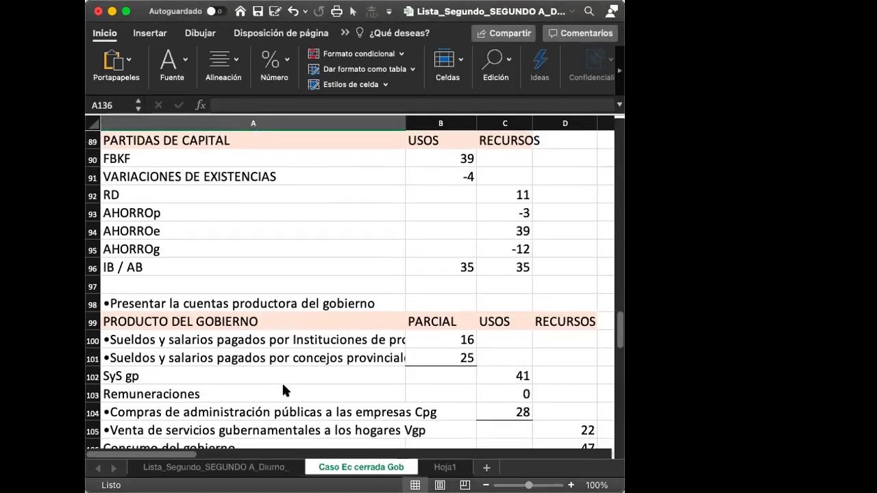
scroll(283, 389, "up", 3)
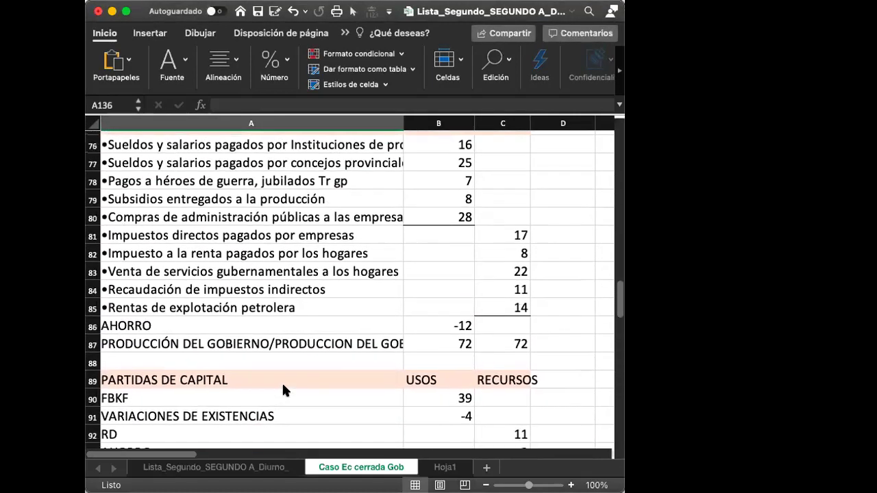
scroll(283, 387, "down", 5)
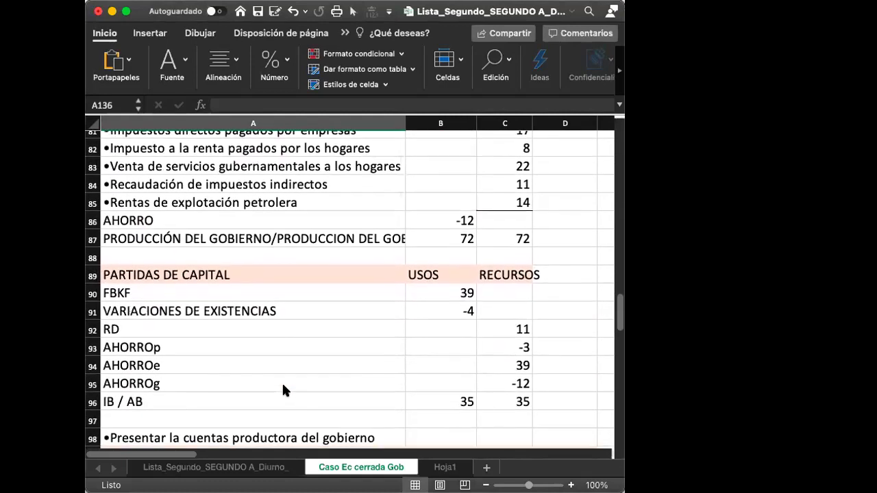
scroll(284, 389, "down", 3)
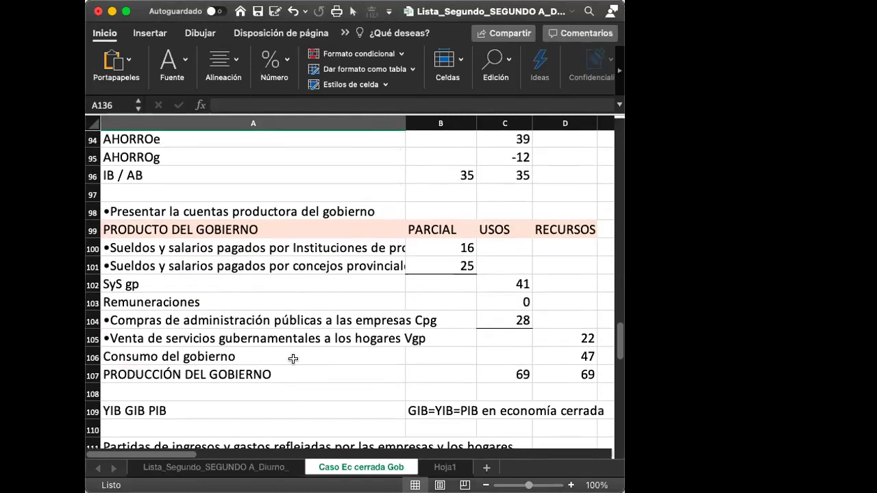
left_click(290, 357)
left_click(566, 353)
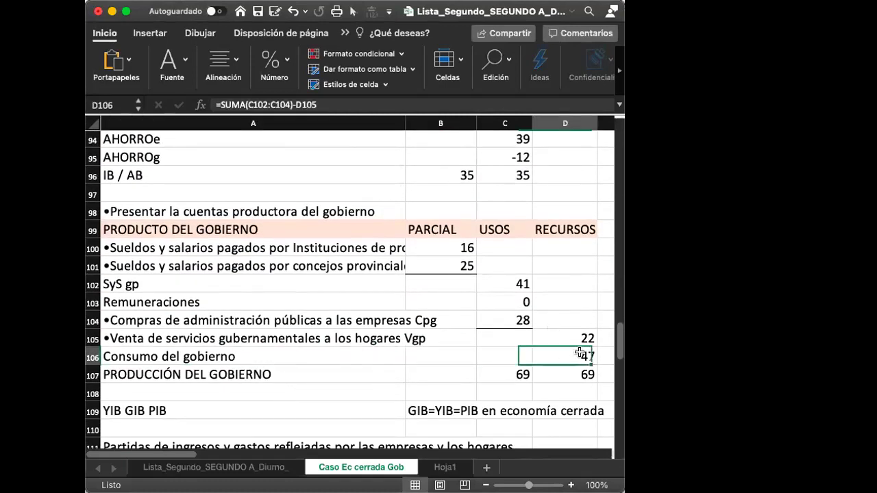
double_click(579, 354)
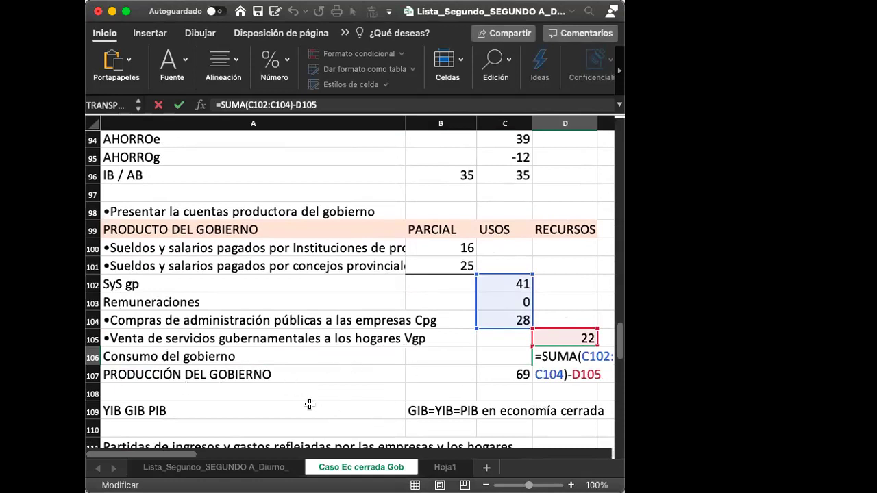
key("Return")
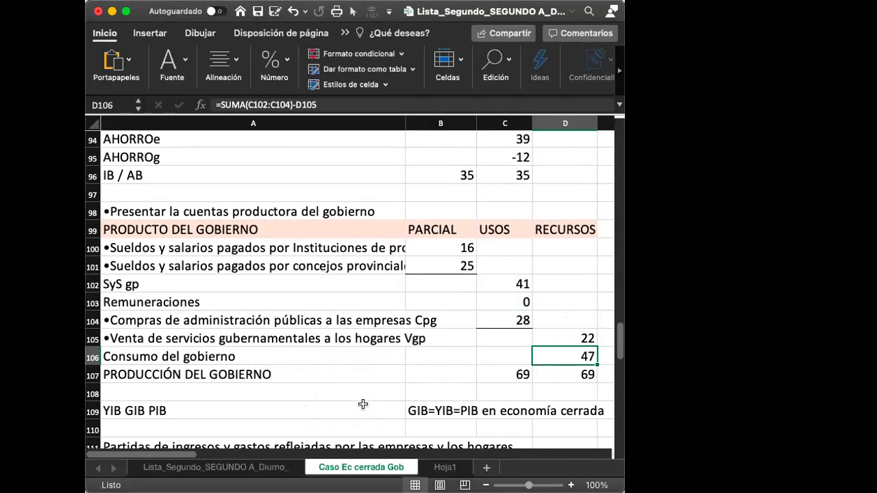
scroll(356, 397, "down", 10)
scroll(364, 404, "up", 9)
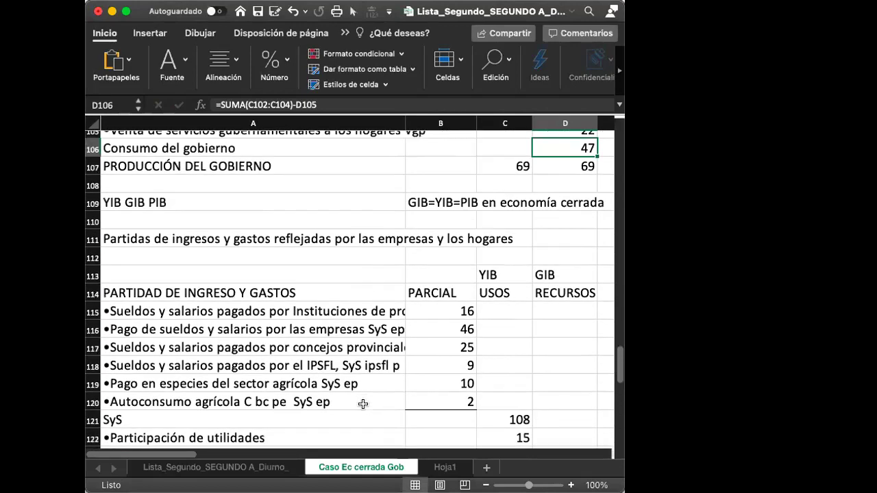
Step: Copy the Consumo del gobierno label from the government's product account into A136, below the Compras BC items
left_click(216, 260)
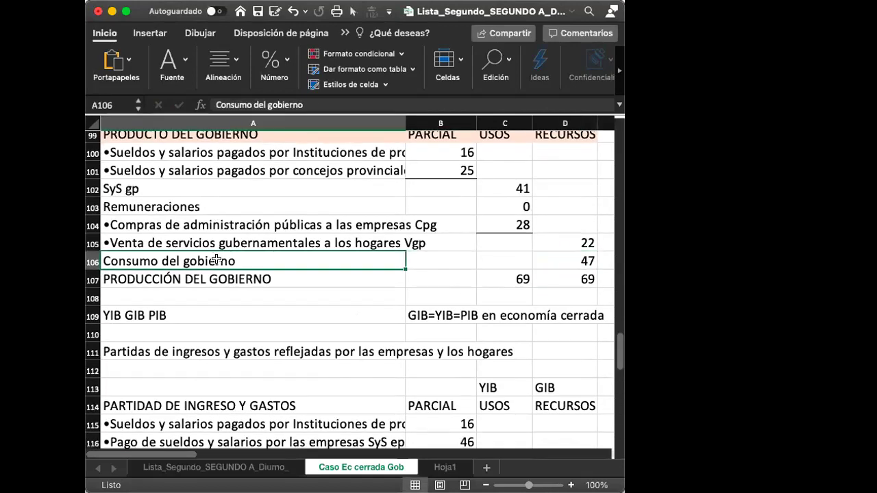
key("super+c")
scroll(217, 264, "down", 5)
scroll(217, 263, "down", 5)
scroll(215, 265, "up", 3)
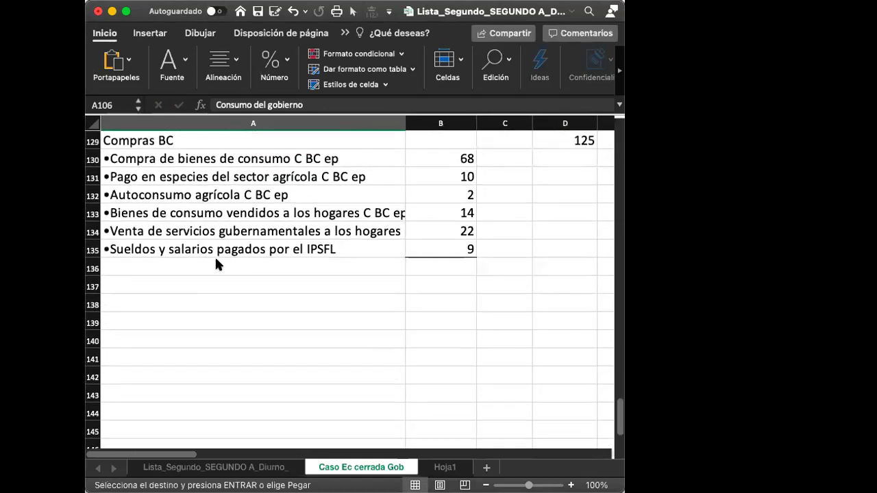
left_click(222, 276)
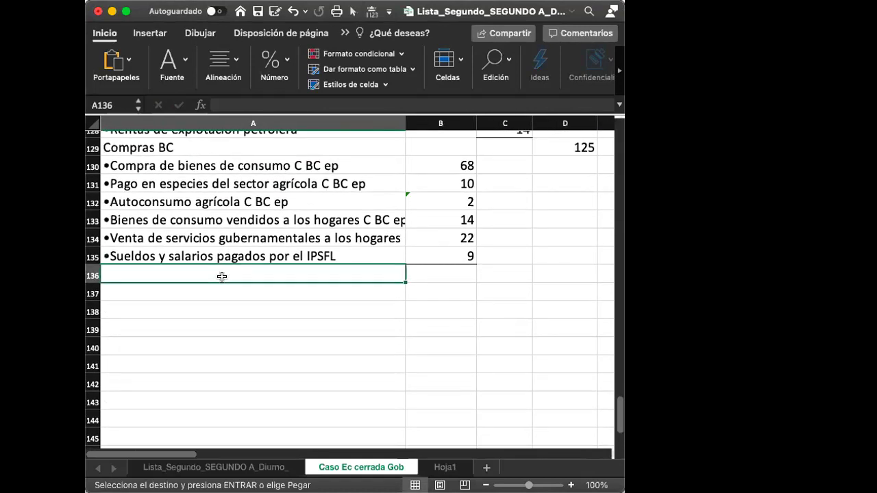
key("super+v")
Step: Link the Consumo del gobierno amount under RECURSOS in D136 to the government's product account with =D106
left_click(580, 272)
type("=")
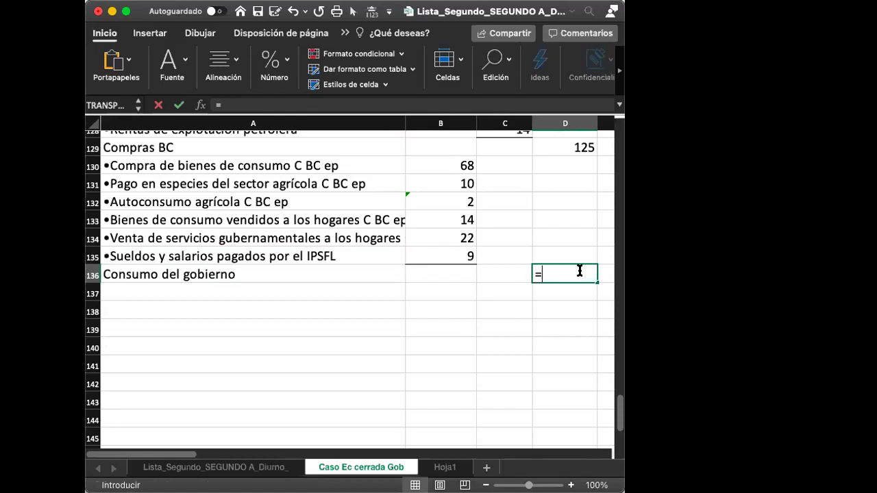
scroll(568, 255, "up", 15)
scroll(570, 255, "down", 5)
left_click(584, 421)
key("Return")
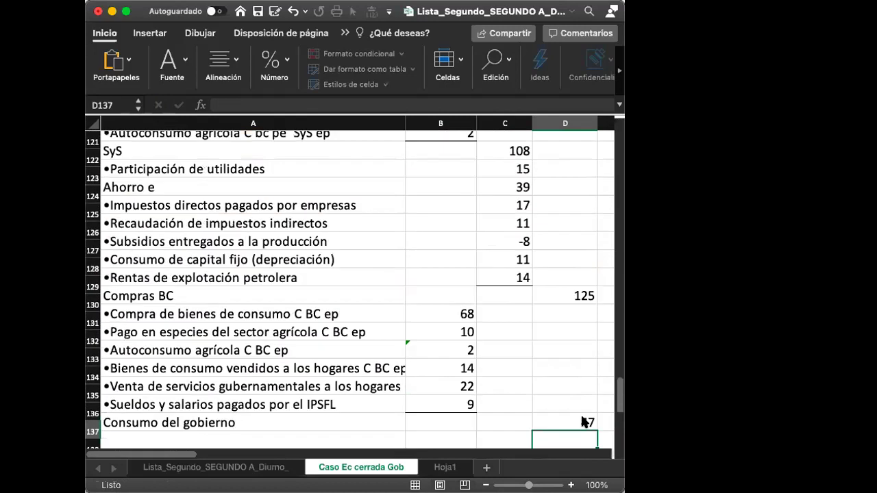
scroll(582, 418, "down", 1)
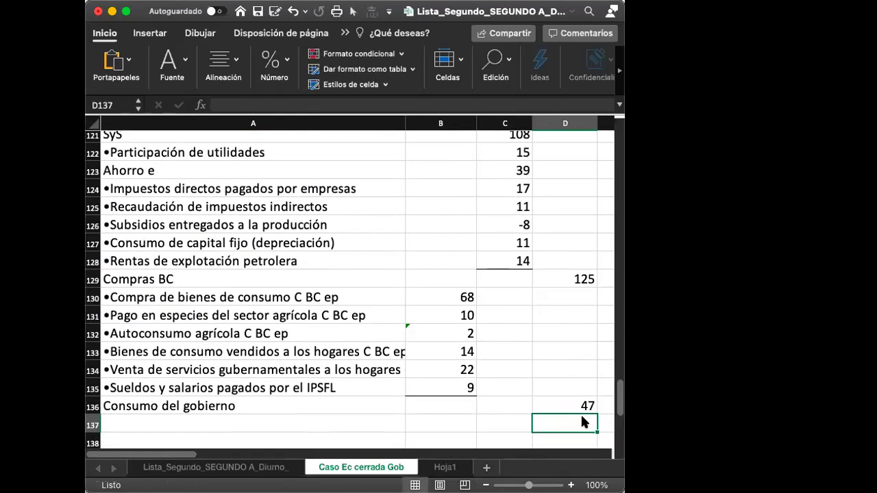
left_click(581, 403)
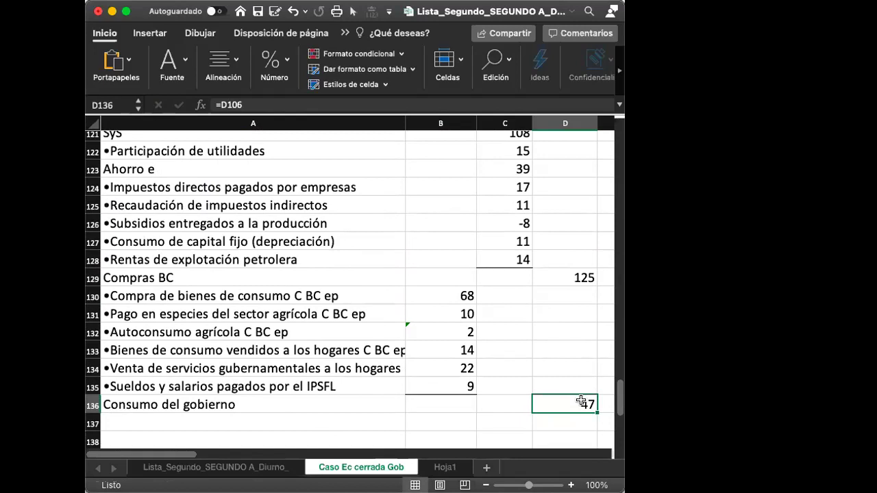
Step: Enter the label IB in A137, below Consumo del gobierno
key("Left")
key("Left")
key("Left")
key("Down")
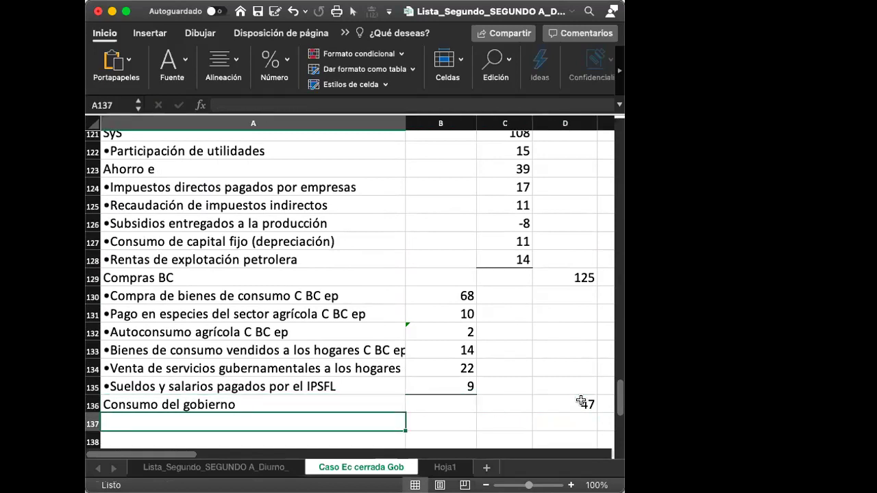
type("IB")
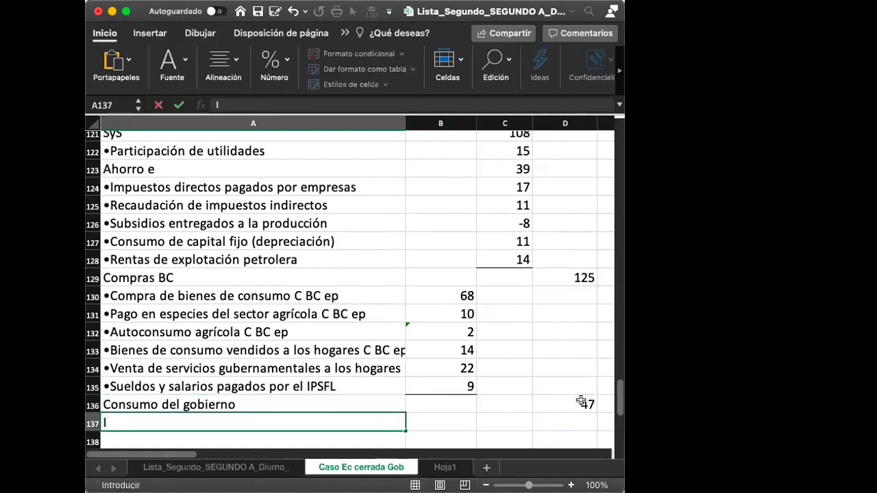
Step: Link the IB amount in D137 to the IB / AB total under USOS in the capital account with =B96
key("Right")
key("Right")
key("Right")
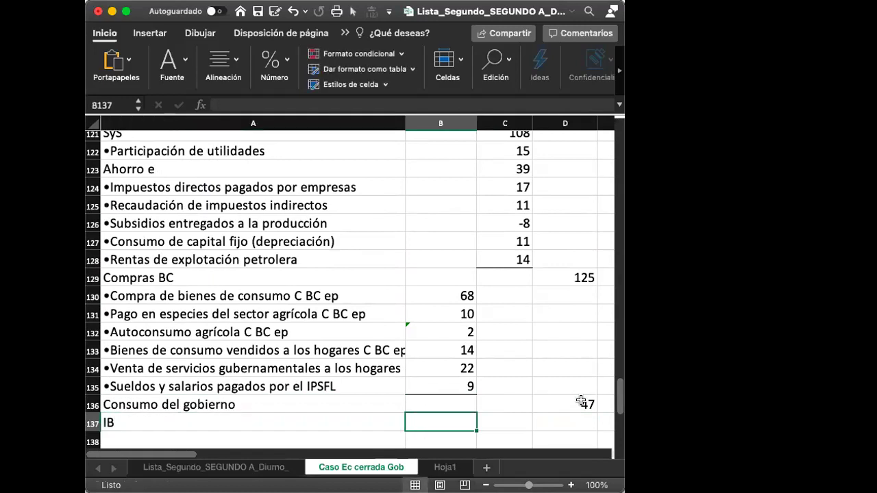
type("=")
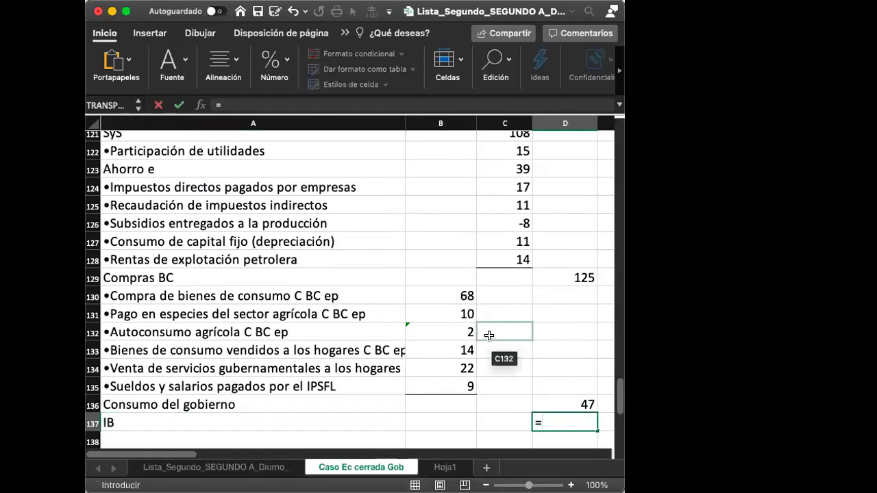
scroll(500, 334, "up", 10)
scroll(488, 335, "up", 2)
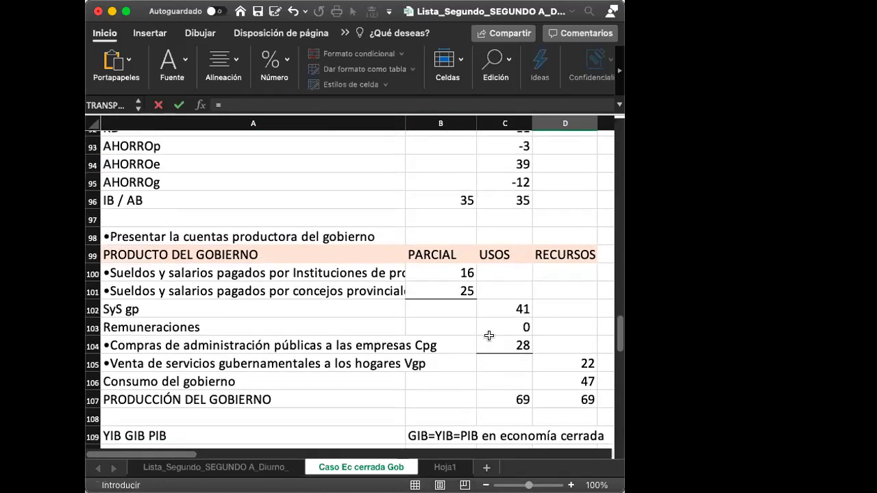
scroll(489, 335, "up", 4)
scroll(488, 335, "left", 1)
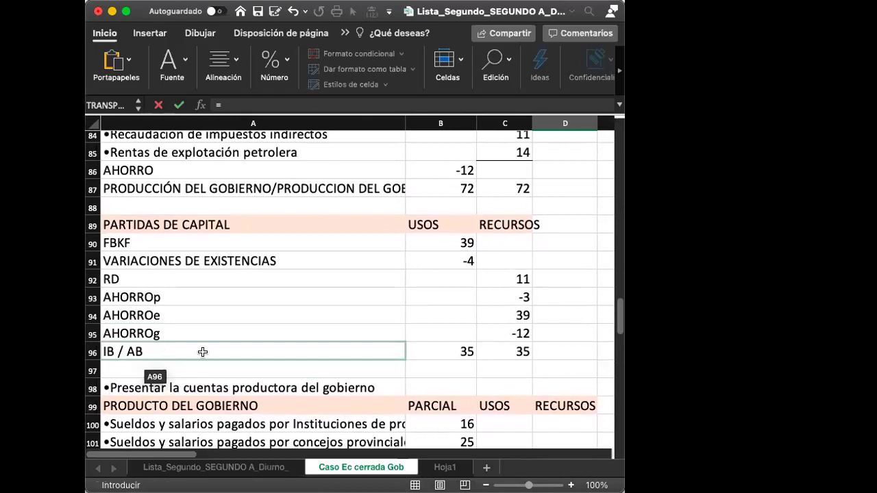
left_click(441, 354)
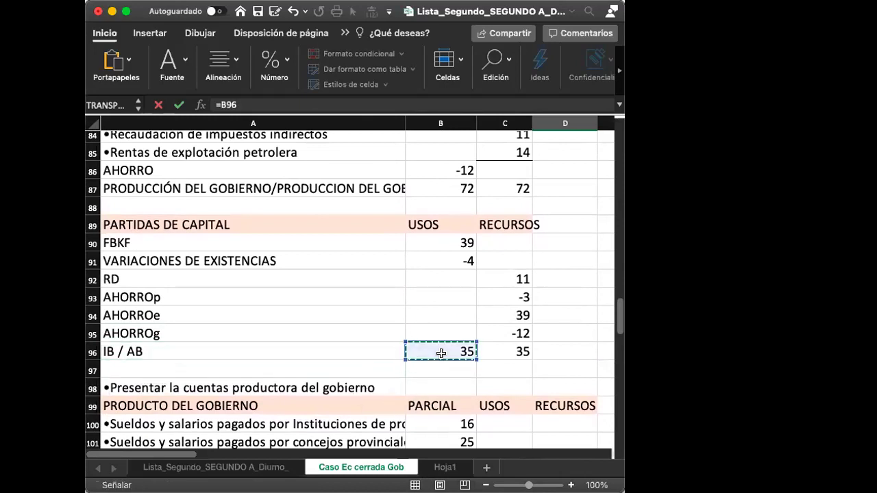
key("Return")
scroll(441, 358, "down", 1)
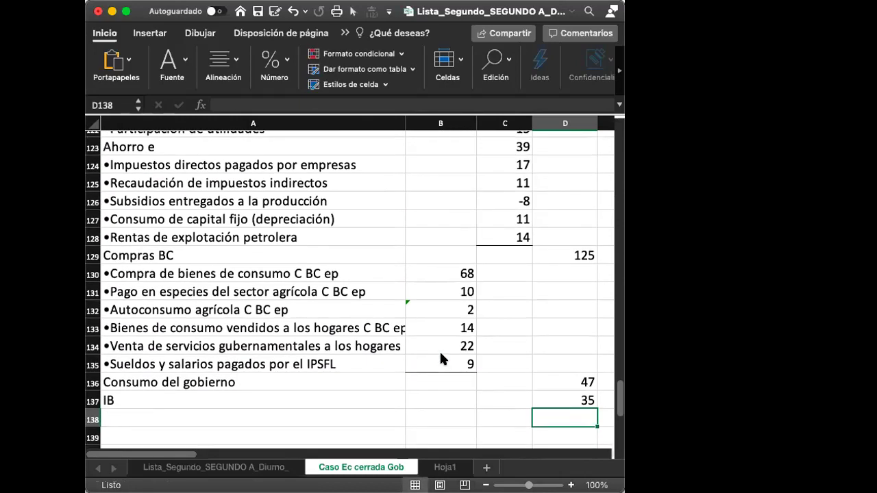
Step: Add the labels FBKF in A138 and VARIACION DE EXISTENCIA in A139 below IB
scroll(440, 358, "down", 1)
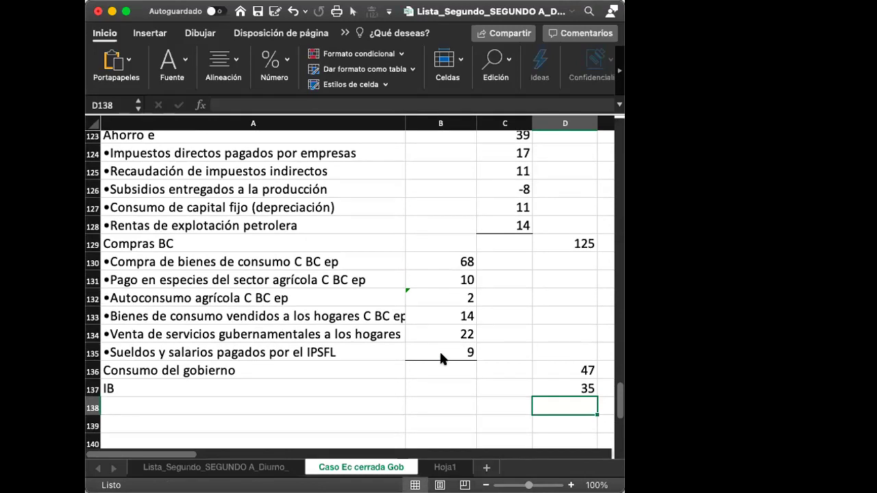
scroll(439, 349, "up", 1)
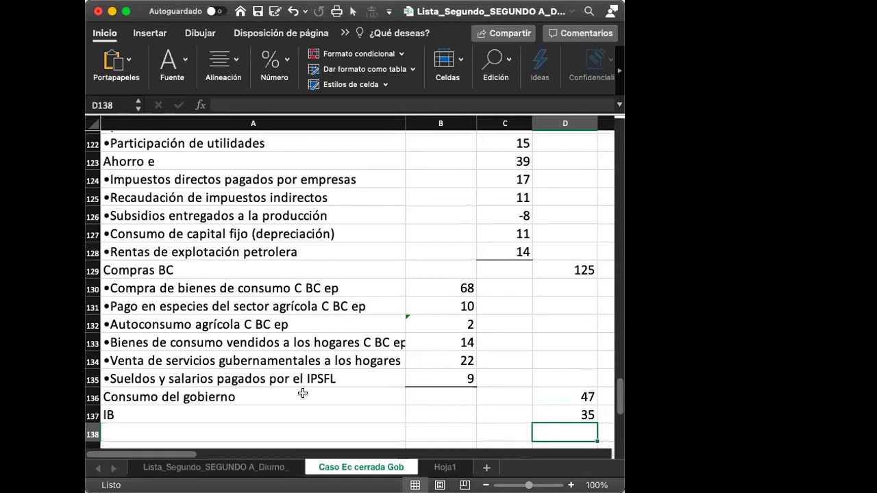
left_click(287, 428)
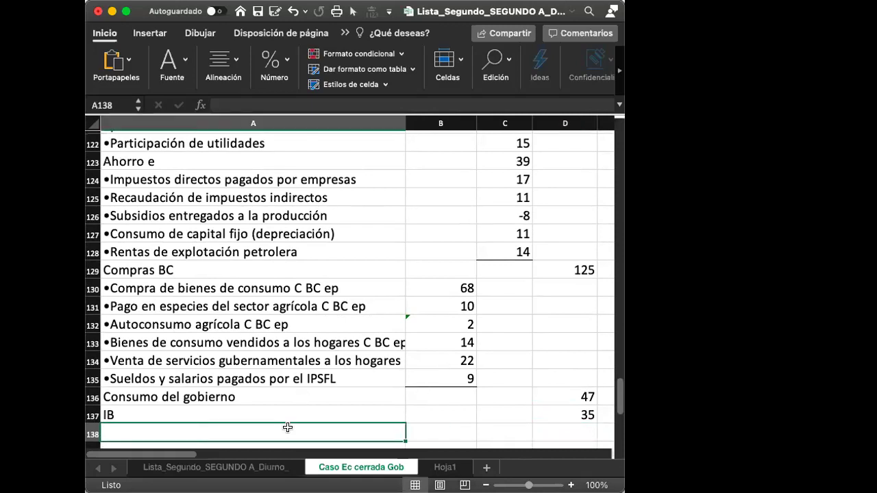
scroll(370, 415, "down", 2)
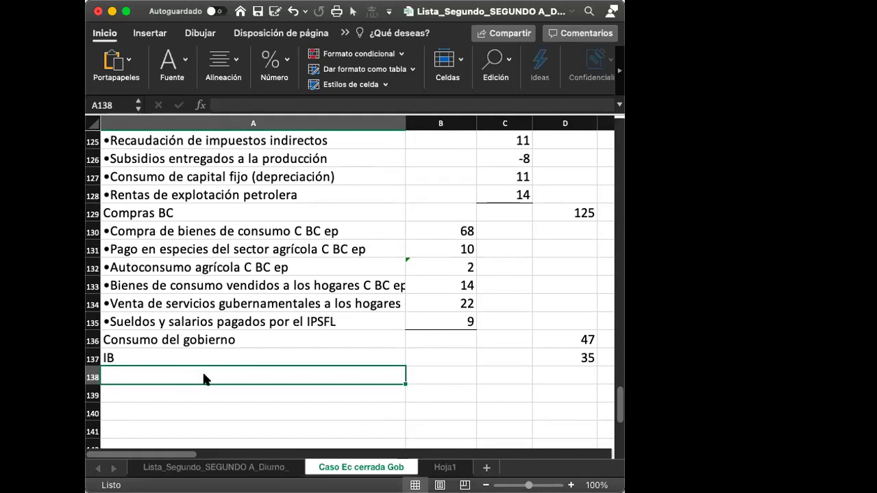
type("FBKF")
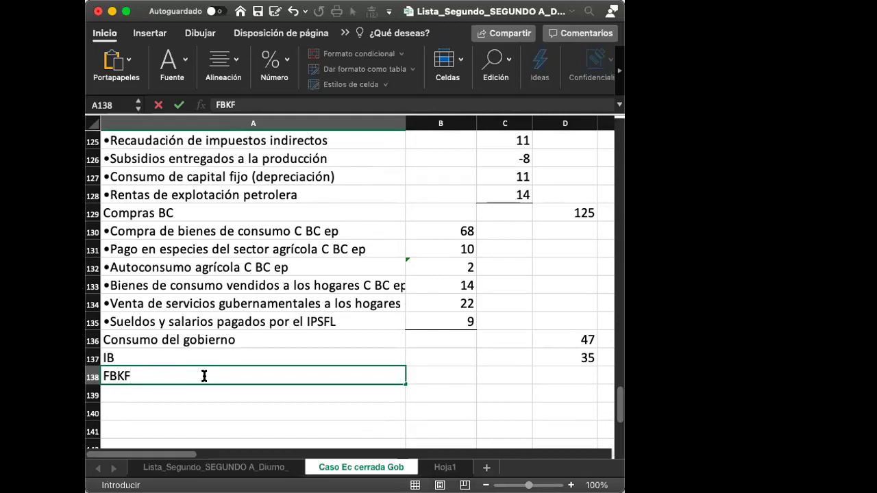
key("Return")
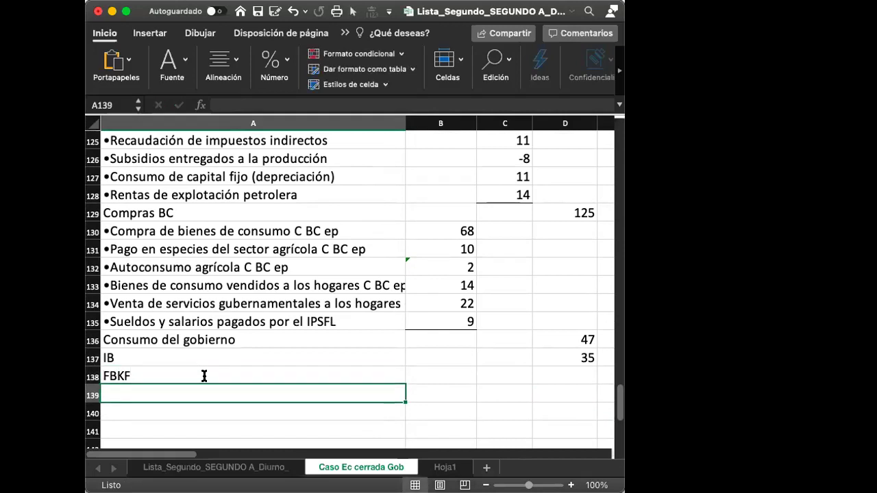
type("VARIACION DE EXISTENCIA")
key("Return")
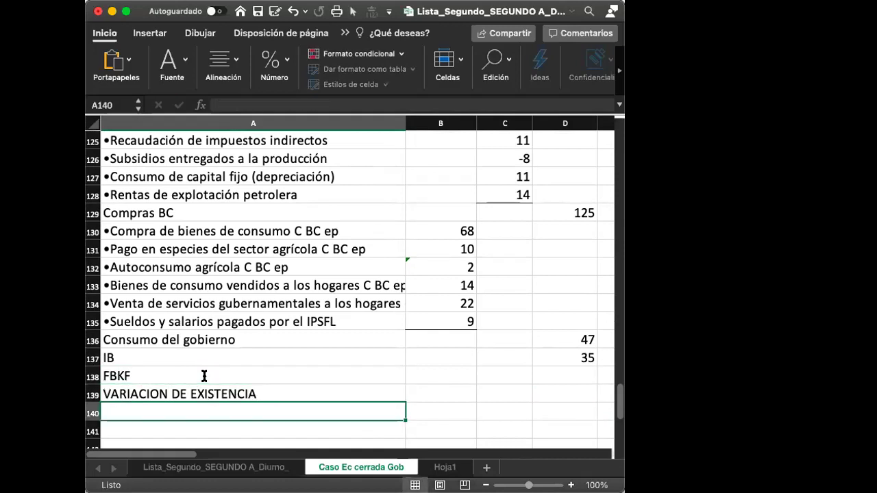
Step: Link the FBKF partial amount in B138 to the FBKF value in B90 of PARTIDAS DE CAPITAL
key("Up")
key("Up")
key("Right")
type("=")
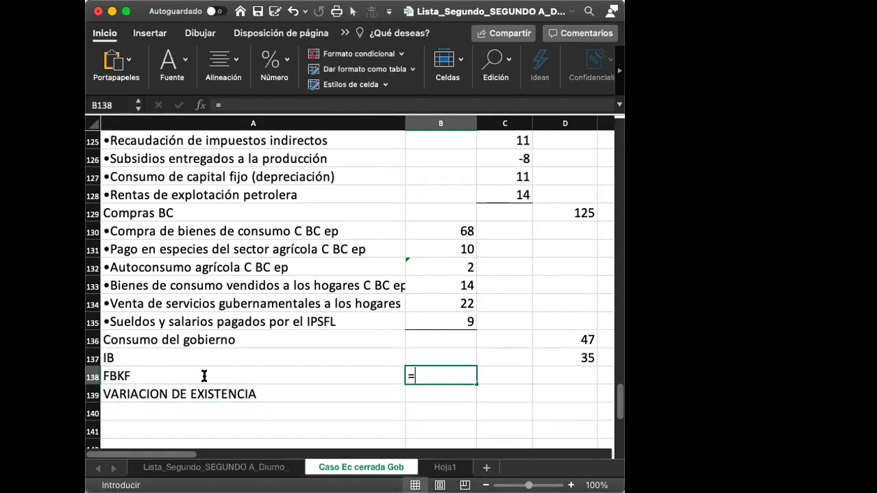
scroll(313, 329, "up", 20)
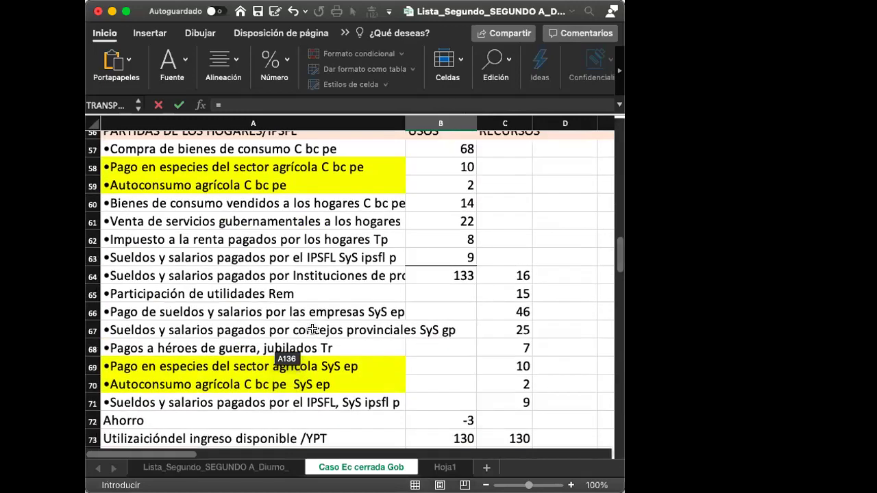
scroll(313, 329, "down", 5)
scroll(312, 330, "up", 5)
scroll(312, 330, "up", 5)
scroll(312, 330, "down", 10)
scroll(313, 330, "down", 10)
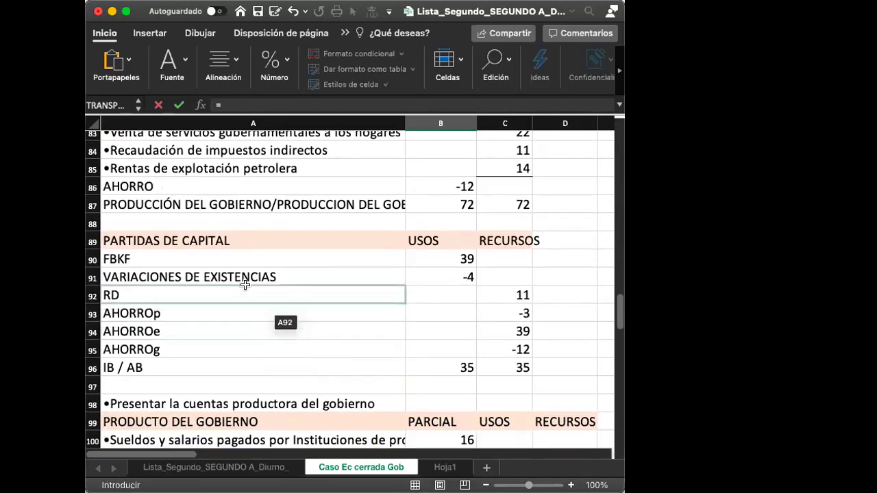
left_click(463, 258)
key("Return")
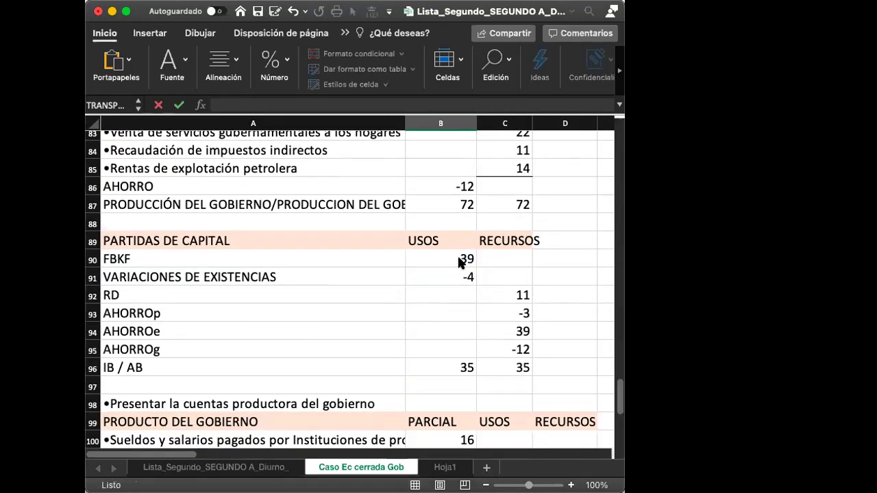
Step: Link the VARIACION DE EXISTENCIA partial amount in B139 to the inventory variation in B91 of PARTIDAS DE CAPITAL
type("=")
left_click(487, 345)
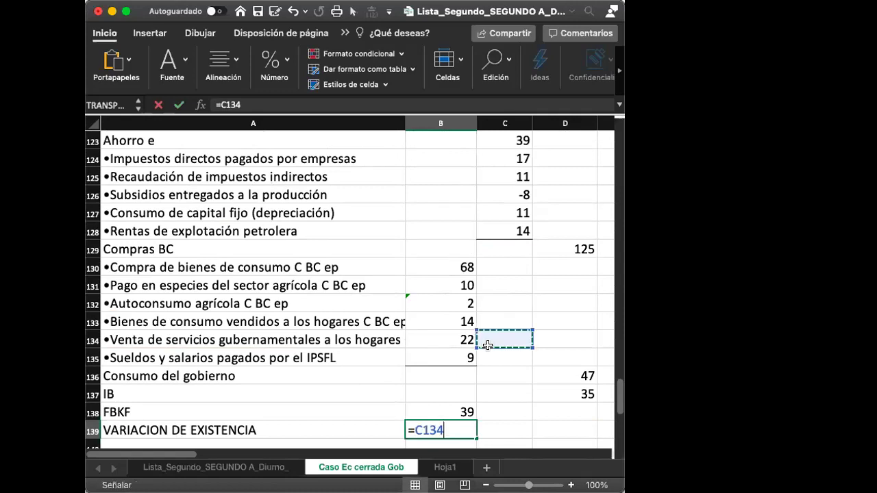
scroll(487, 345, "up", 8)
scroll(487, 345, "up", 5)
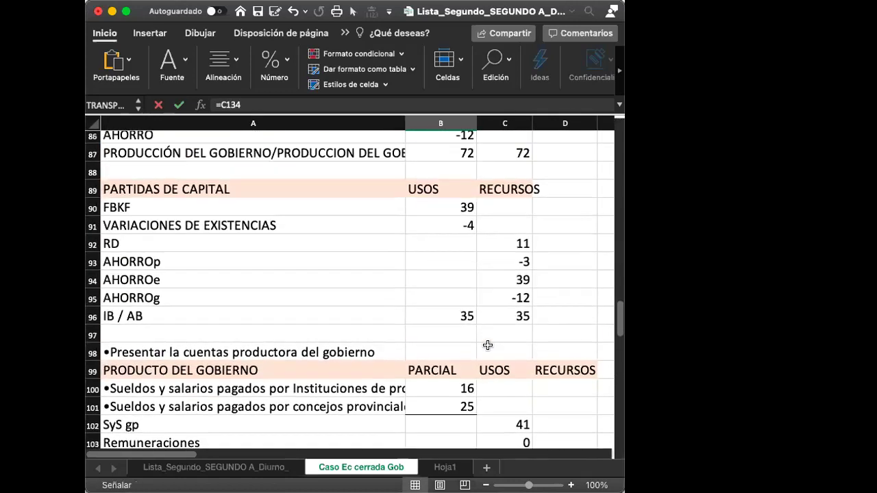
left_click(485, 235)
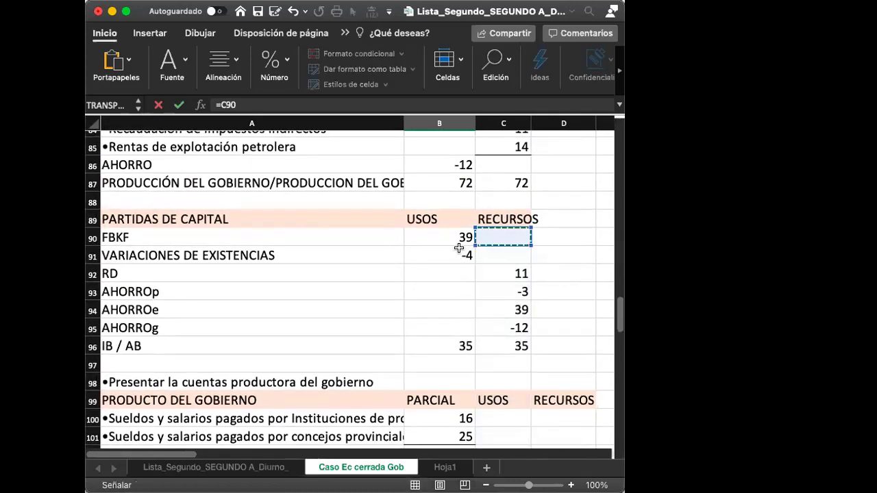
left_click(464, 253)
key("Return")
scroll(462, 257, "up", 1)
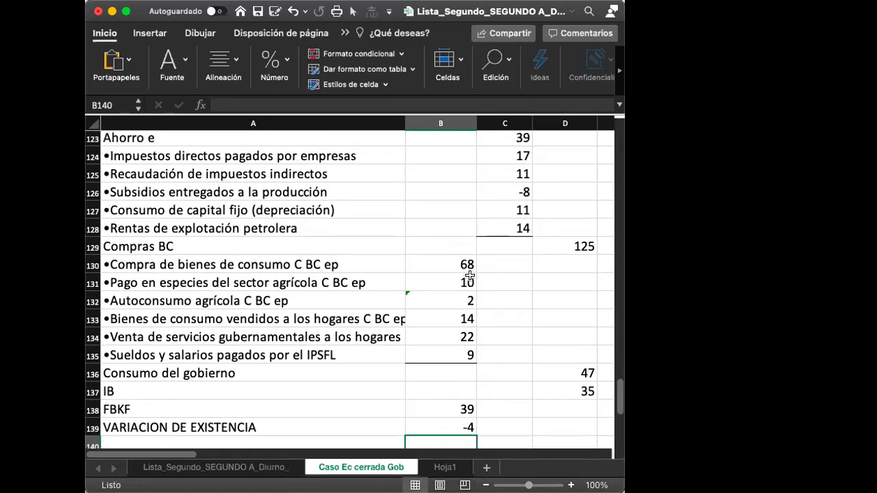
Step: Replace the IB formula in D137 with =SUMA(B138:B139), totalling FBKF and the inventory variation
left_click(580, 391)
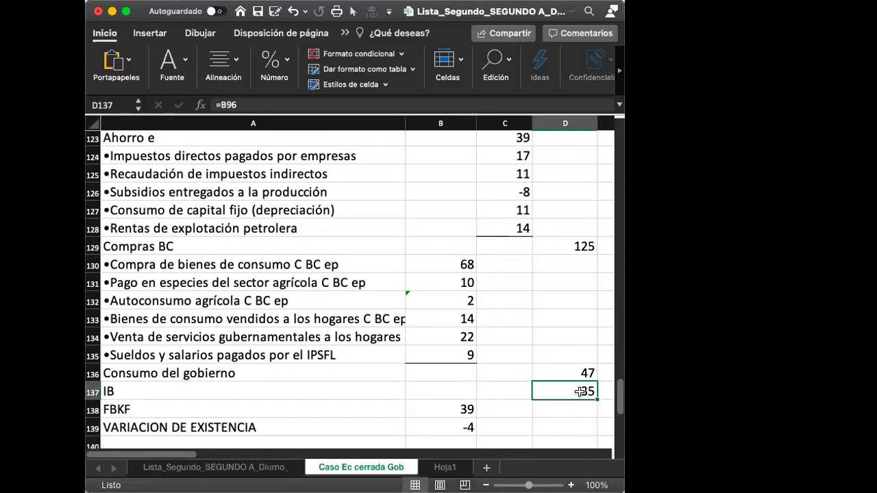
type("=SUMA")
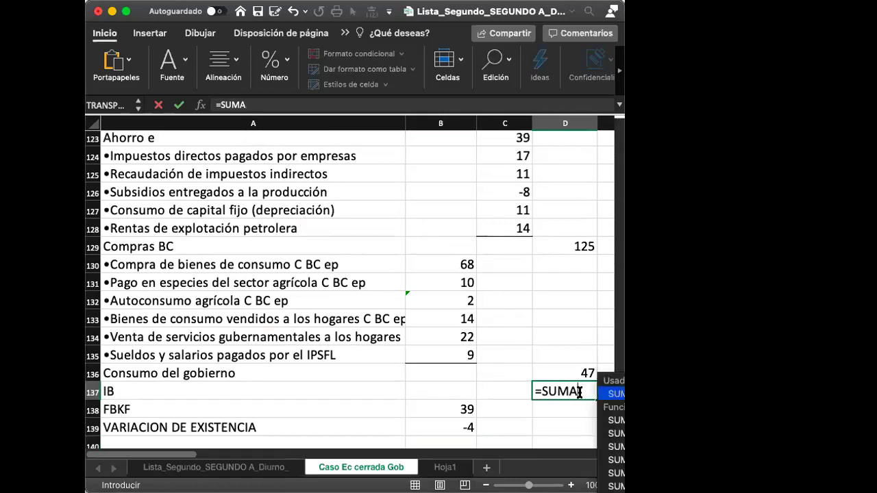
type("(")
key("Left")
key("Left")
key("Down")
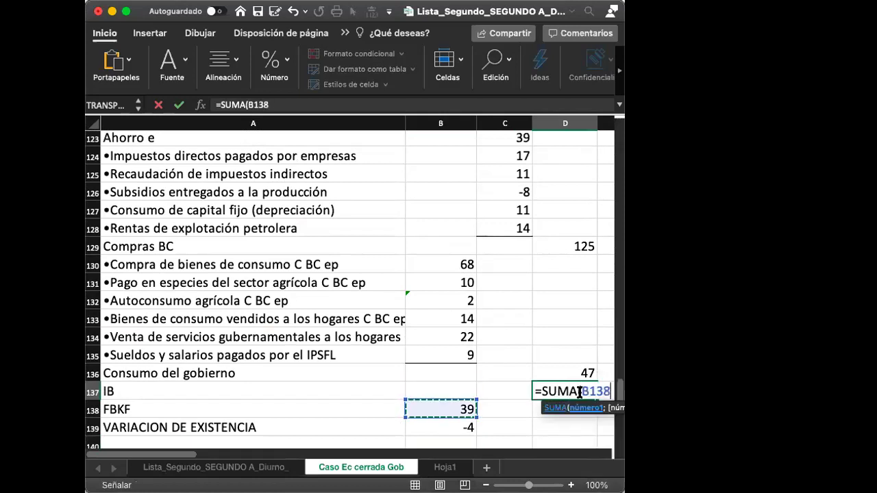
key("shift+Down")
key("Return")
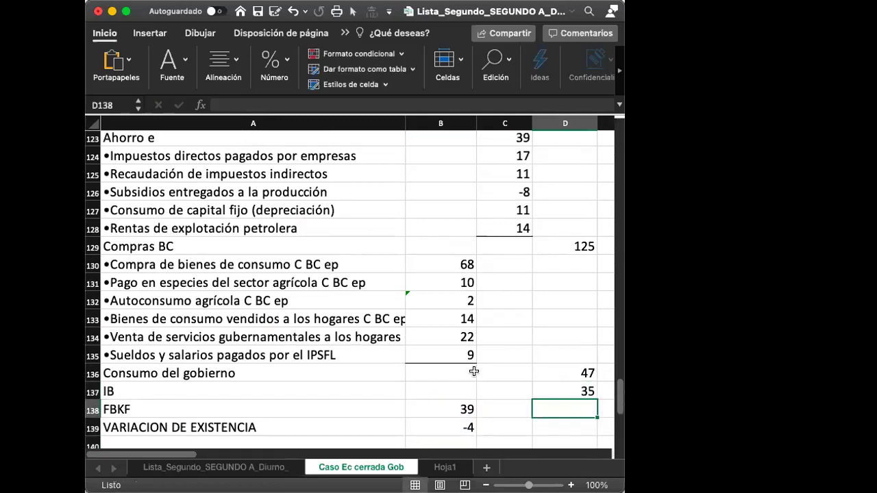
scroll(552, 407, "down", 1)
scroll(552, 407, "down", 2)
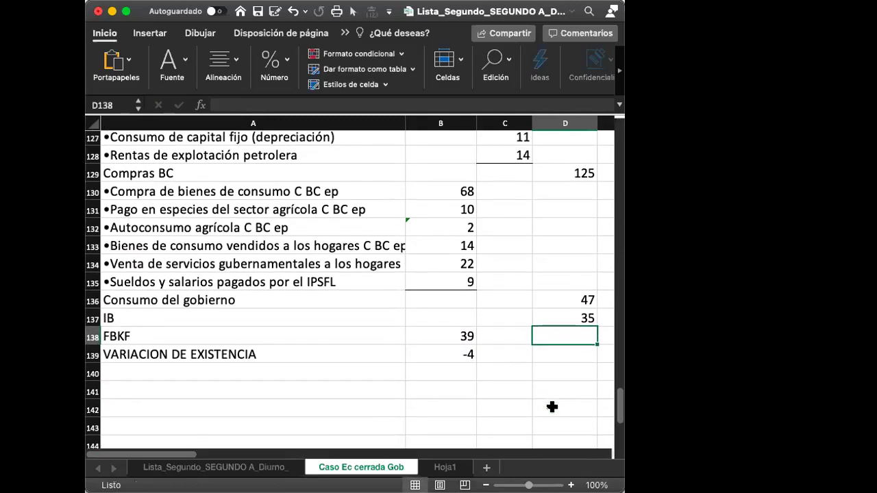
Step: Add the label YIB / GIB in A140 below VARIACION DE EXISTENCIA
scroll(552, 407, "down", 1)
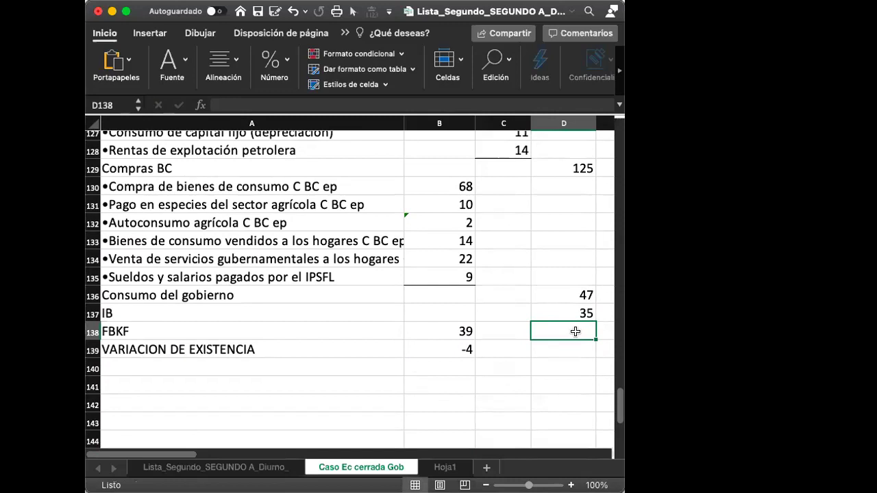
left_click(320, 363)
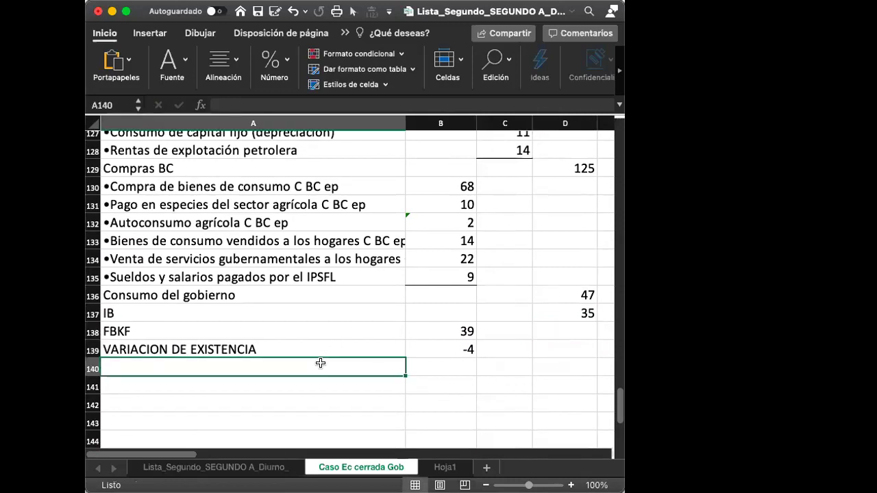
type("KY")
key("BackSpace")
key("BackSpace")
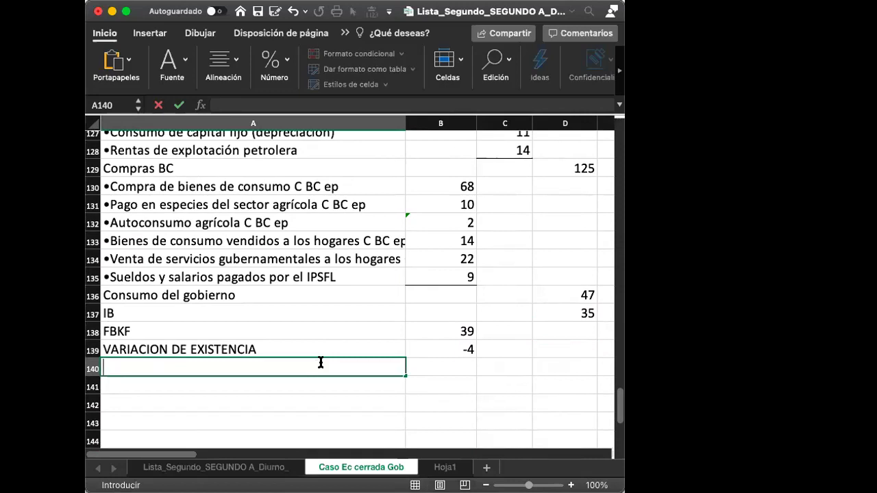
type("Y")
type("IN")
key("BackSpace")
type("B")
type(" / GI")
type("N")
key("BackSpace")
type("B")
Step: Total the USOS column in C140 with =SUMA(C115:C139)
key("Tab")
key("Tab")
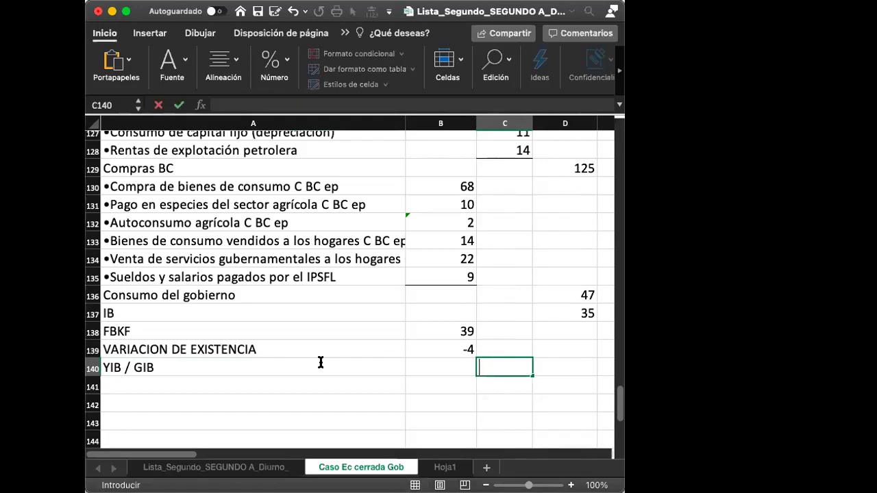
type("=SUMA")
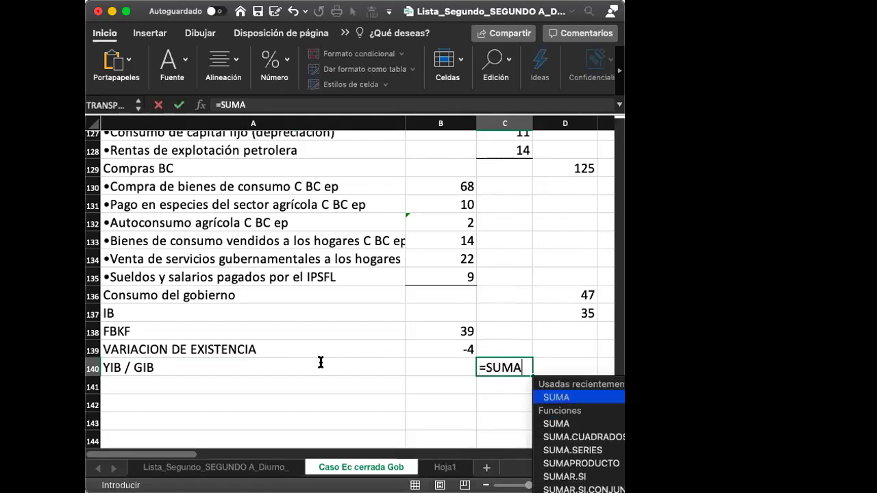
type("(")
key("Up")
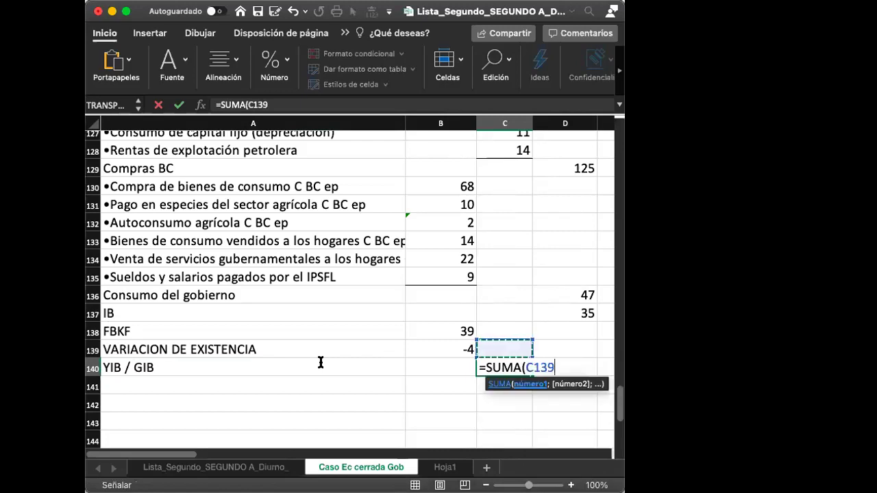
key("shift+Up")
key("shift+Up")
key("shift+Up")
key("shift+Up")
key("shift+Up")
key("shift+Up")
key("shift+Up")
key("shift+Up")
key("shift+Up")
key("shift+Up")
key("shift+Up")
key("shift+Up")
key("shift+Up")
key("shift+Up")
key("shift+Up")
key("shift+Up")
key("shift+Up")
key("shift+Up")
key("shift+Up")
key("shift+Up")
key("shift+Up")
key("shift+Up")
key("shift+Up")
key("shift+Up")
key("shift+Up")
key("shift+Up")
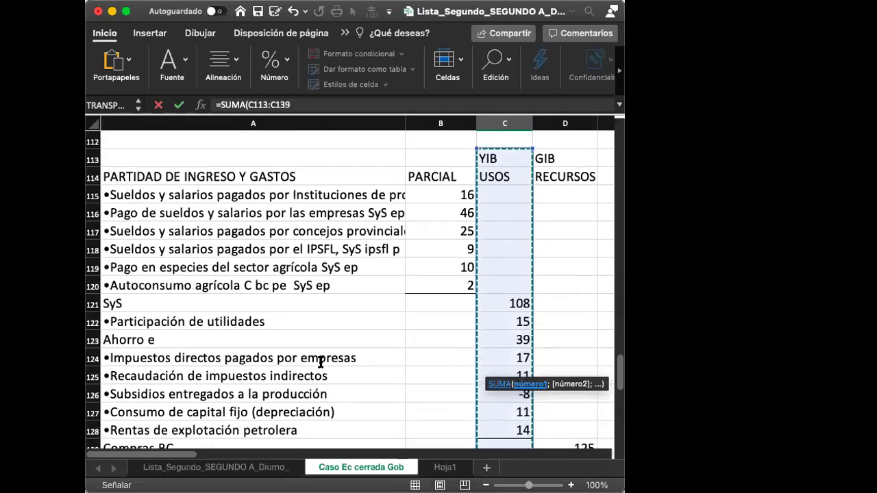
key("shift+Down")
key("shift+Down")
key("Return")
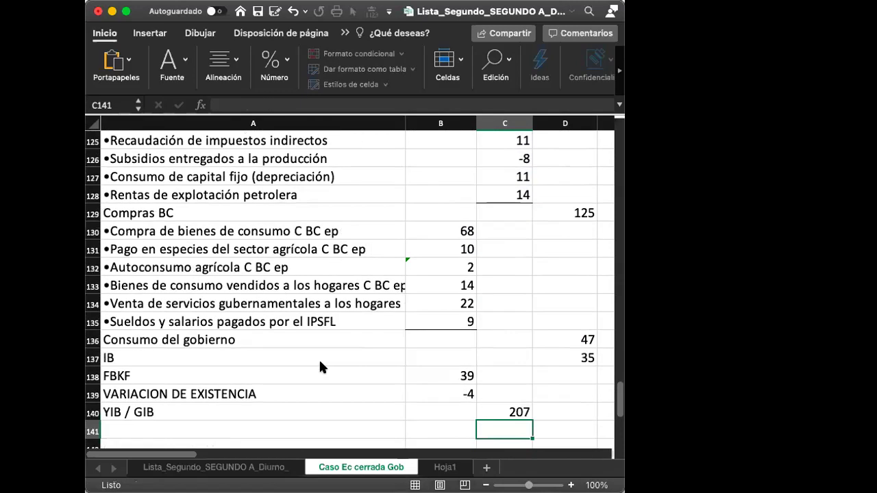
Step: Copy the USOS total formula from C140 into D140 to total the RECURSOS column
key("Up")
key("super+c")
key("Right")
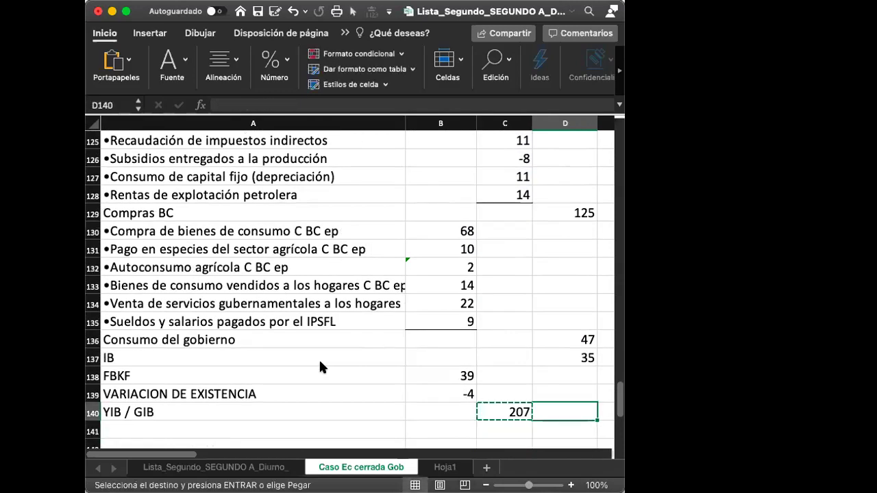
key("super+v")
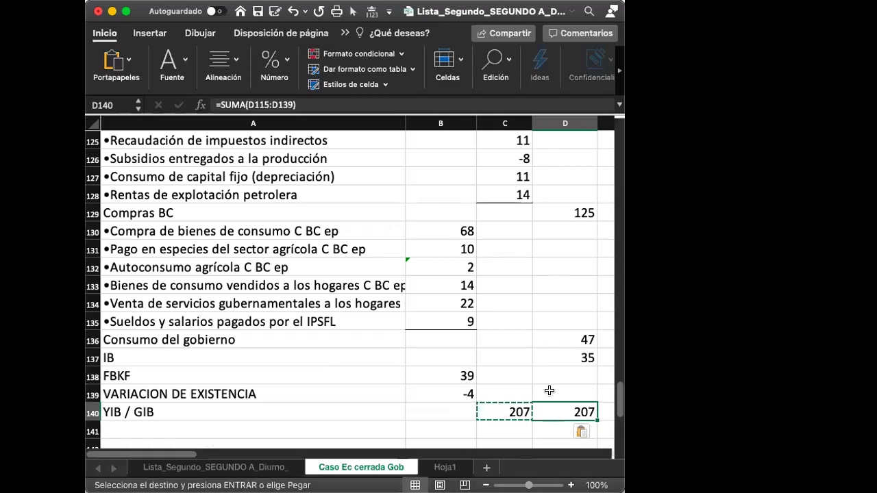
Step: Enter the statement PIB= YIB = GIB = 207 in A142, leaving row 141 blank
left_click(337, 413)
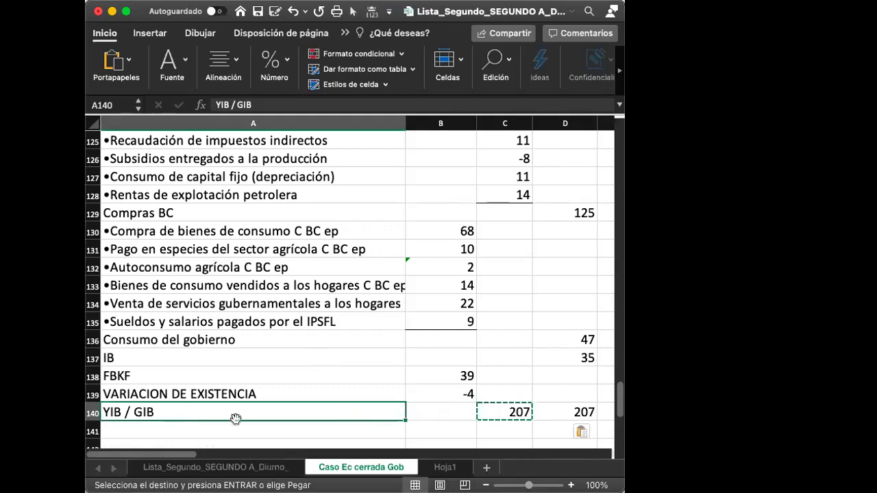
left_click(252, 429)
type("PARTIDAD DE INGRESO Y GASTOS")
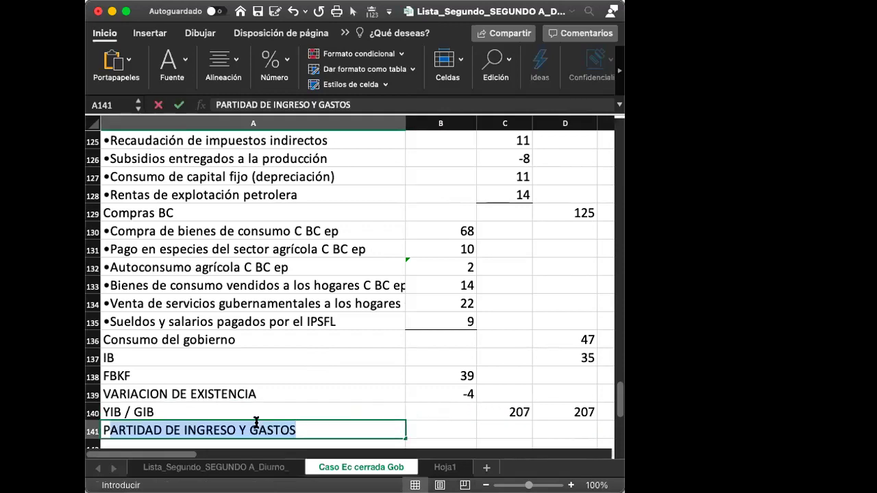
key("Escape")
key("Return")
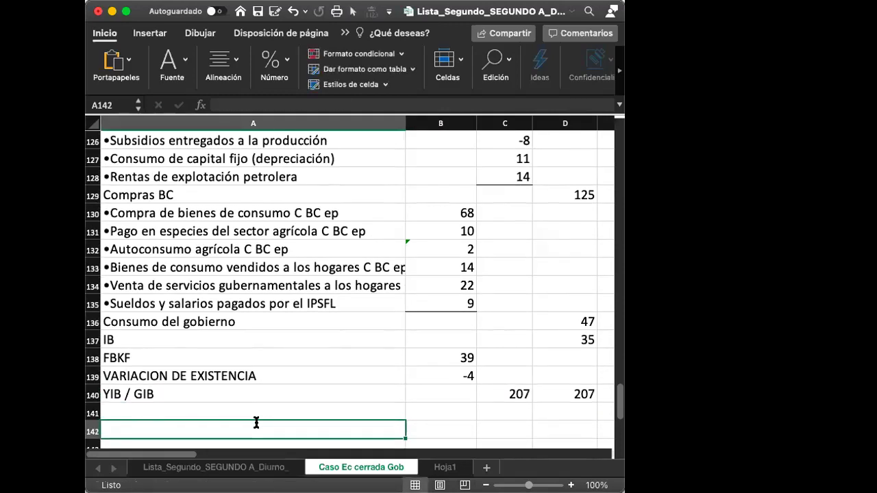
type("PIB= ")
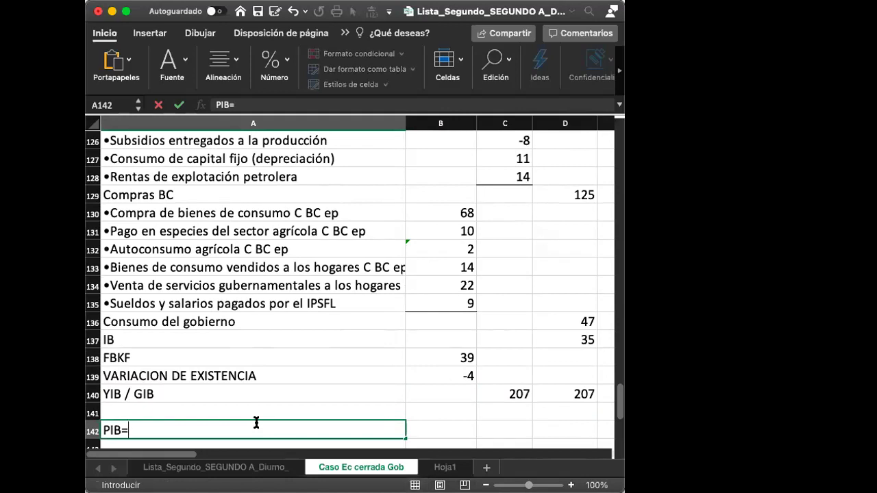
type("YIB = GIB ")
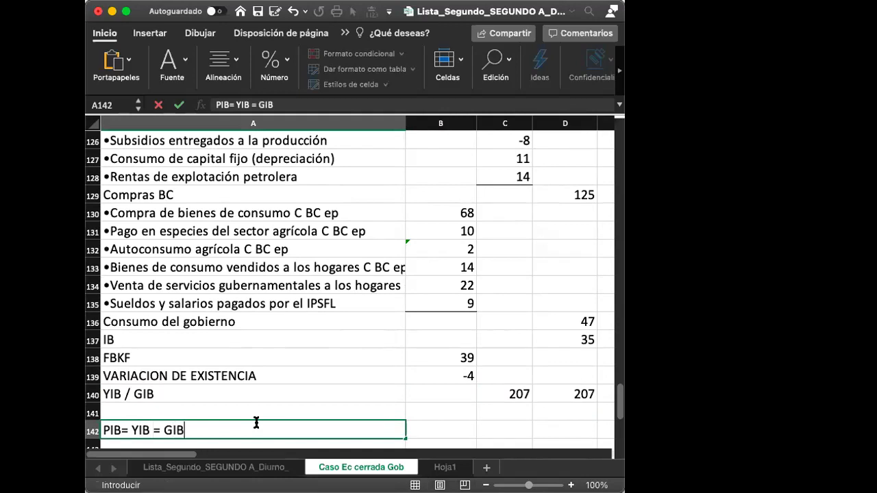
type("= 207")
key("Return")
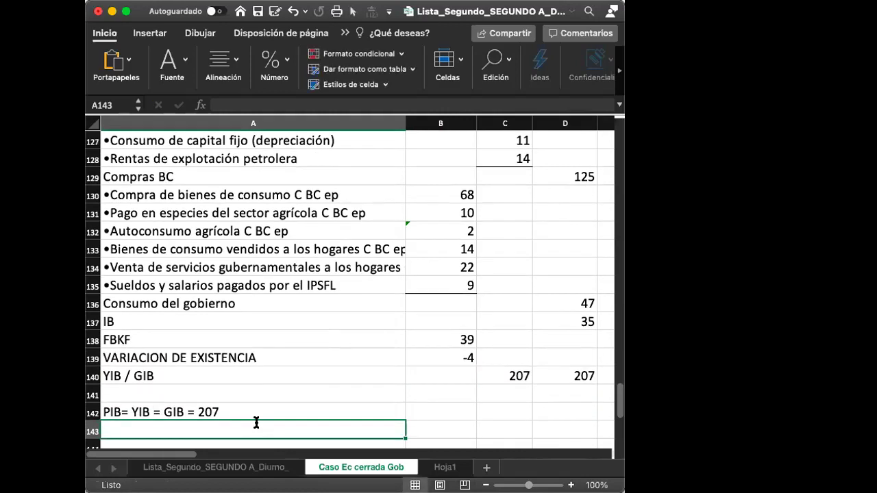
key("Up")
key("Right")
type("E")
key("Left")
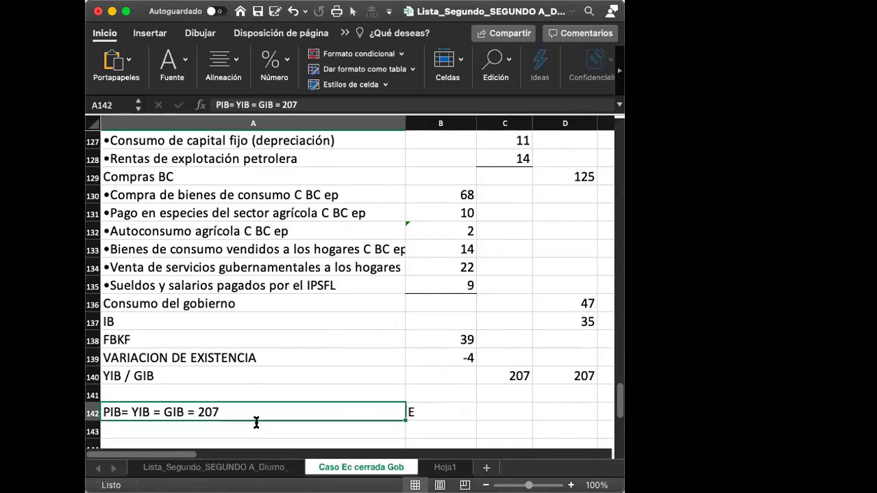
Step: Append (ECONOMÍA CERRADA) to the PIB statement in A142 and clear the stray E from B142
left_click(318, 99)
type("&")
key("BackSpace")
type(")")
key("BackSpace")
type("(ECONOMÑI")
key("BackSpace")
key("BackSpace")
key("BackSpace")
type("MÍA CERRADA)")
key("Tab")
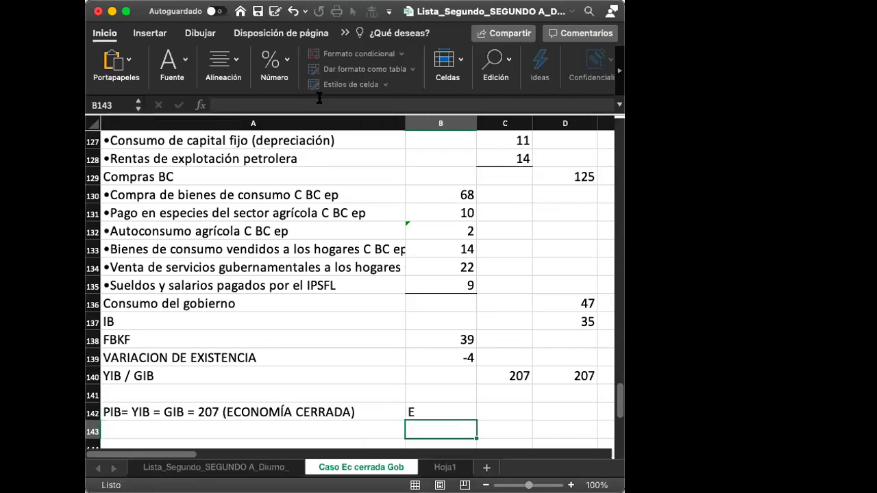
key("Delete")
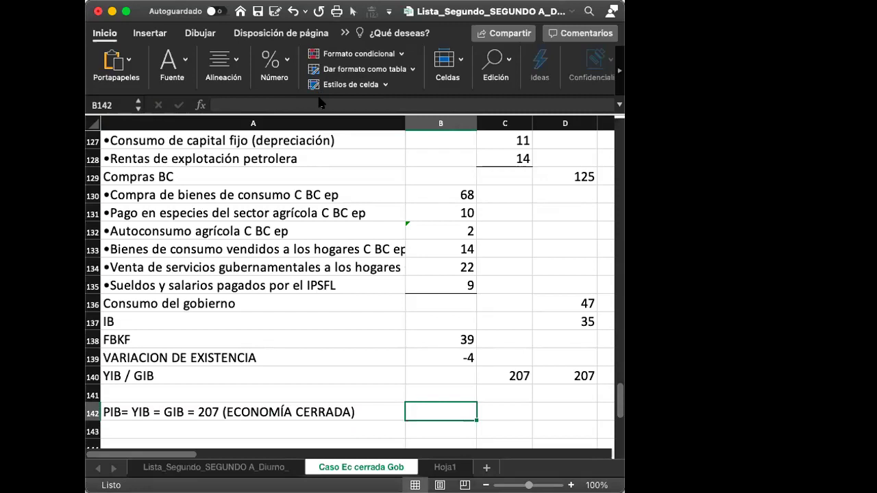
Step: Review the completed accounts and the activity's data and task list at the start of the sheet
scroll(297, 322, "down", 1)
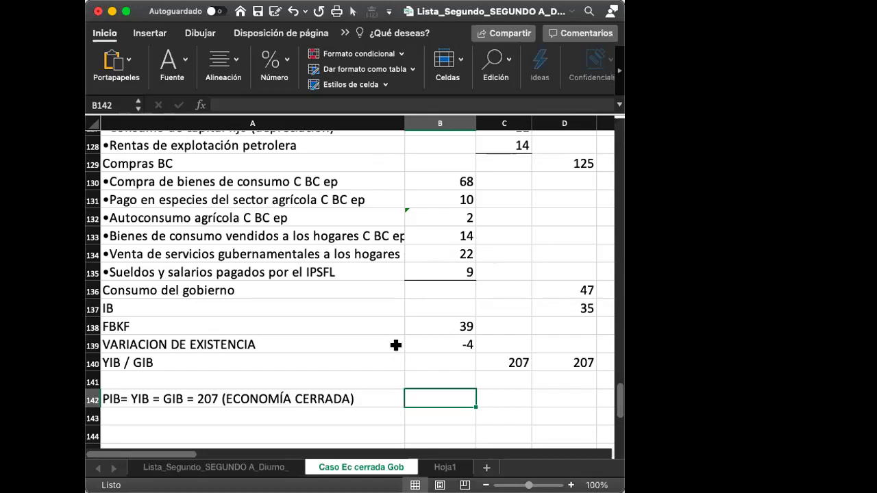
scroll(510, 264, "up", 20)
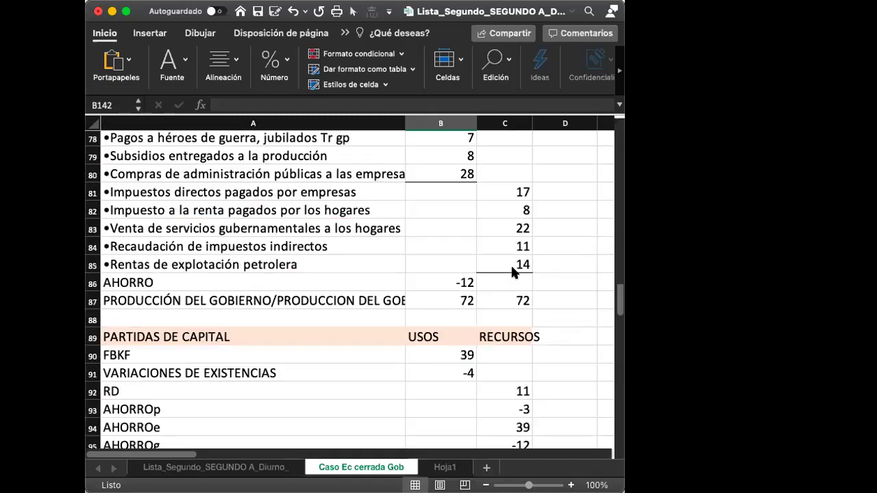
scroll(512, 272, "up", 10)
scroll(512, 272, "down", 8)
scroll(511, 272, "down", 20)
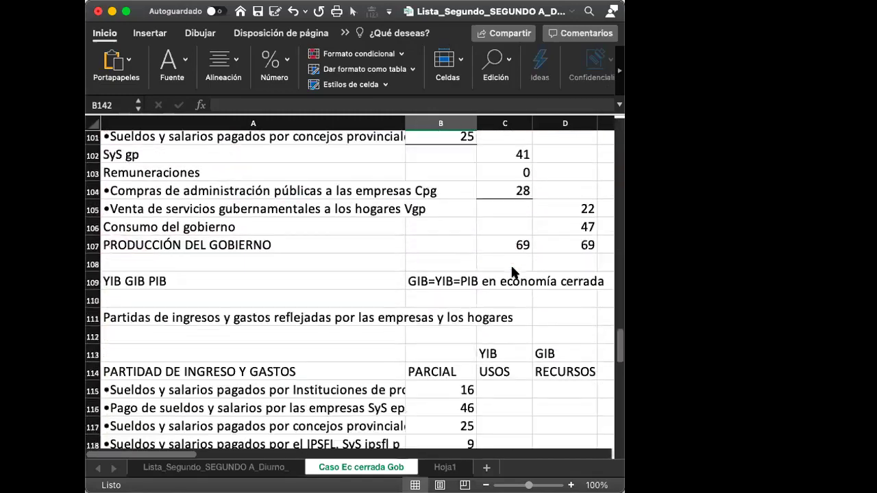
scroll(511, 271, "down", 8)
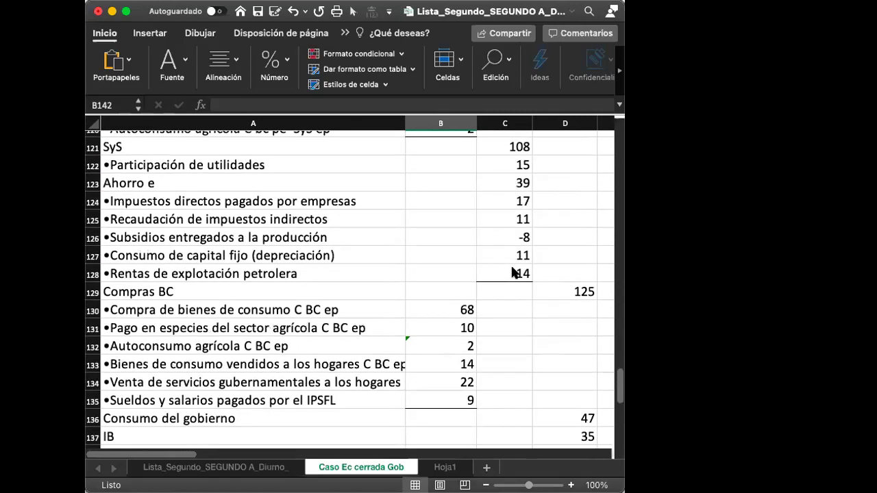
scroll(512, 272, "down", 3)
scroll(510, 270, "right", 1)
left_click(480, 267)
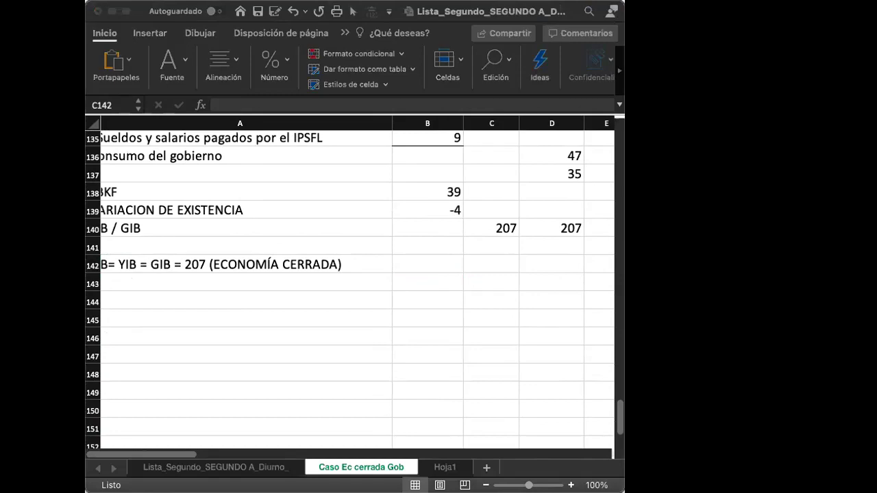
scroll(338, 334, "up", 20)
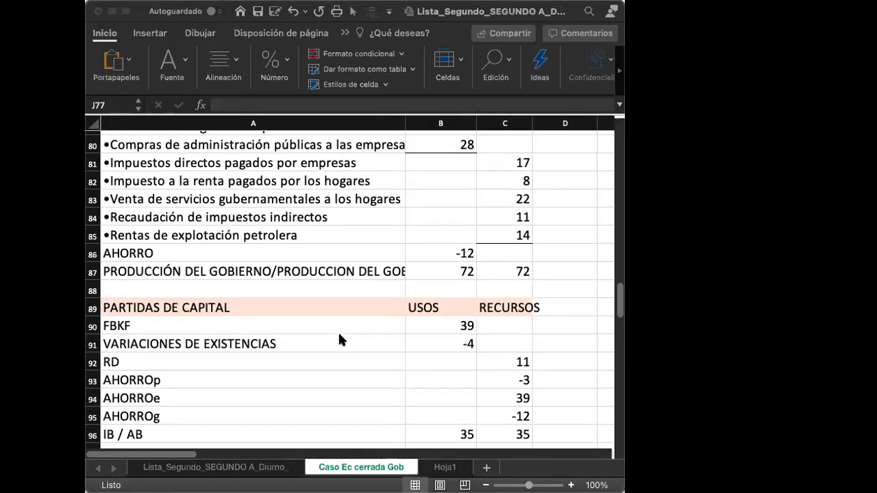
scroll(338, 335, "up", 15)
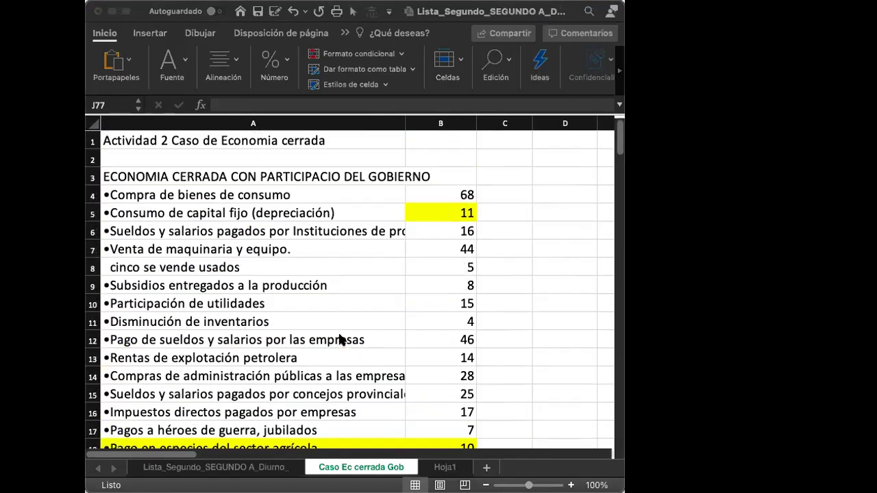
scroll(339, 274, "down", 6)
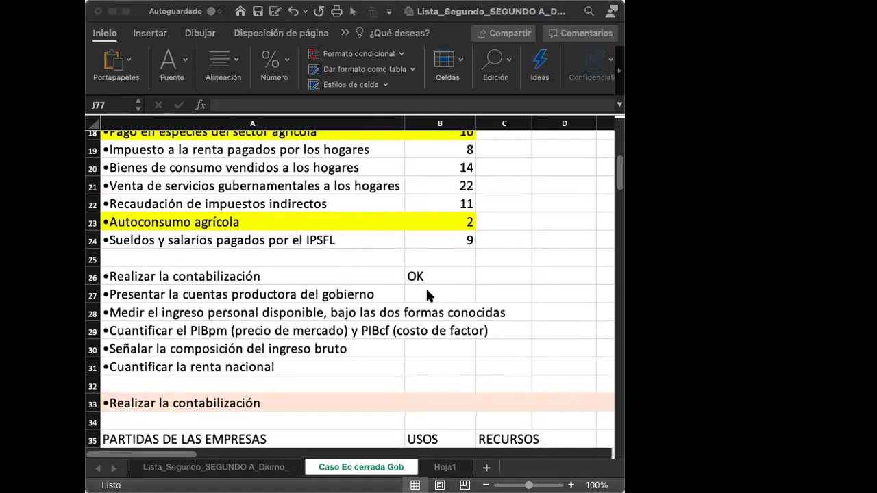
Step: Mark the task Presentar la cuentas productora del gobierno as OK in B27
type("00")
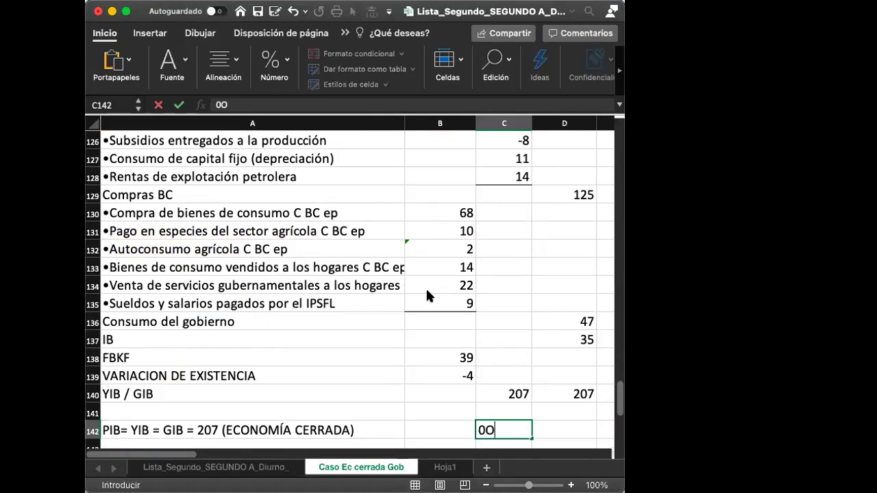
scroll(425, 295, "up", 20)
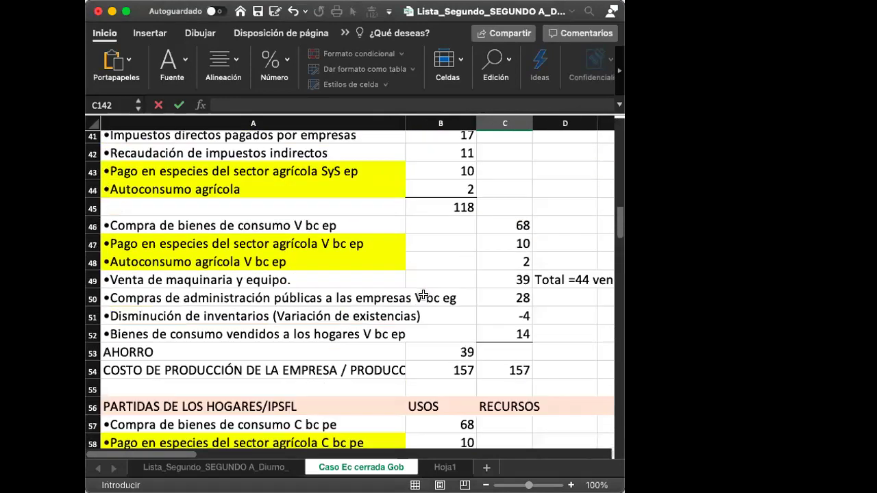
scroll(423, 295, "down", 6)
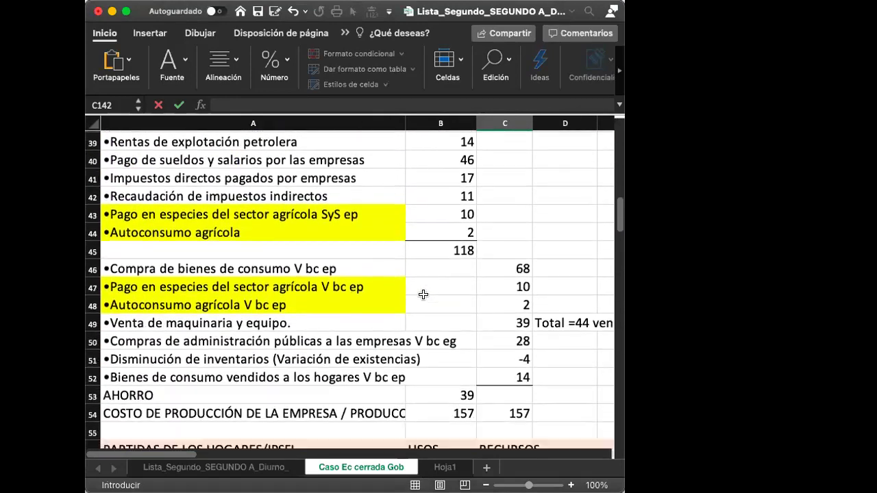
scroll(424, 295, "down", 2)
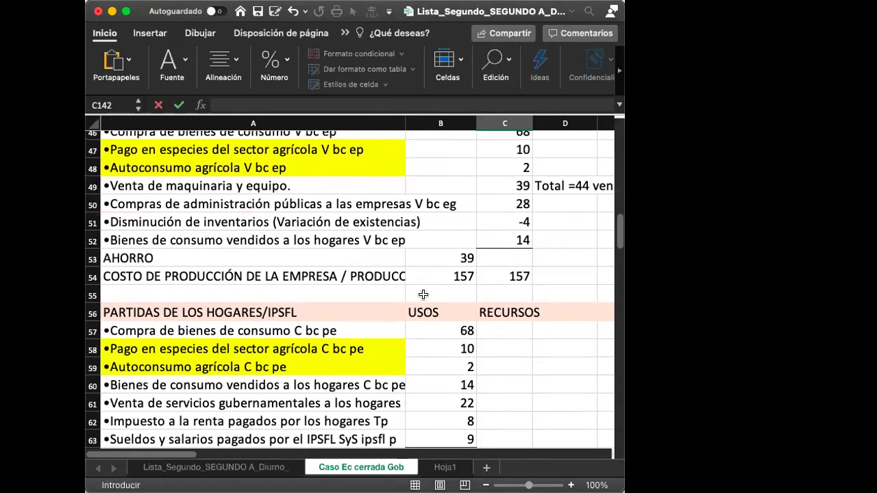
scroll(423, 293, "down", 2)
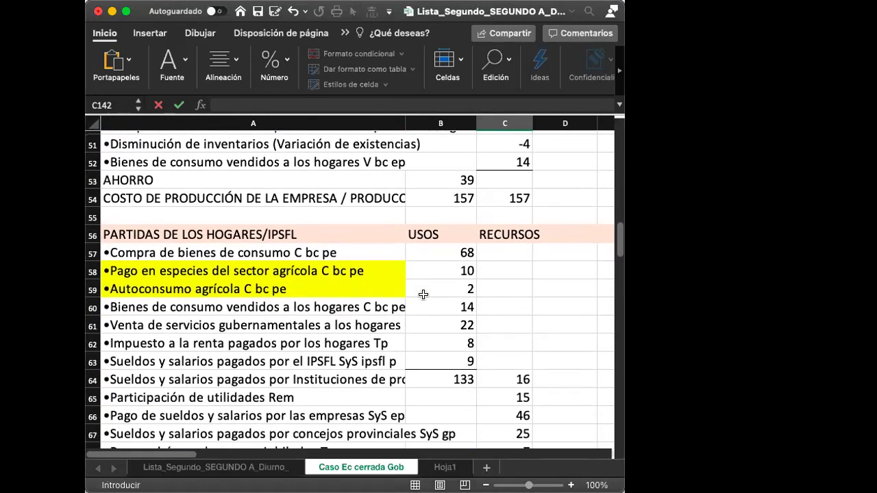
scroll(423, 295, "up", 2)
scroll(423, 295, "up", 5)
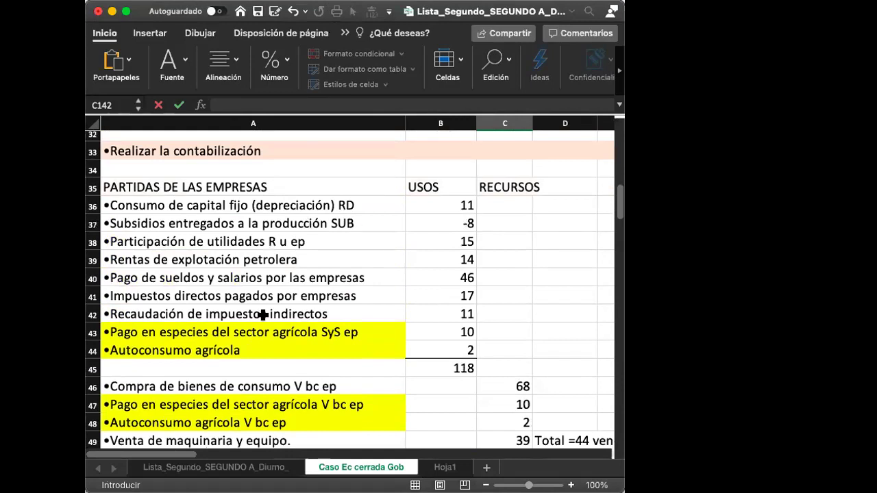
scroll(275, 294, "down", 1)
scroll(276, 298, "up", 4)
scroll(276, 303, "up", 1)
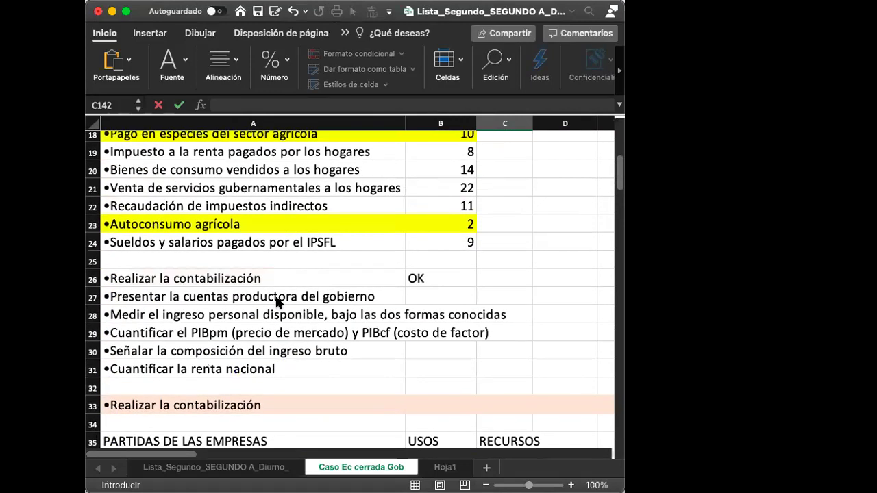
left_click(429, 298)
type("OK")
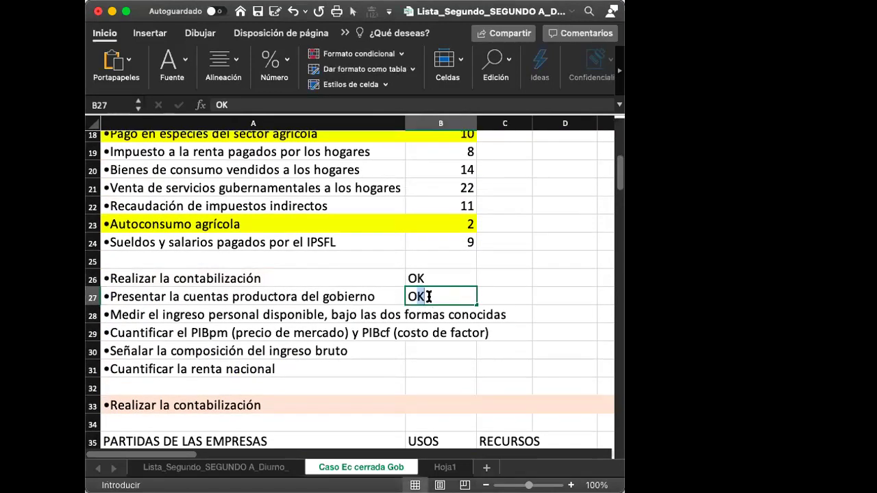
Step: Copy the task Medir el ingreso personal disponible, bajo las dos formas conocidas from A28 into A144, below the PIB statement
key("Return")
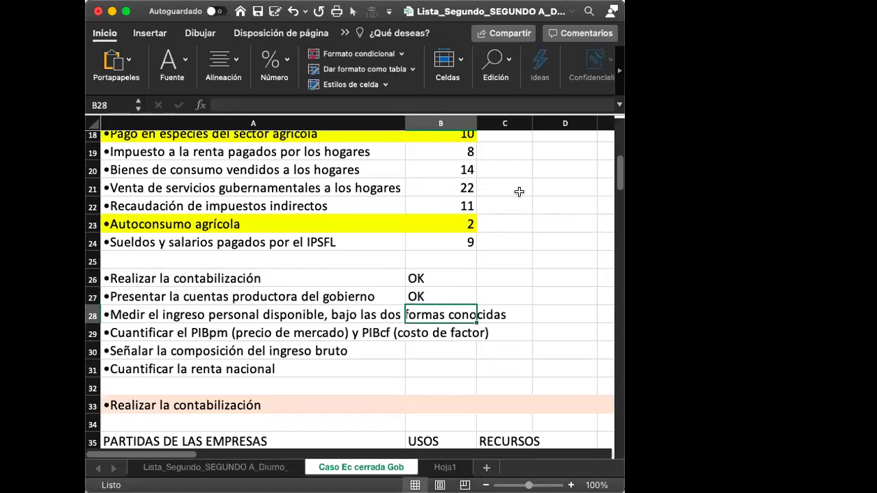
left_click(293, 309)
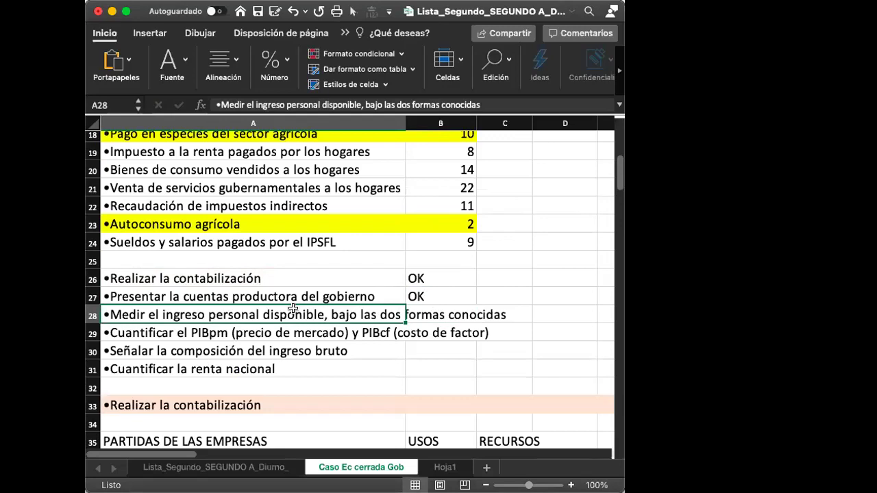
key("super+c")
scroll(210, 382, "down", 10)
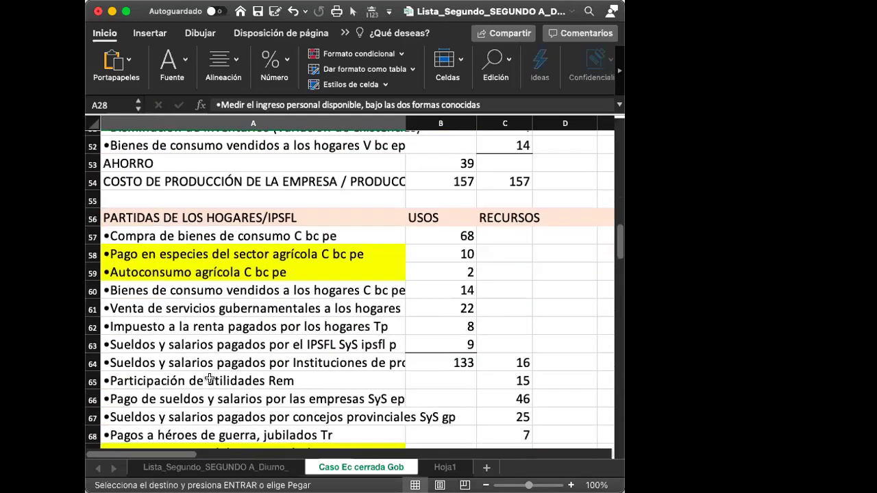
scroll(210, 382, "down", 15)
scroll(210, 378, "down", 6)
left_click(181, 359)
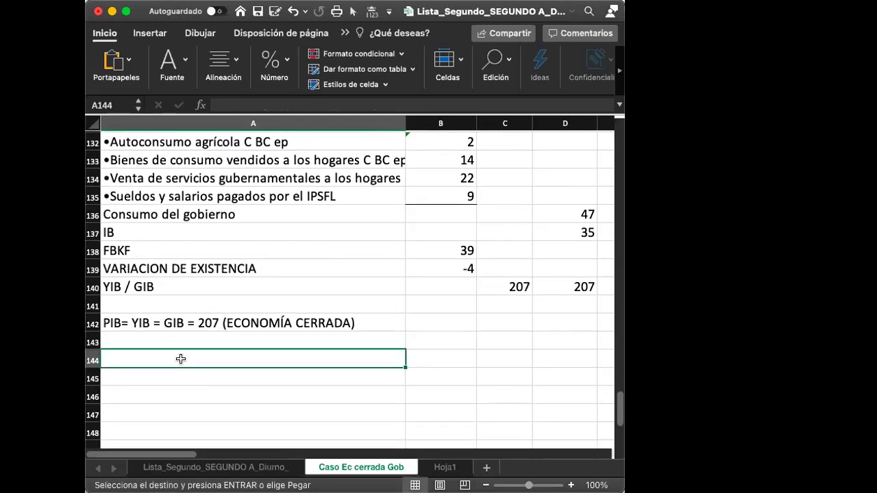
key("super+v")
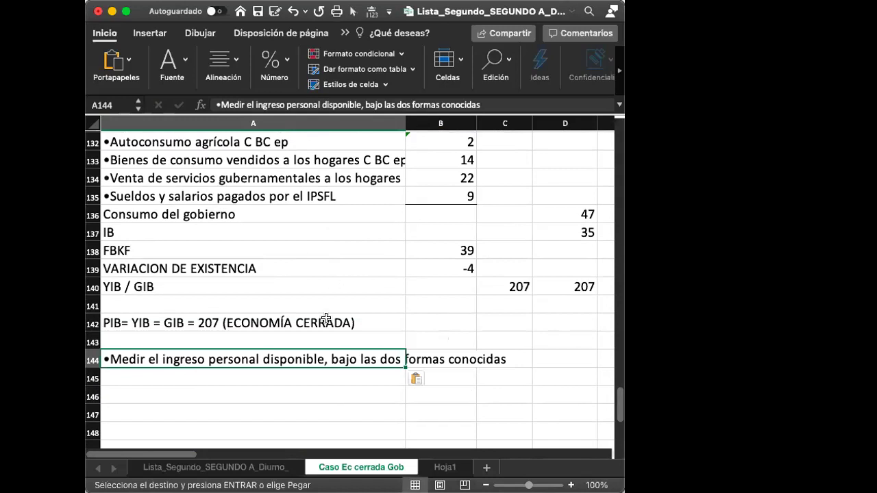
Step: Review the income and expense items in the YIB and GIB table above the copied task heading
scroll(327, 319, "up", 10)
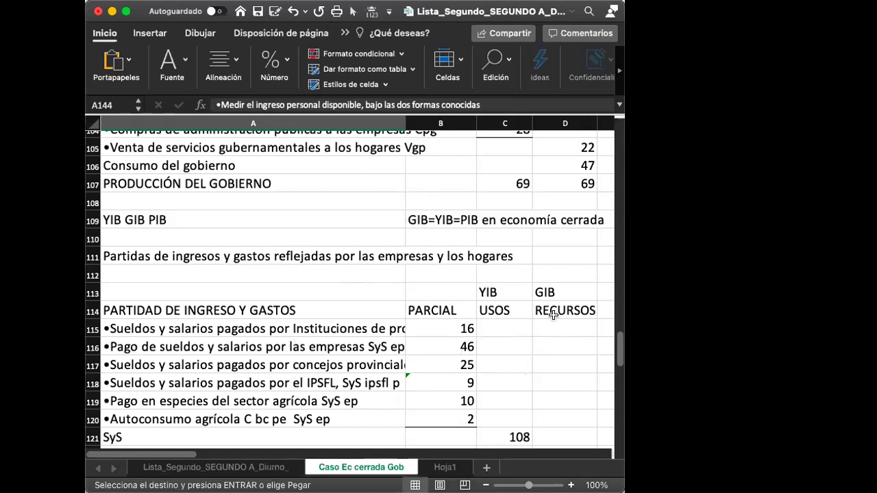
scroll(434, 360, "down", 6)
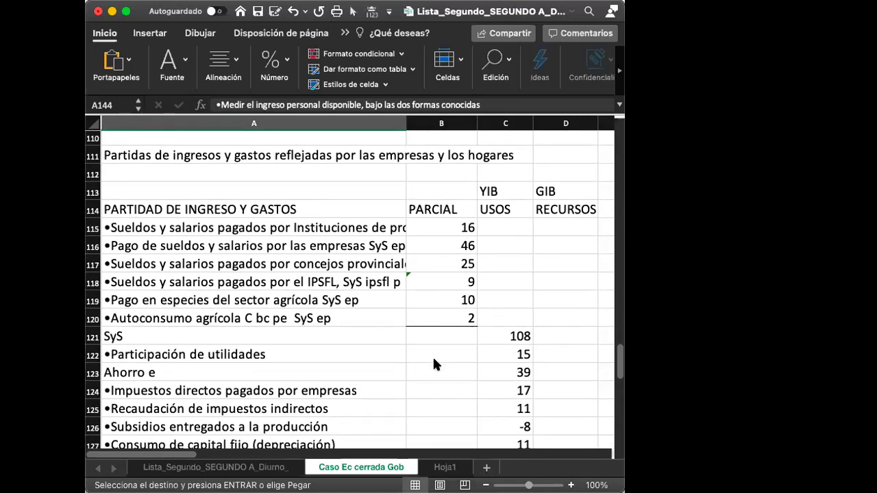